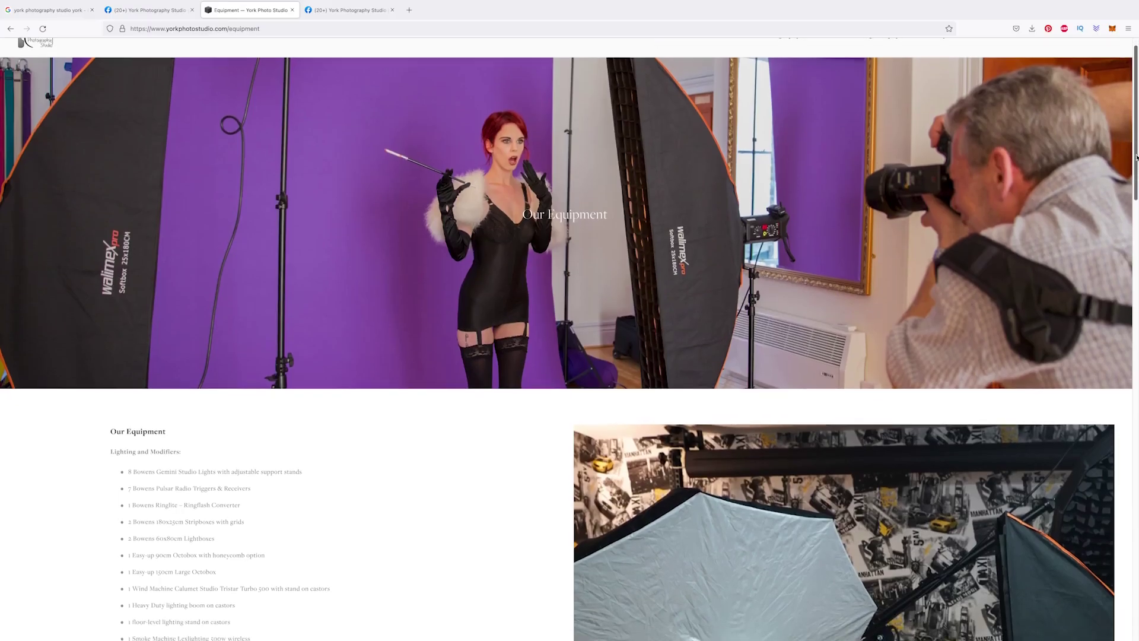
Review the lighting and modifiers list on the photo studio's equipment page
{"action": "scroll", "coordinate": [569, 338], "scroll_direction": "down", "scroll_amount": 5}
{"action": "scroll", "coordinate": [569, 338], "scroll_direction": "down", "scroll_amount": 7}
{"action": "scroll", "coordinate": [569, 338], "scroll_direction": "down", "scroll_amount": 6}
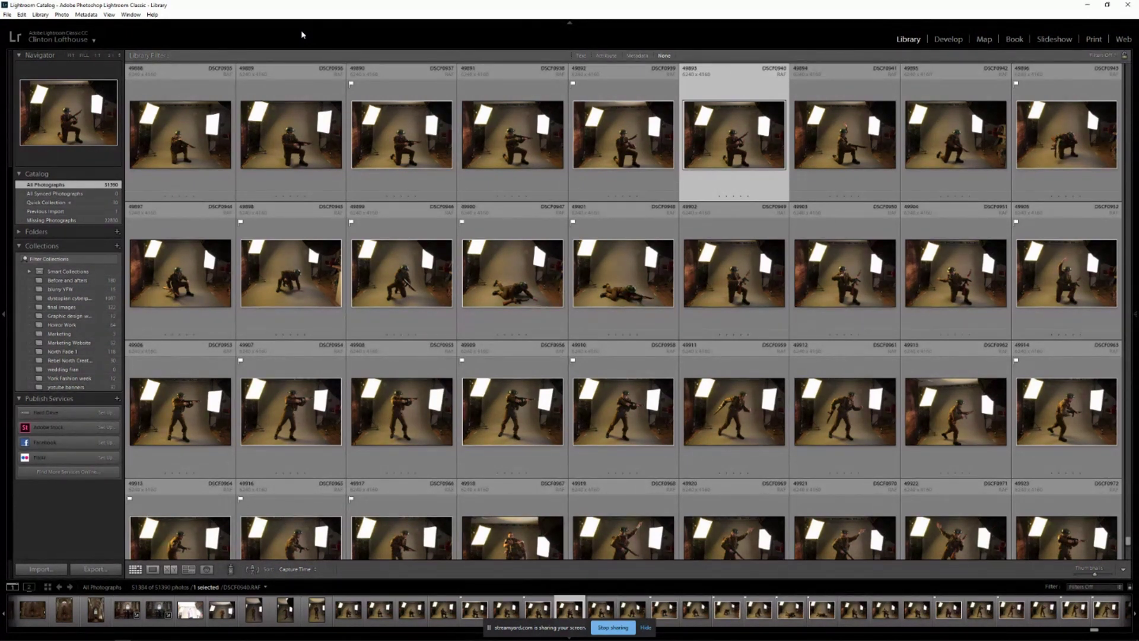
In Lightroom Classic, open the kneeling soldier photo DSCF0940.RAF at full view and look through the kneeling and crouching poses that follow
{"action": "double_click", "coordinate": [727, 133]}
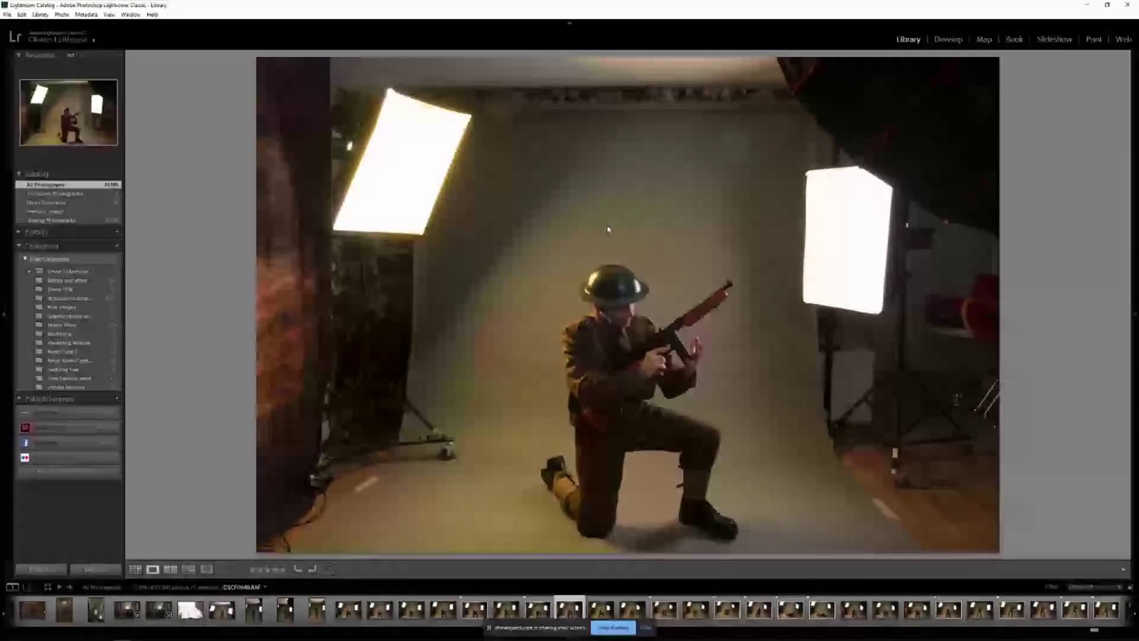
{"action": "key", "text": "Right"}
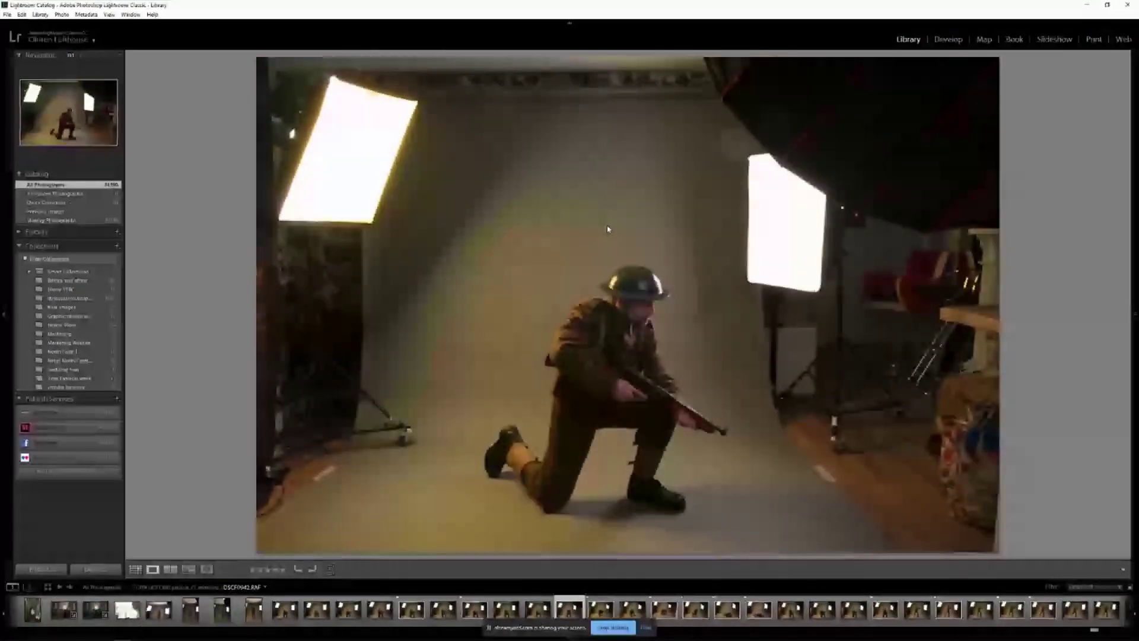
{"action": "key", "text": "Right"}
{"action": "key", "text": "Right"}
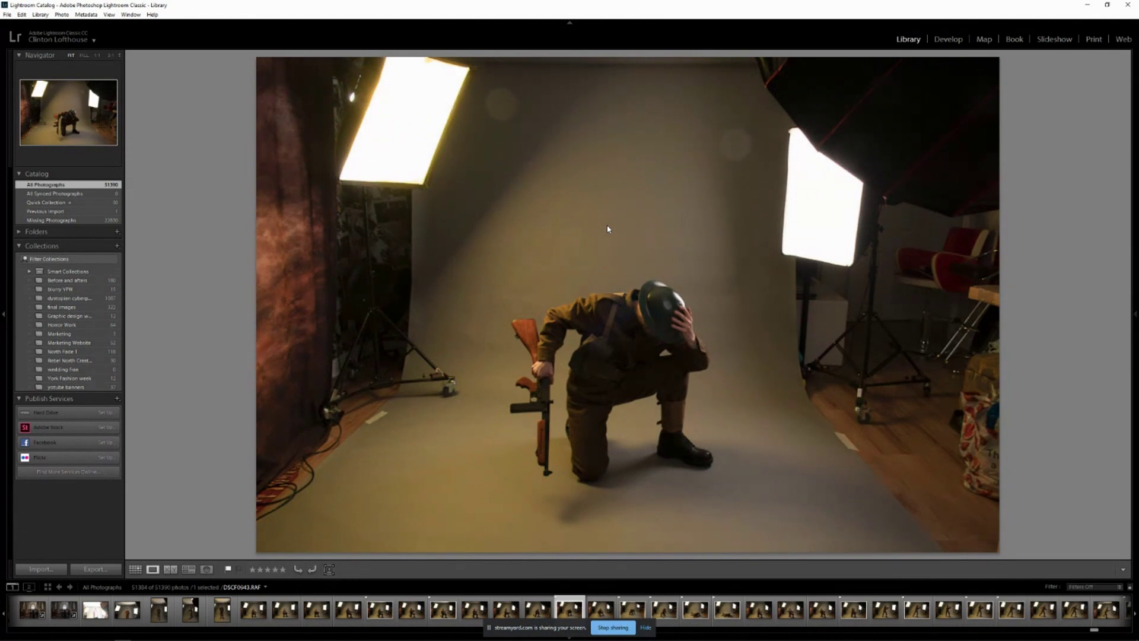
{"action": "key", "text": "Right"}
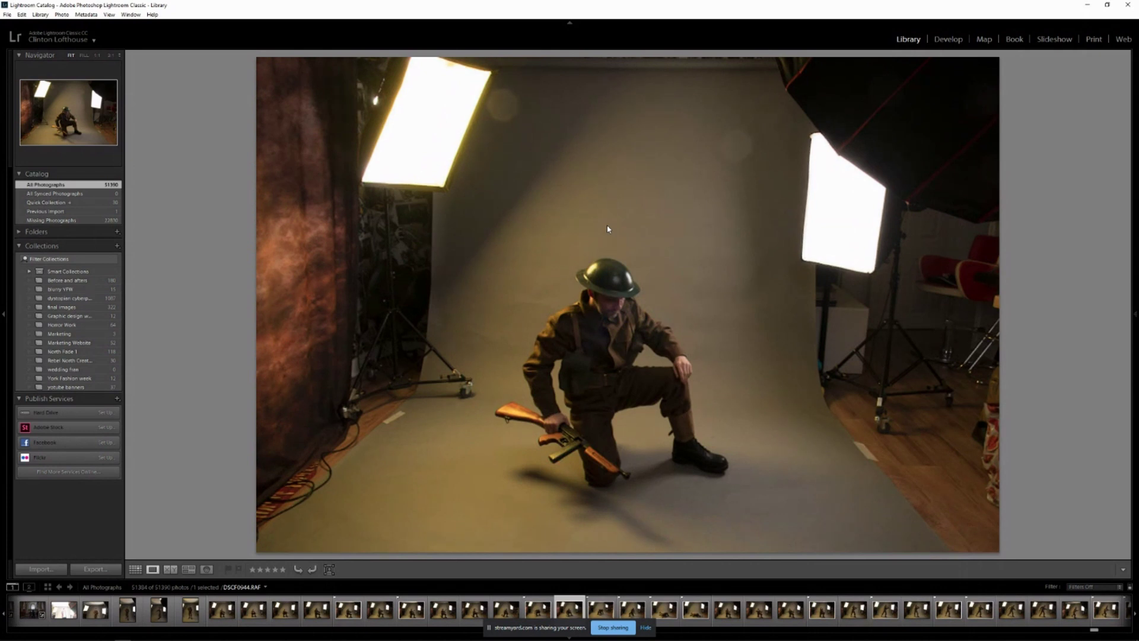
{"action": "key", "text": "Right"}
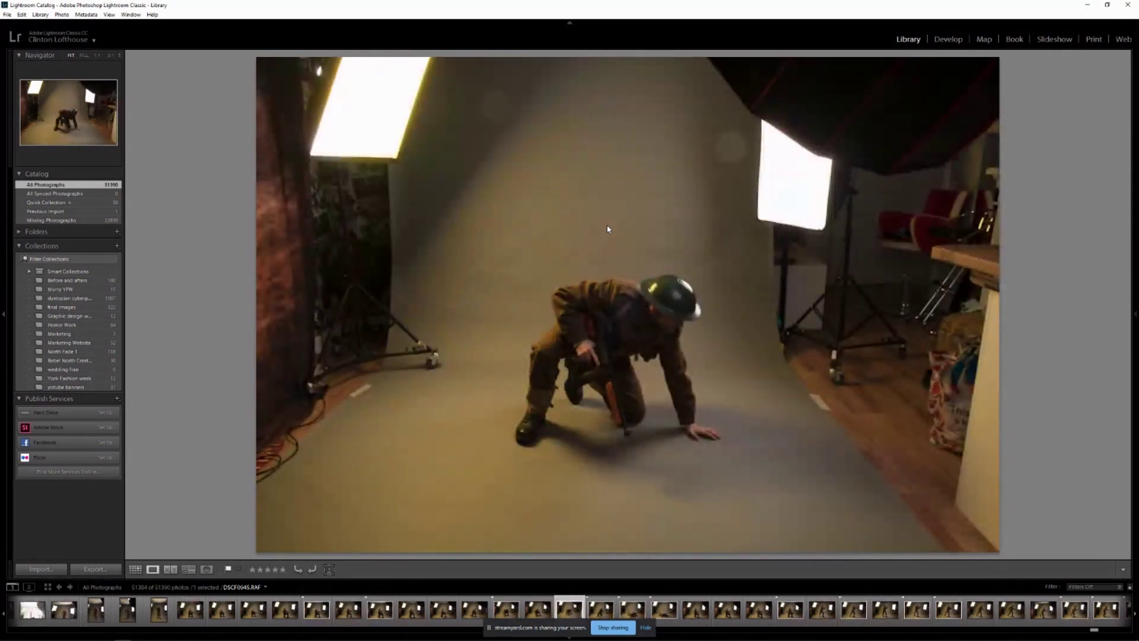
{"action": "key", "text": "Right"}
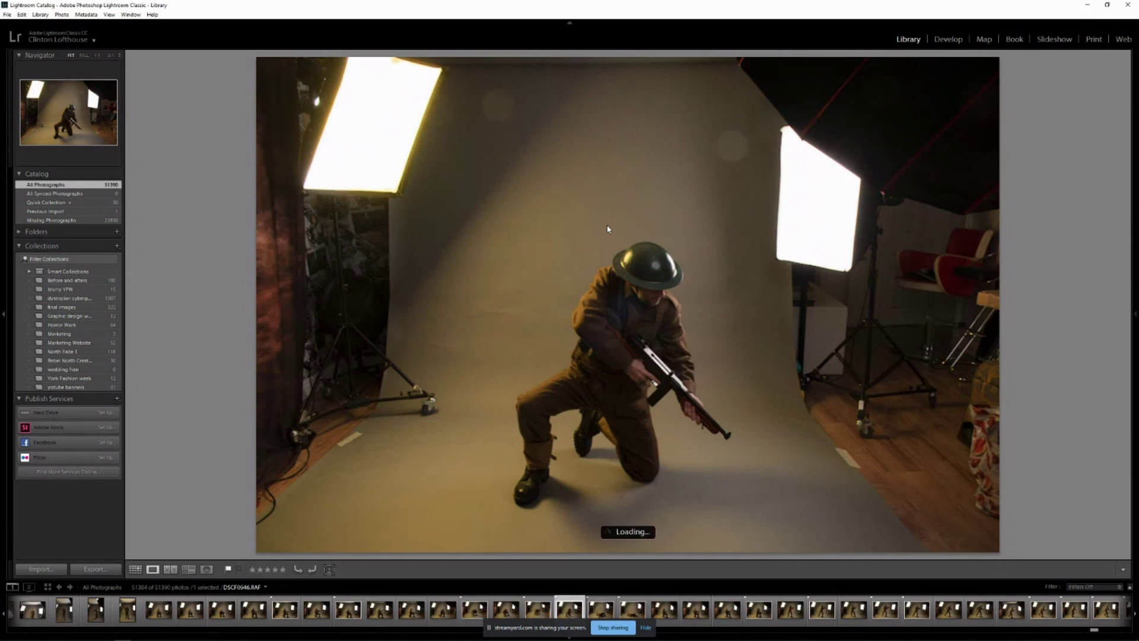
Examine the standing soldier shots, from the aiming poses through to the advancing ones with the gun held forward
{"action": "key", "text": "Right"}
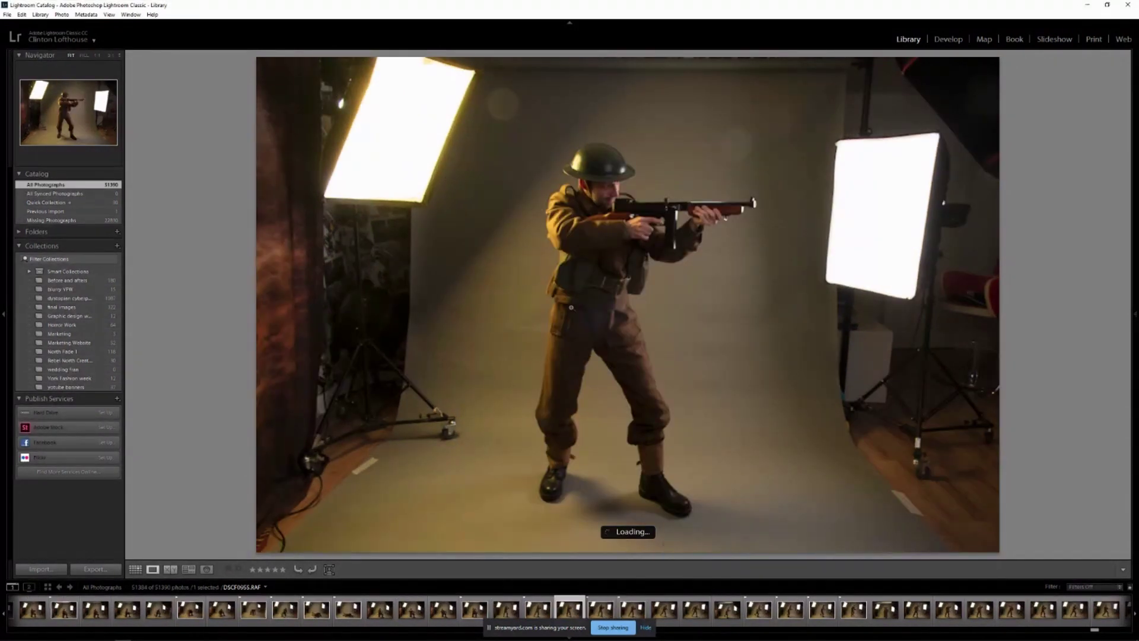
{"action": "key", "text": "Right"}
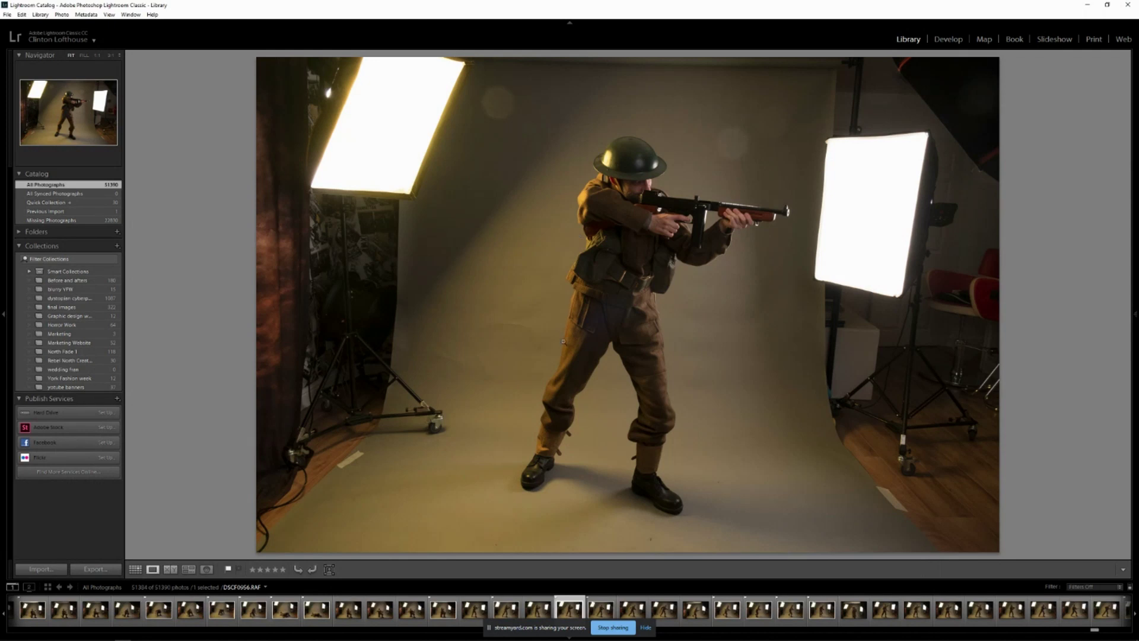
{"action": "key", "text": "Right"}
{"action": "key", "text": "Right"}
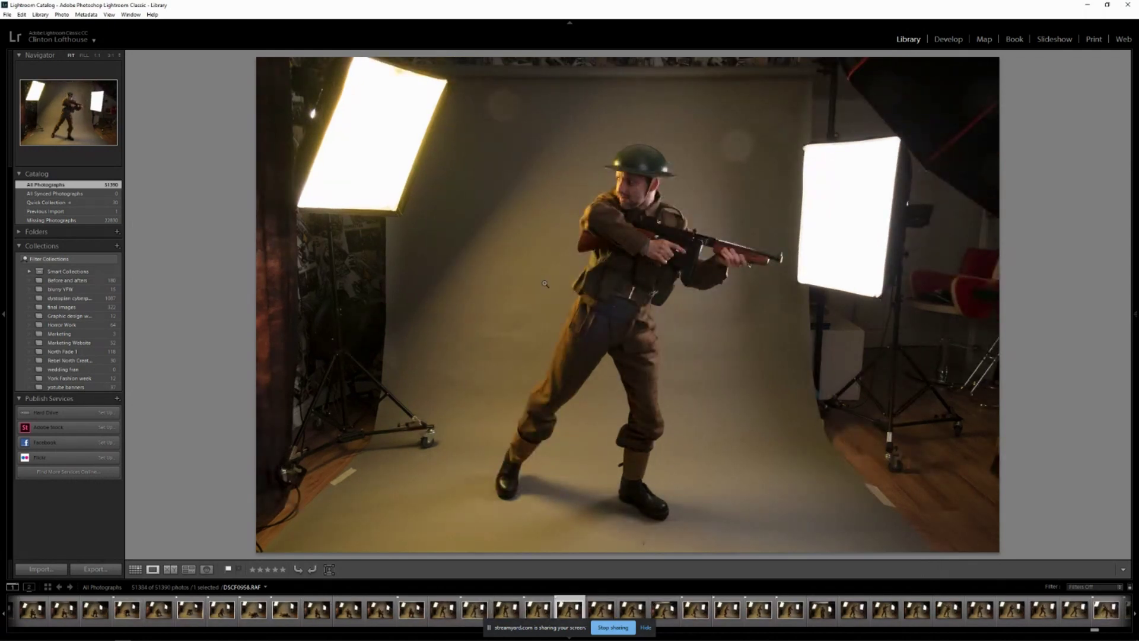
{"action": "key", "text": "Right"}
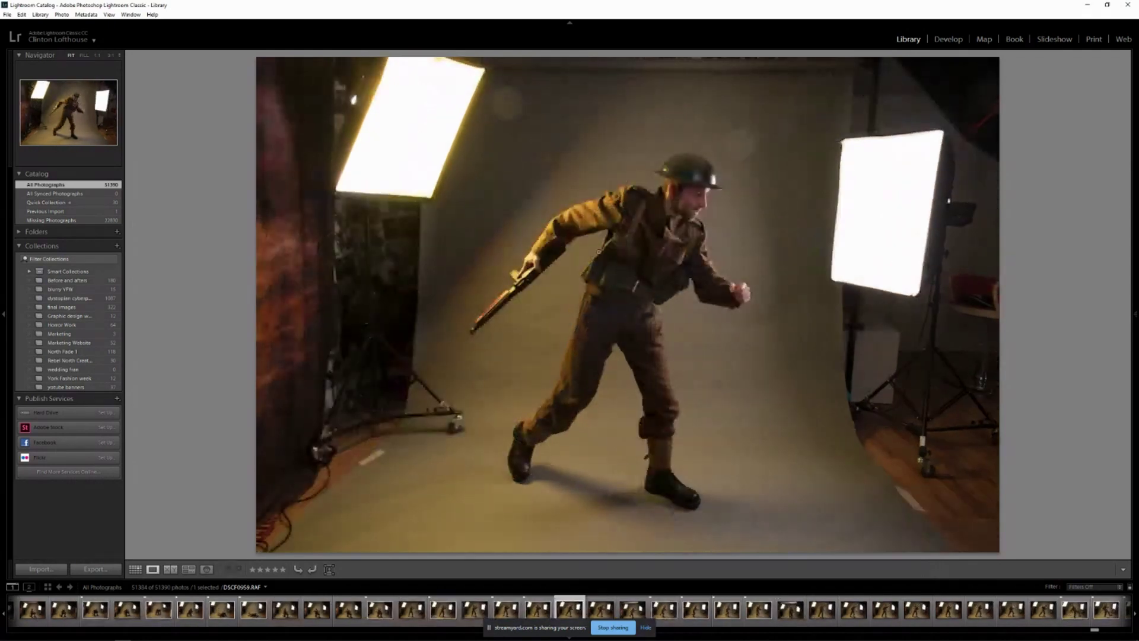
{"action": "key", "text": "Right"}
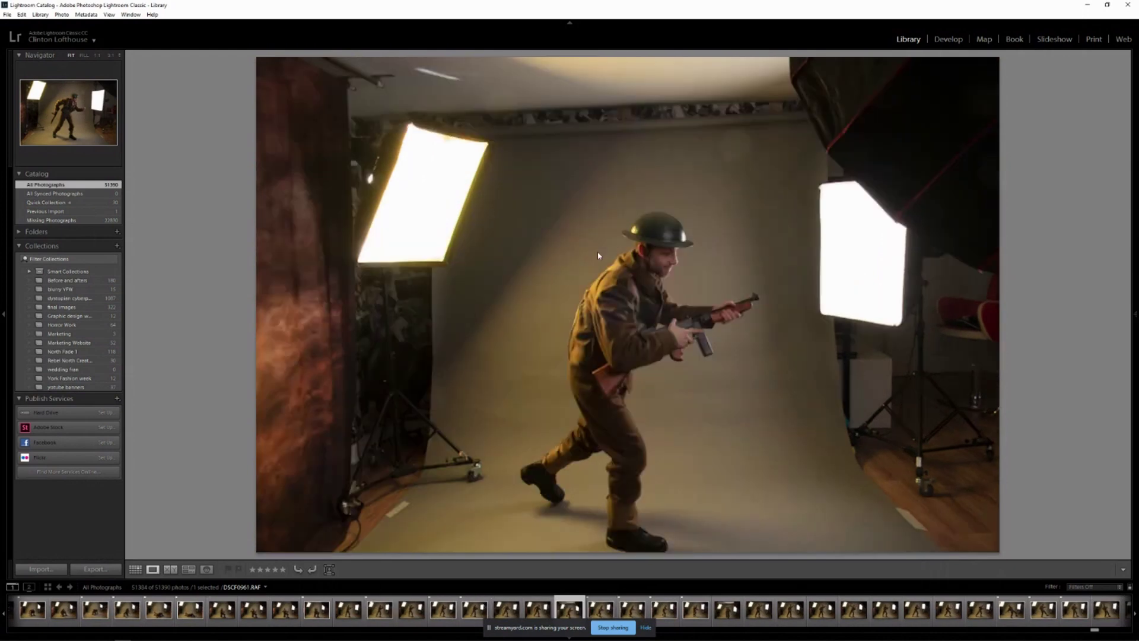
{"action": "key", "text": "Right"}
{"action": "key", "text": "Right"}
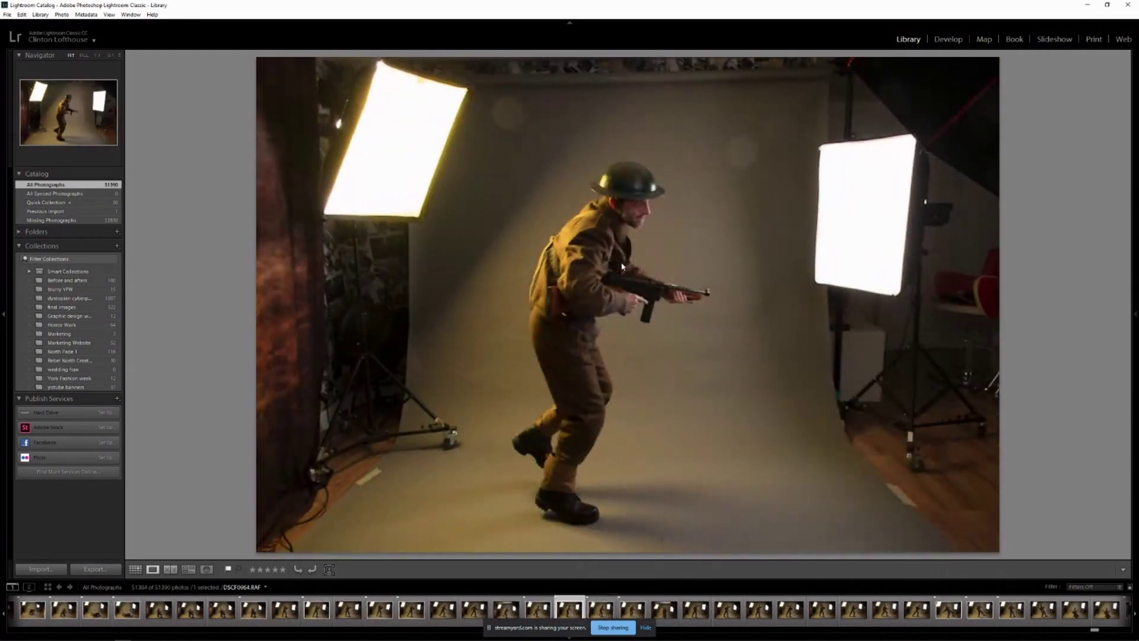
{"action": "key", "text": "Right"}
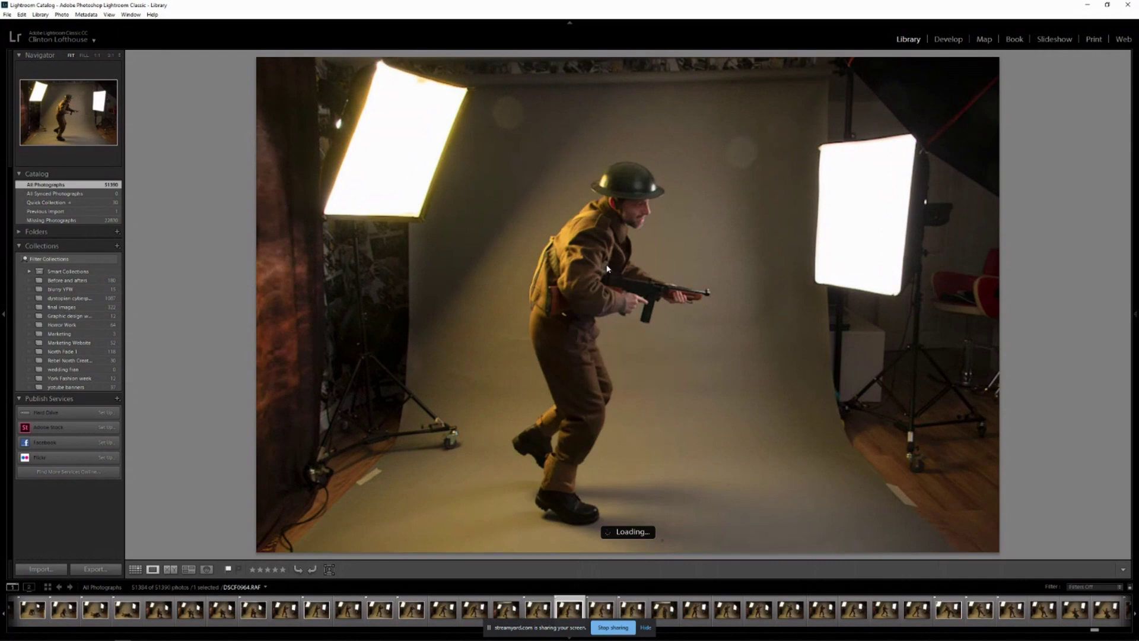
Go back to the running pose with outstretched hand, DSCF0961.RAF, and compare it with the advancing shots that follow
{"action": "key", "text": "Left"}
{"action": "key", "text": "Left"}
{"action": "key", "text": "Left"}
{"action": "key", "text": "Left"}
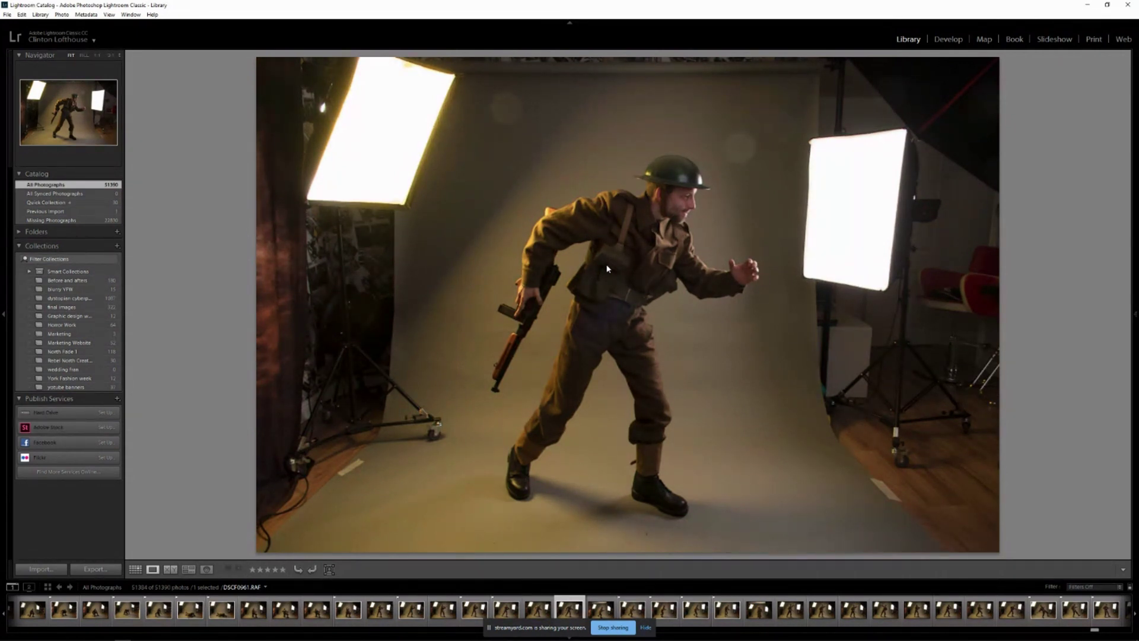
{"action": "key", "text": "Right"}
{"action": "key", "text": "Right"}
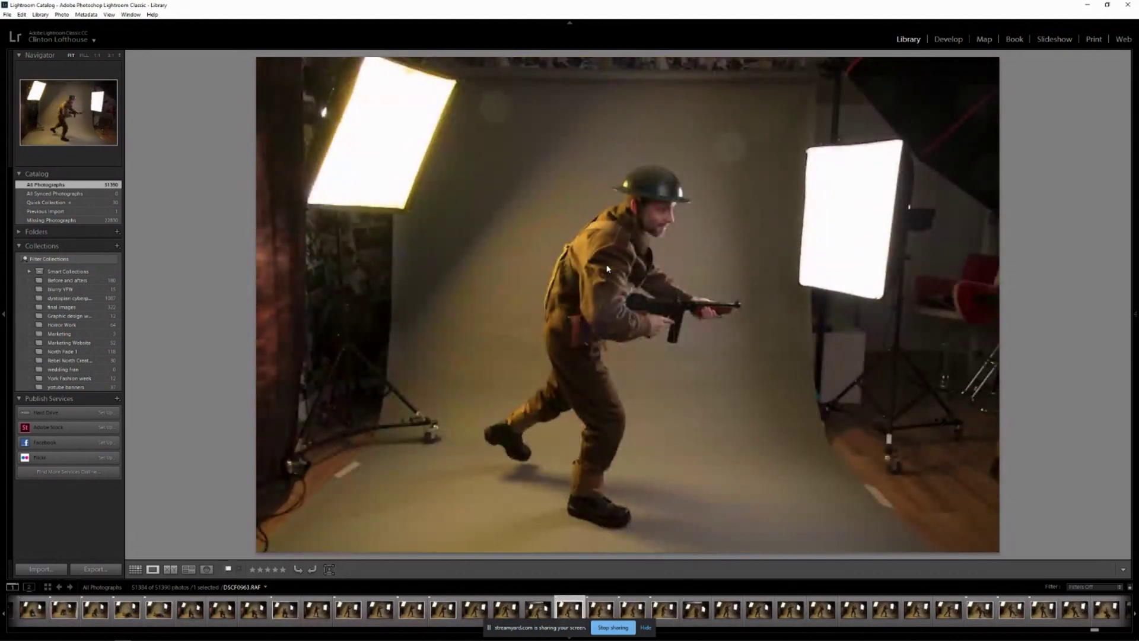
{"action": "key", "text": "Right"}
{"action": "key", "text": "Right"}
{"action": "key", "text": "Right"}
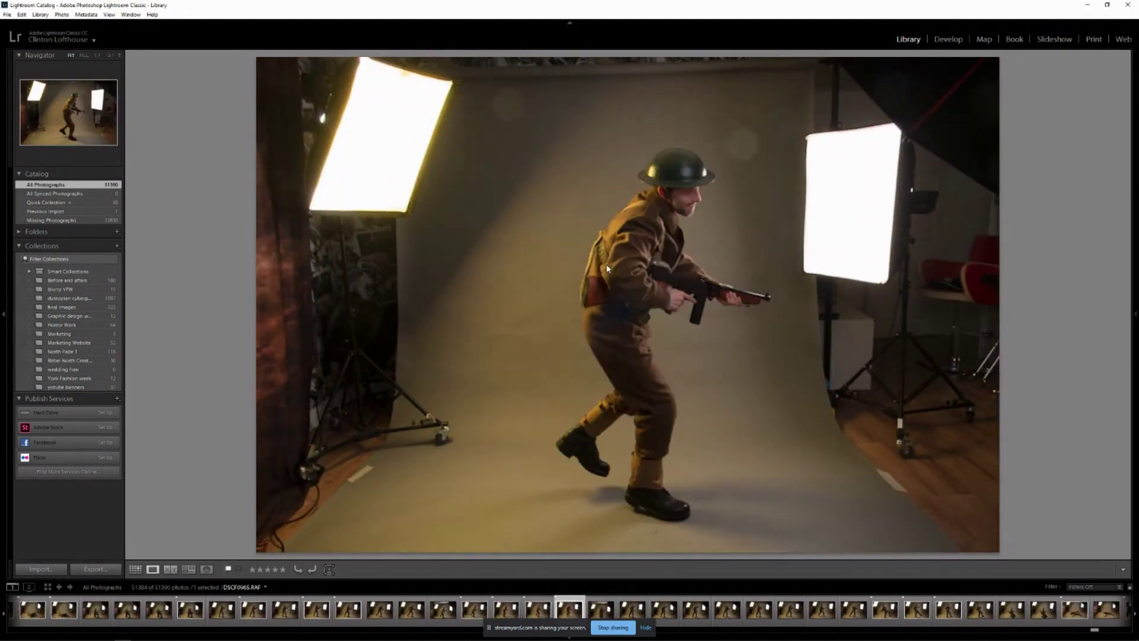
Look through the soldier's arm-signalling, aiming, lunging and kicking poses up to the shot on both knees
{"action": "key", "text": "Right"}
{"action": "key", "text": "Right"}
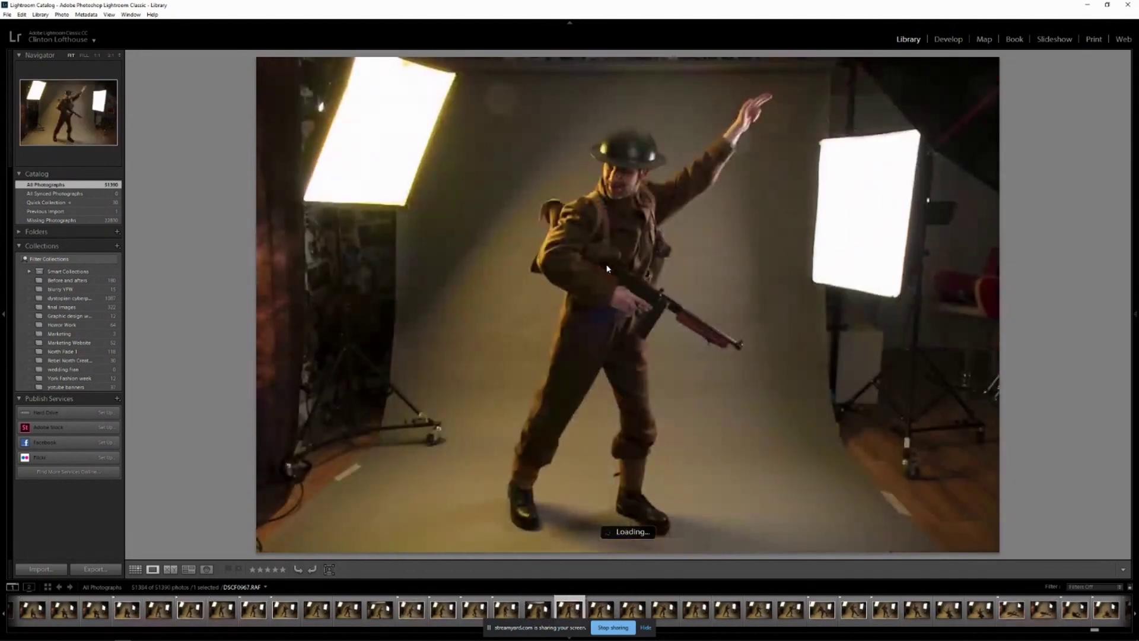
{"action": "key", "text": "Right"}
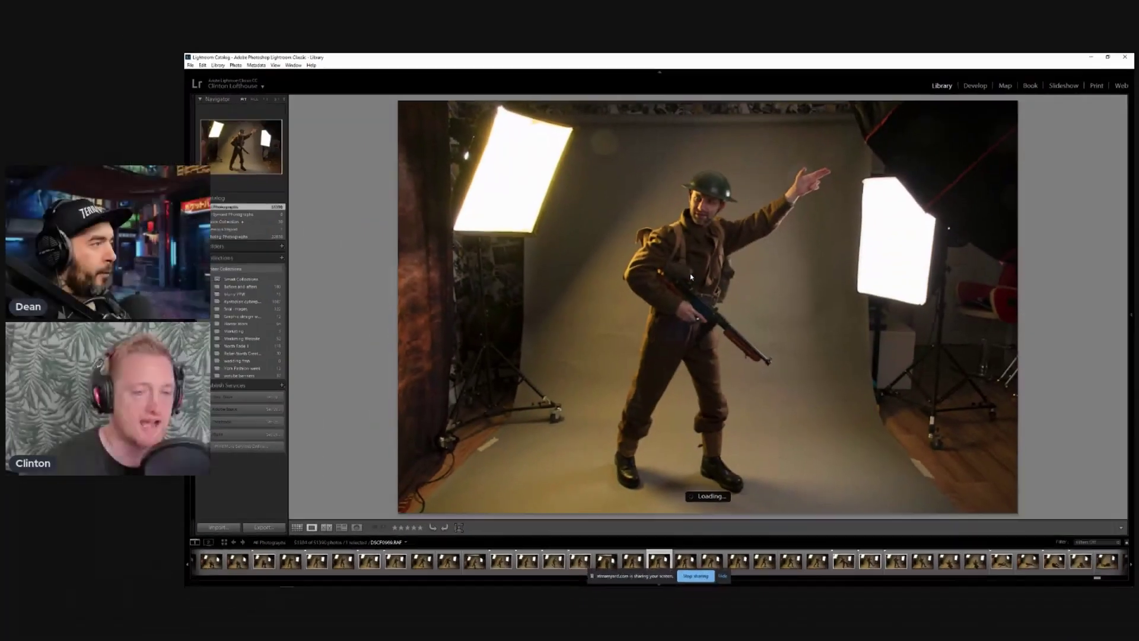
{"action": "key", "text": "Right"}
{"action": "key", "text": "Right"}
{"action": "key", "text": "Right"}
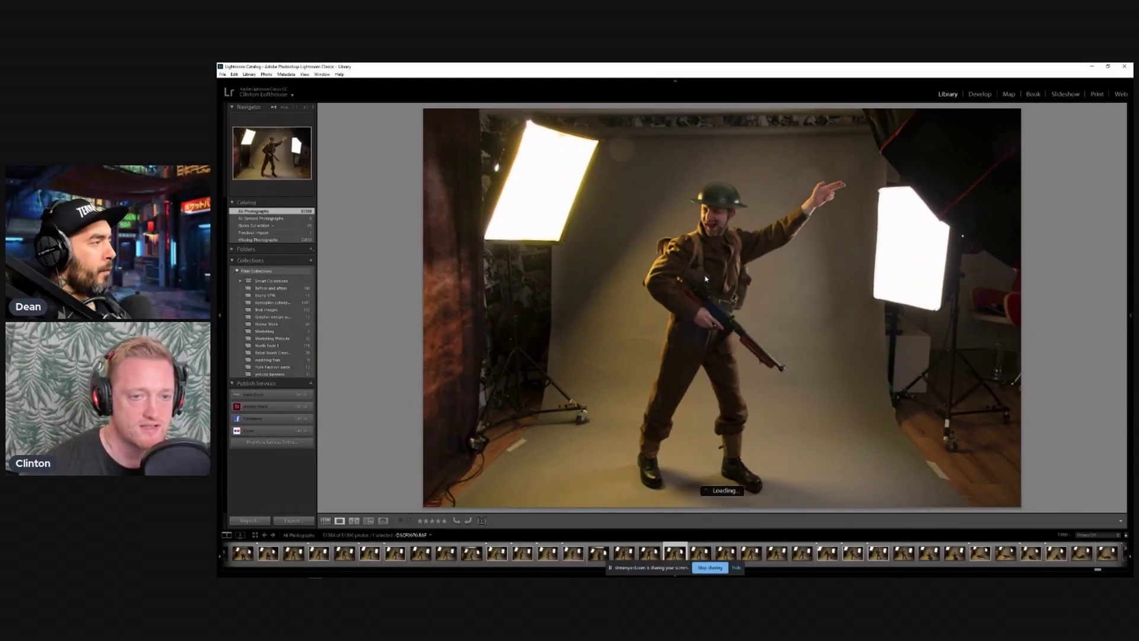
{"action": "key", "text": "Right"}
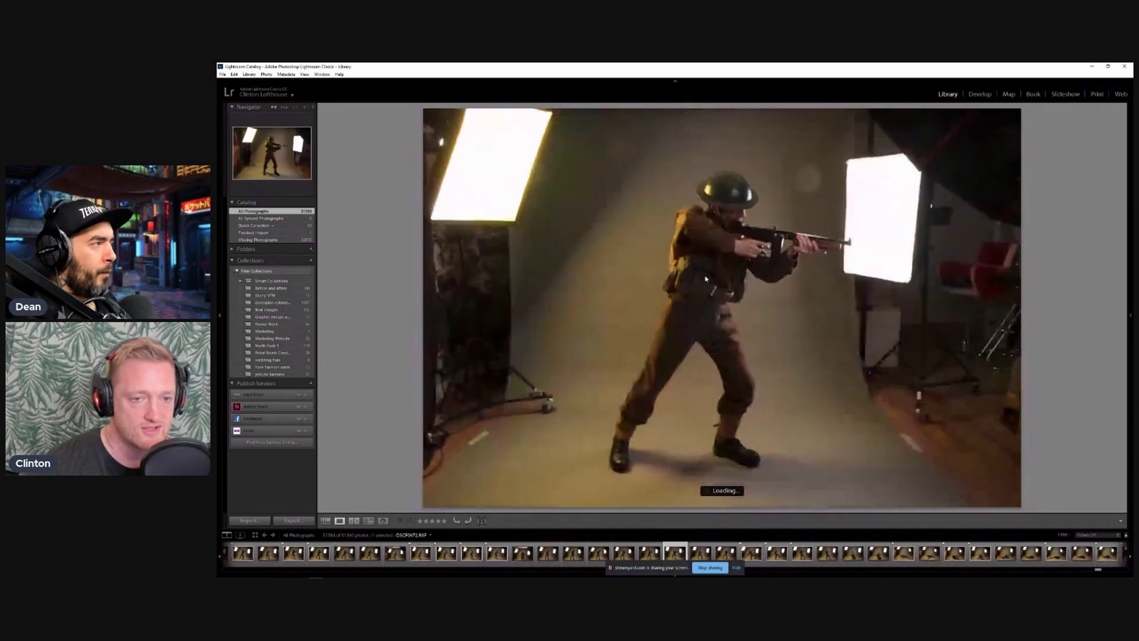
{"action": "key", "text": "Right"}
{"action": "key", "text": "Right"}
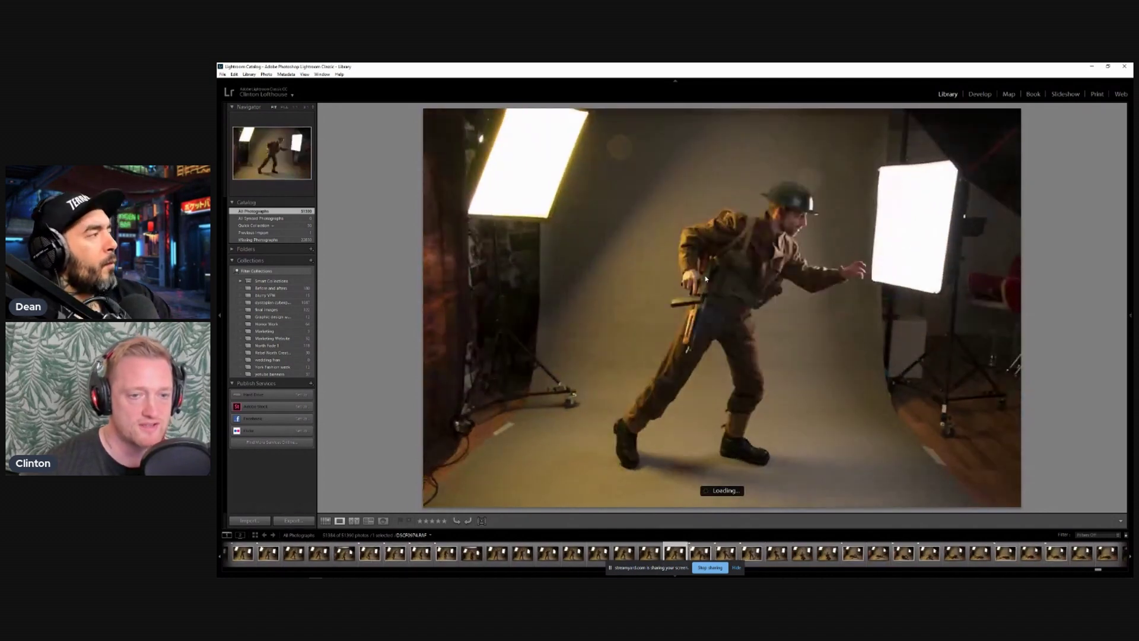
{"action": "key", "text": "Right"}
{"action": "key", "text": "Right"}
{"action": "key", "text": "Right"}
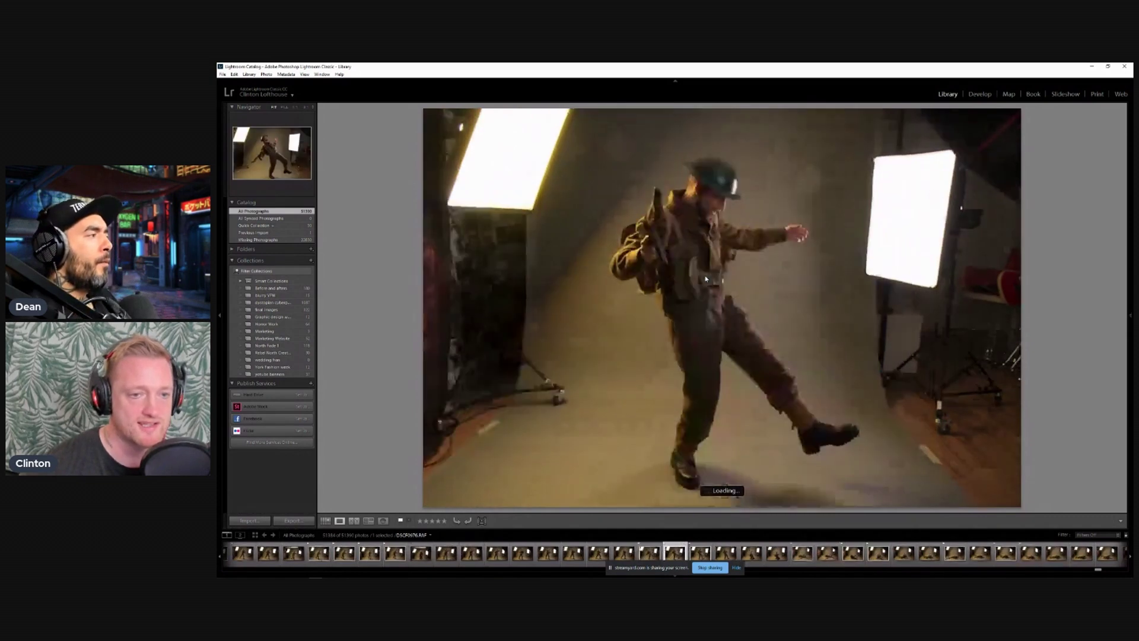
{"action": "key", "text": "Right"}
{"action": "key", "text": "Right"}
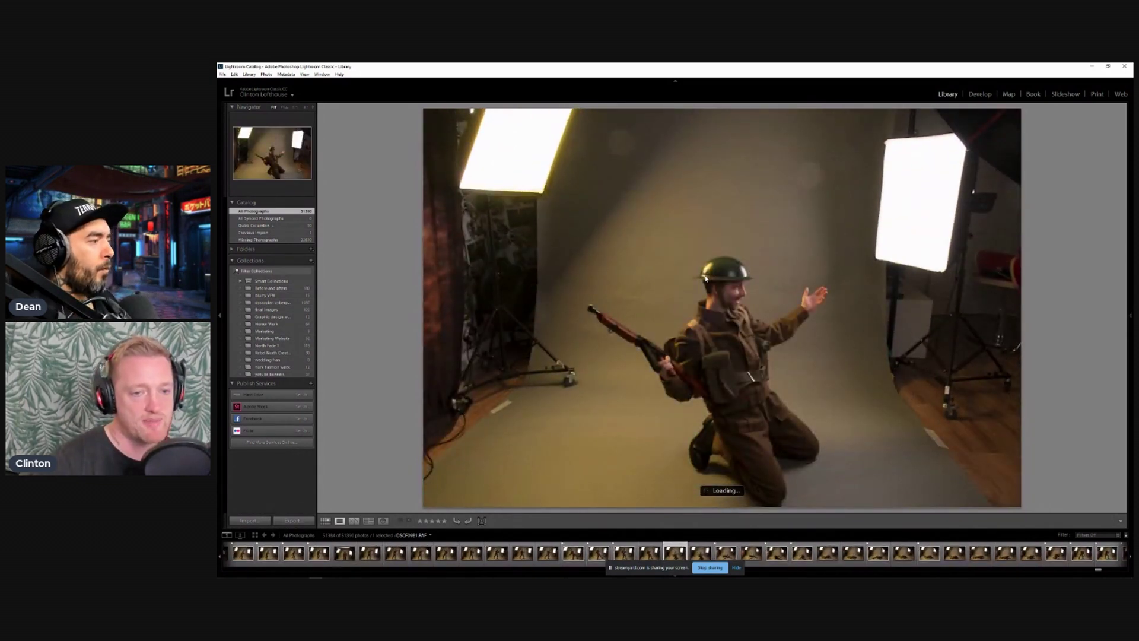
Examine the floor poses of the soldier lying down, aiming while prone and crawling
{"action": "key", "text": "Right"}
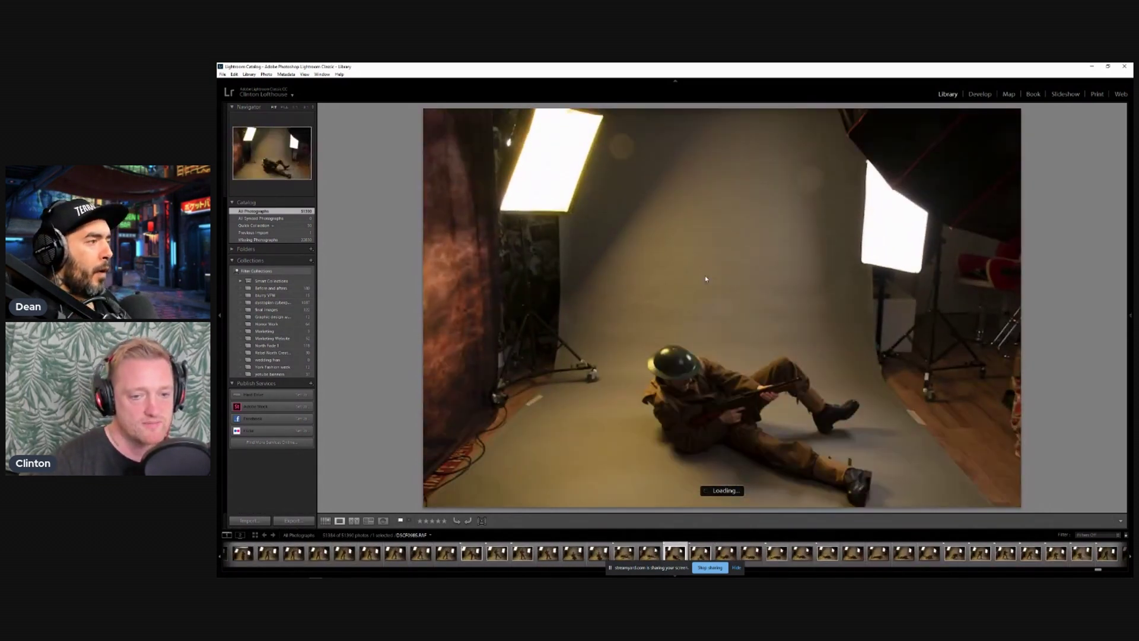
{"action": "key", "text": "Right"}
{"action": "key", "text": "Right"}
{"action": "key", "text": "Right"}
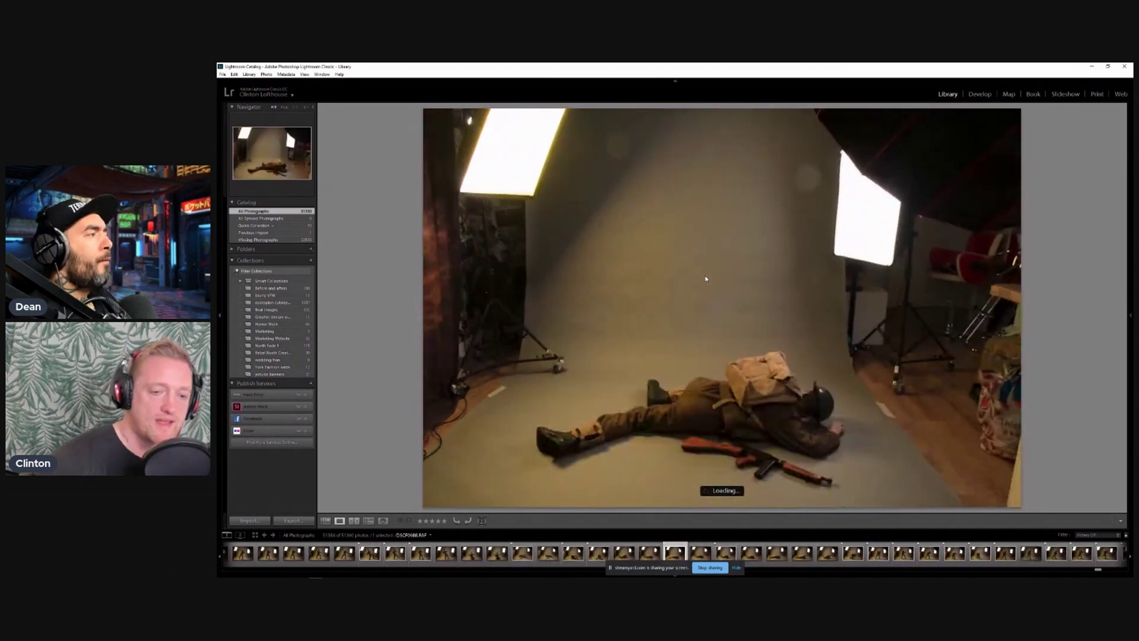
{"action": "key", "text": "Right"}
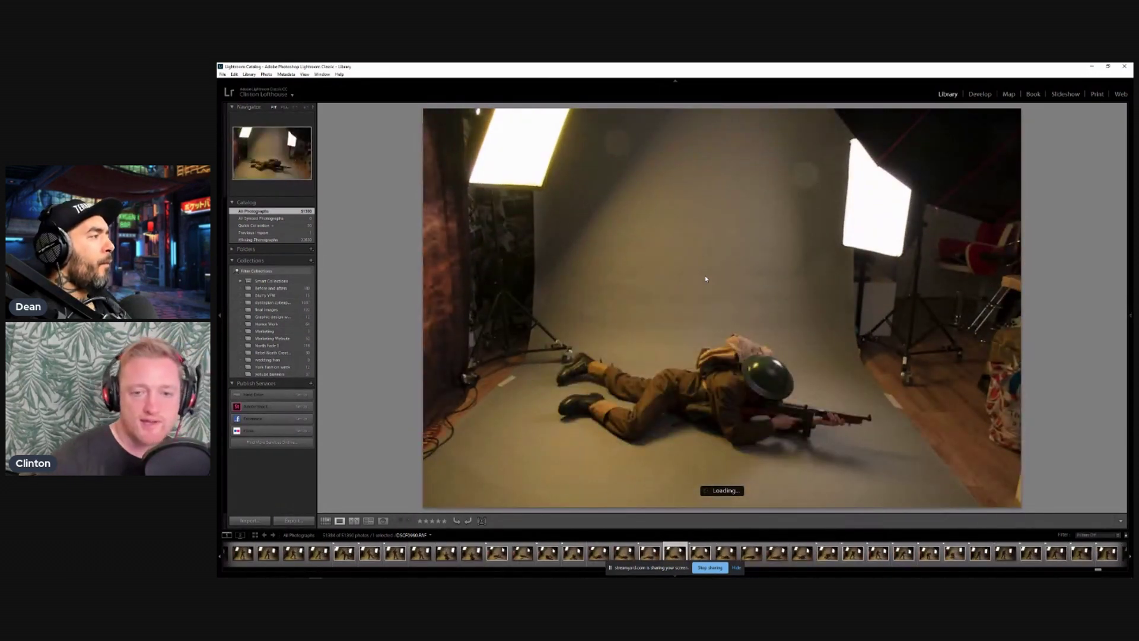
{"action": "key", "text": "Right"}
{"action": "key", "text": "Right"}
{"action": "key", "text": "Right"}
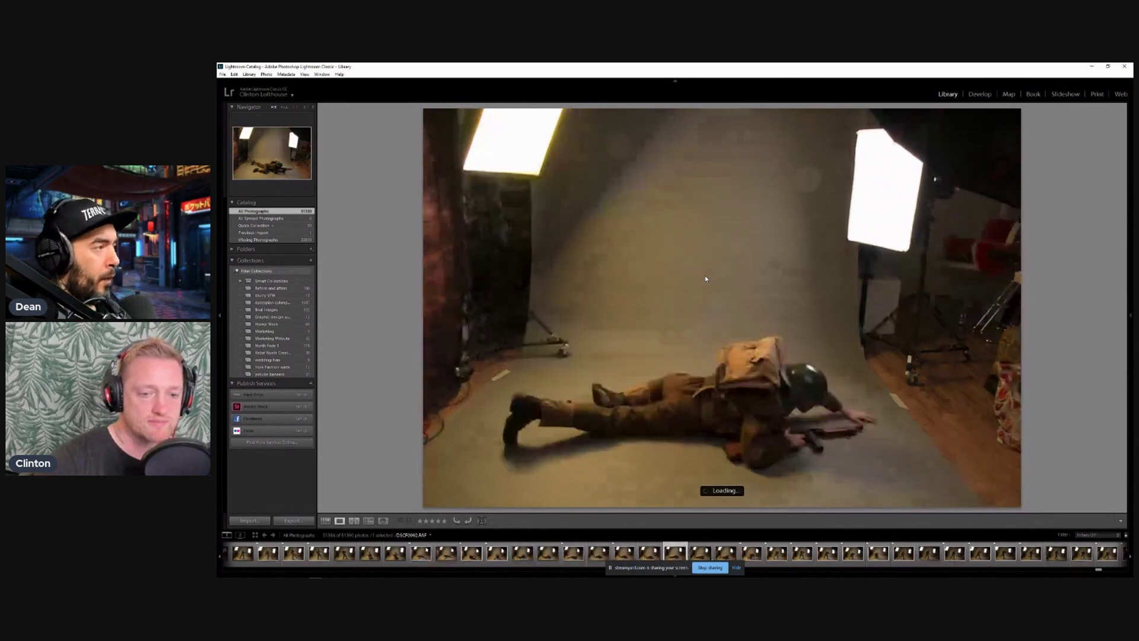
{"action": "key", "text": "Right"}
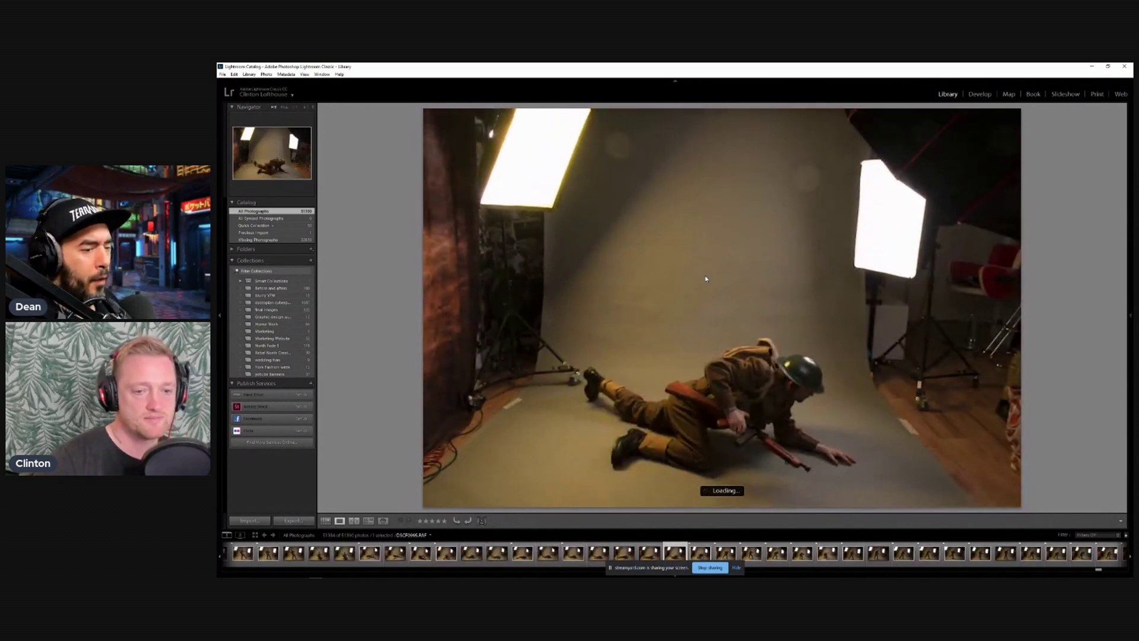
Look through the crouching, sheltering and running poses, stepping back and forth to compare the running shots
{"action": "key", "text": "Right"}
{"action": "key", "text": "Right"}
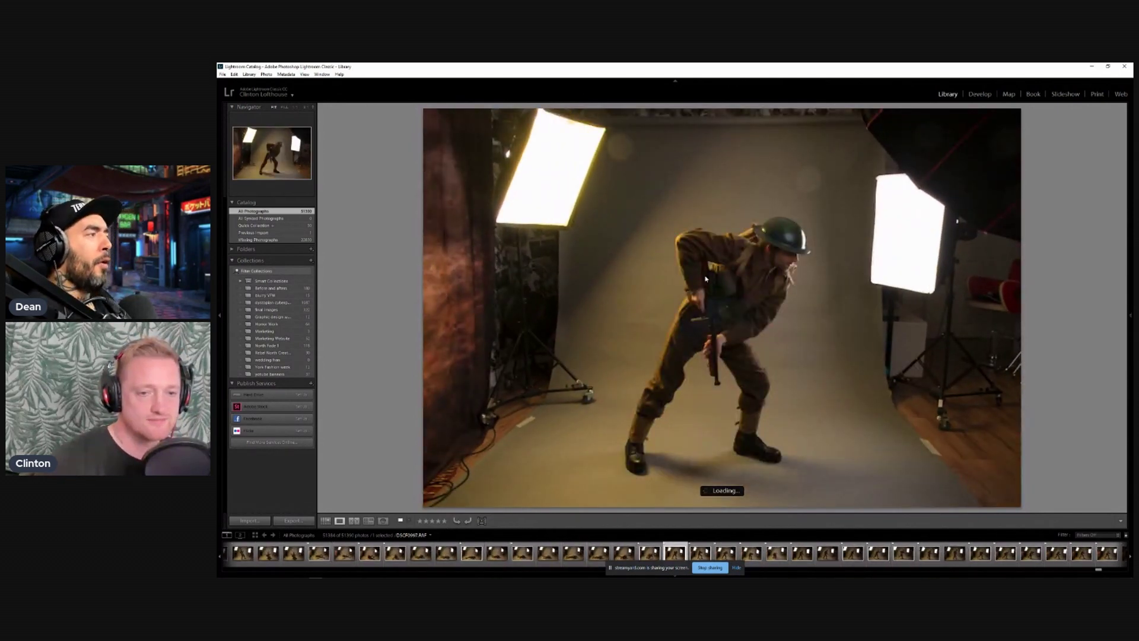
{"action": "key", "text": "Right"}
{"action": "key", "text": "Right"}
{"action": "key", "text": "Right"}
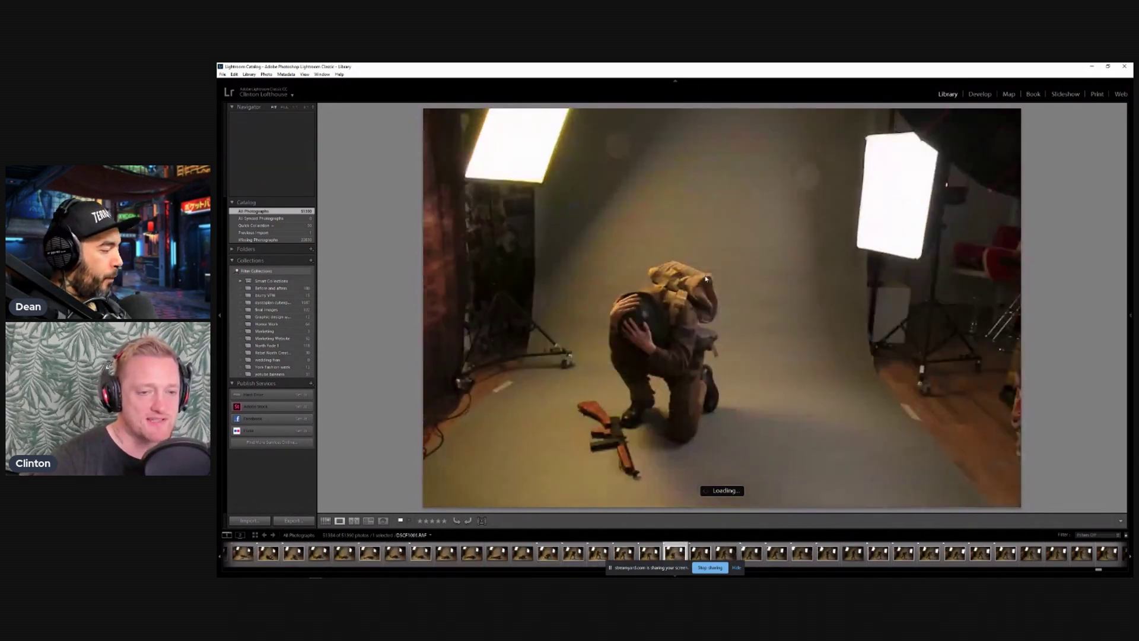
{"action": "key", "text": "Right"}
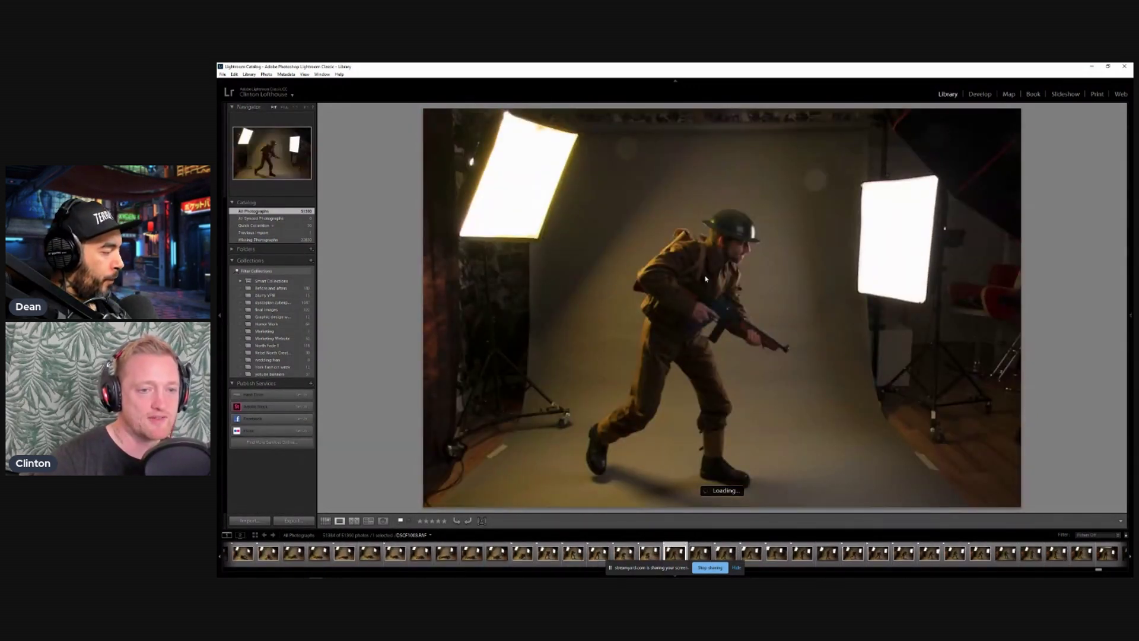
{"action": "key", "text": "Right"}
{"action": "key", "text": "Right"}
{"action": "key", "text": "Right"}
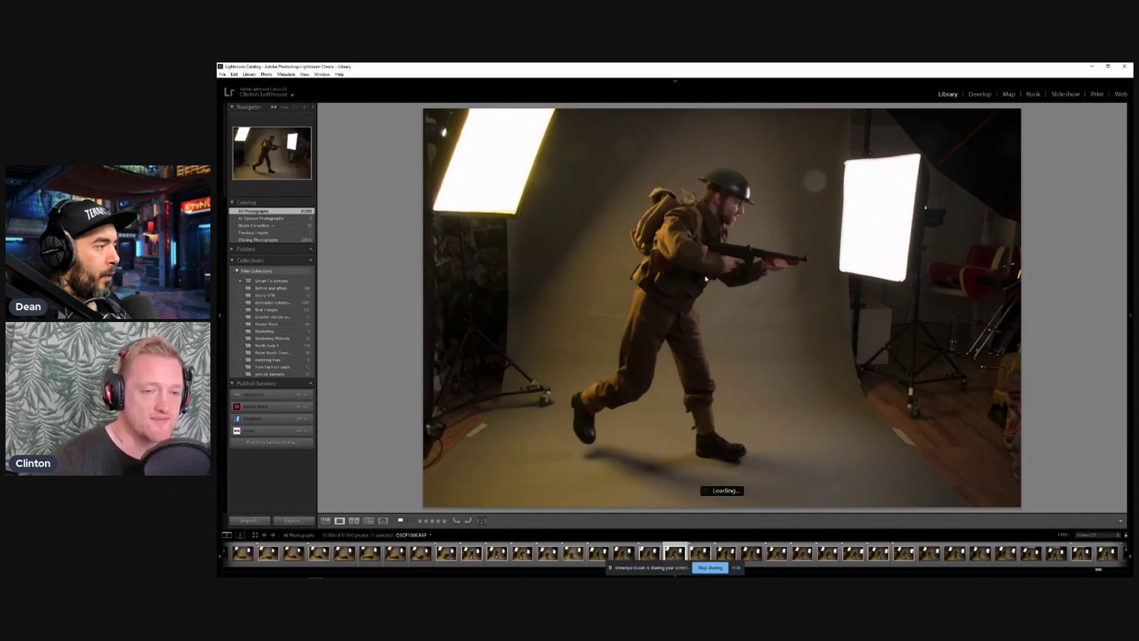
{"action": "key", "text": "Right"}
{"action": "key", "text": "Right"}
{"action": "key", "text": "Left"}
{"action": "key", "text": "Left"}
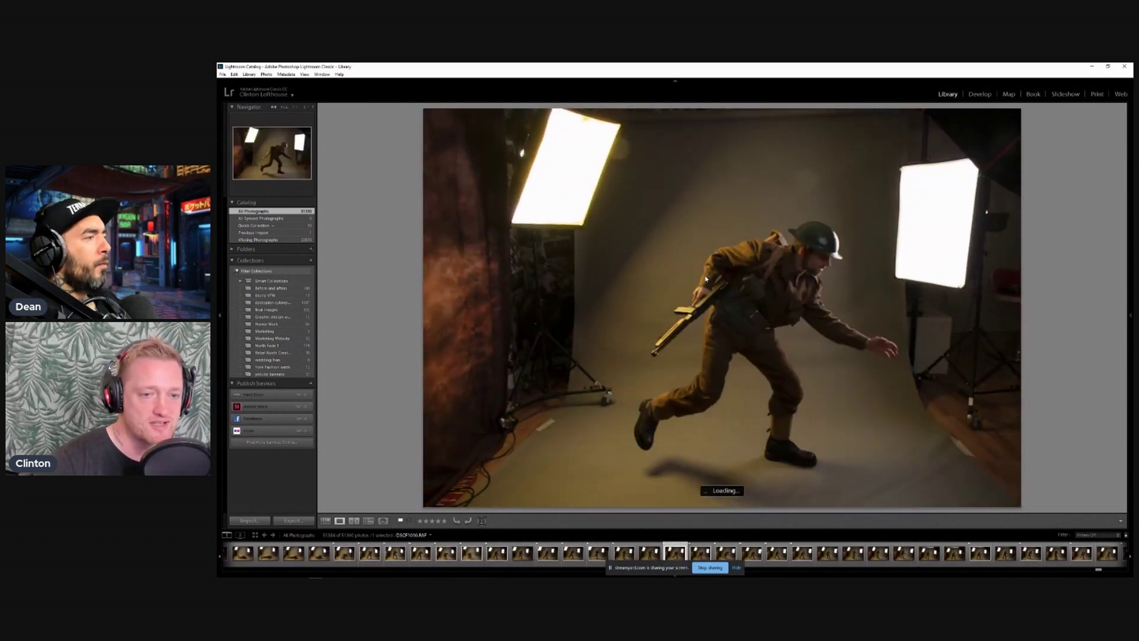
{"action": "key", "text": "Right"}
{"action": "key", "text": "Right"}
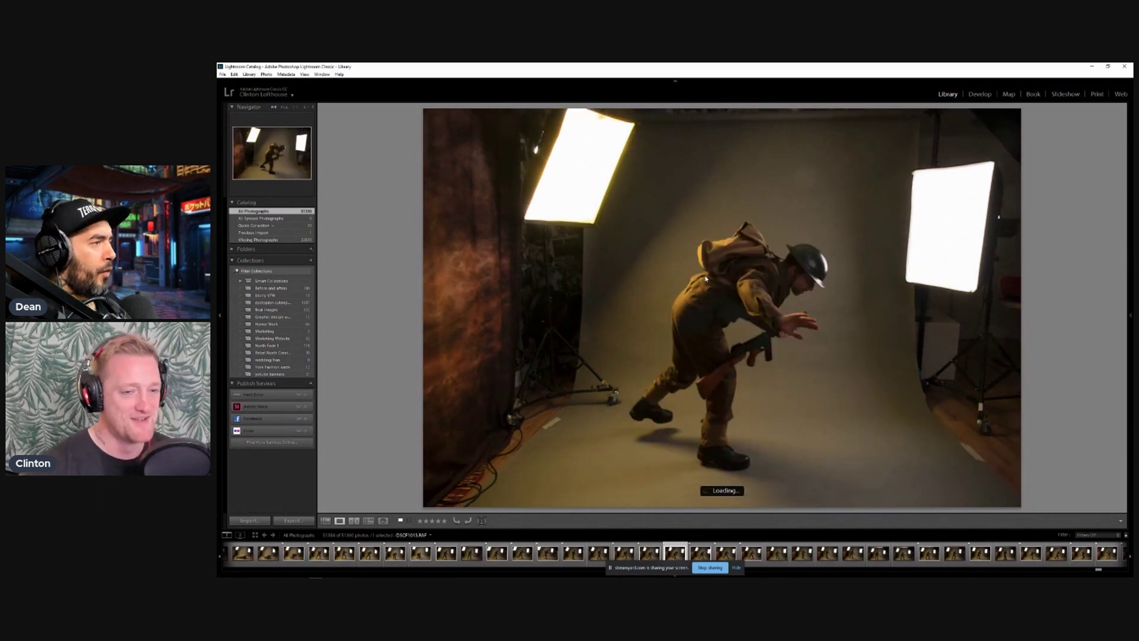
Step forward through the soldier shots that follow the stooped running pose DSCF1013.RAF
{"action": "key", "text": "Right"}
{"action": "key", "text": "Right"}
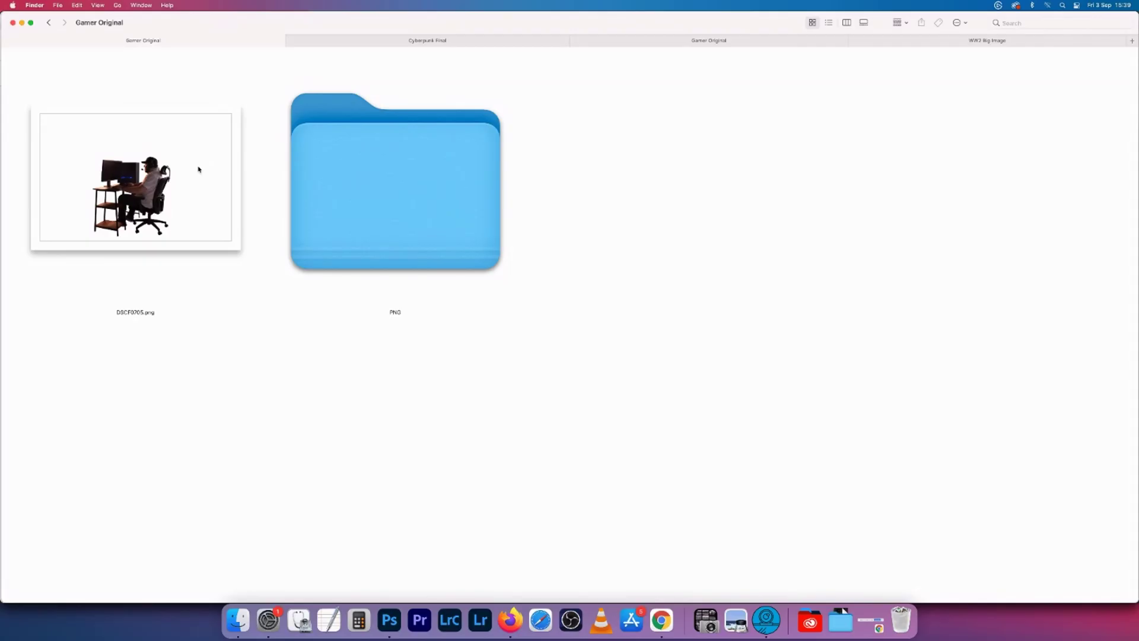
In Finder, preview the cut-out of the gamer at his desk, DSCF0705.png, in the Gamer Original folder
{"action": "left_click", "coordinate": [199, 169]}
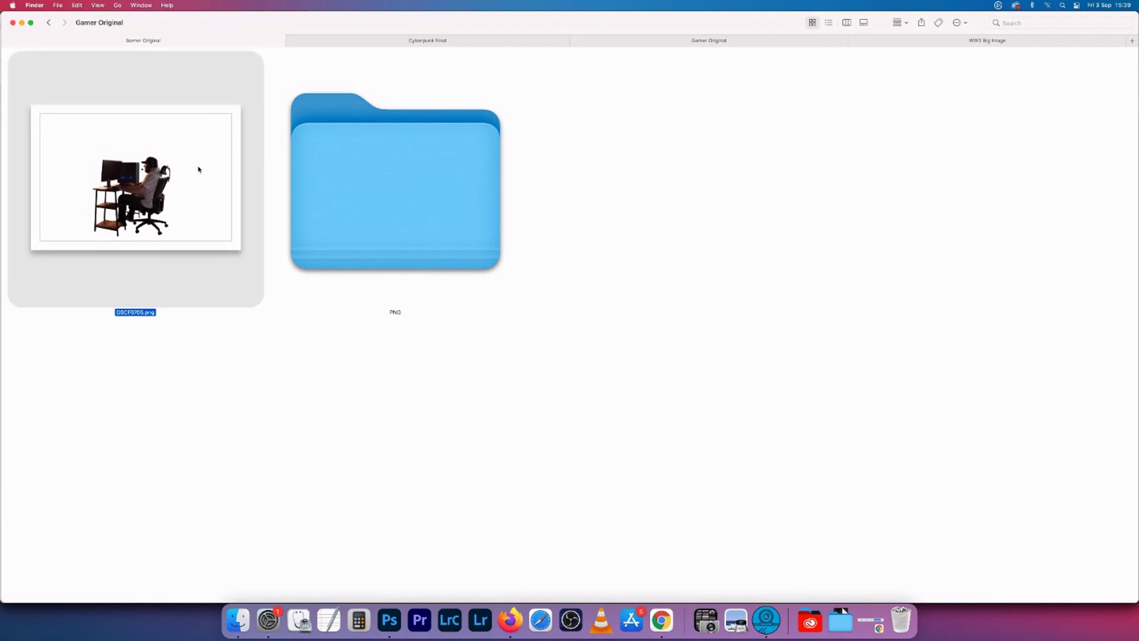
{"action": "key", "text": "space"}
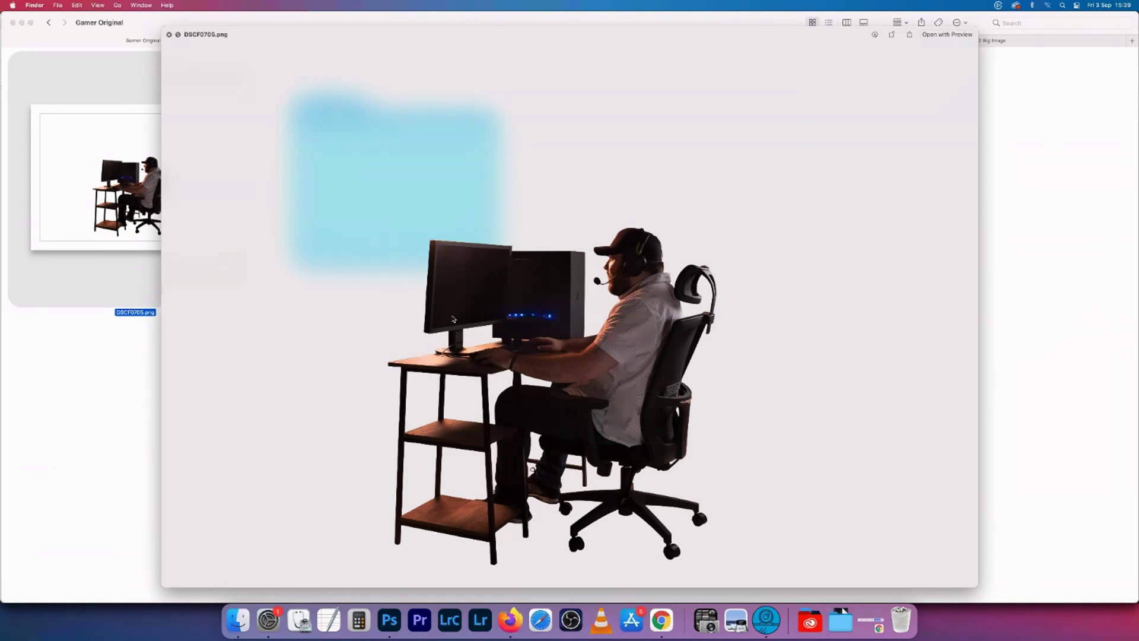
{"action": "key", "text": "space"}
Open the PNG folder of soldier cut-outs and enlarge its icons to 512×512
{"action": "left_click", "coordinate": [433, 230]}
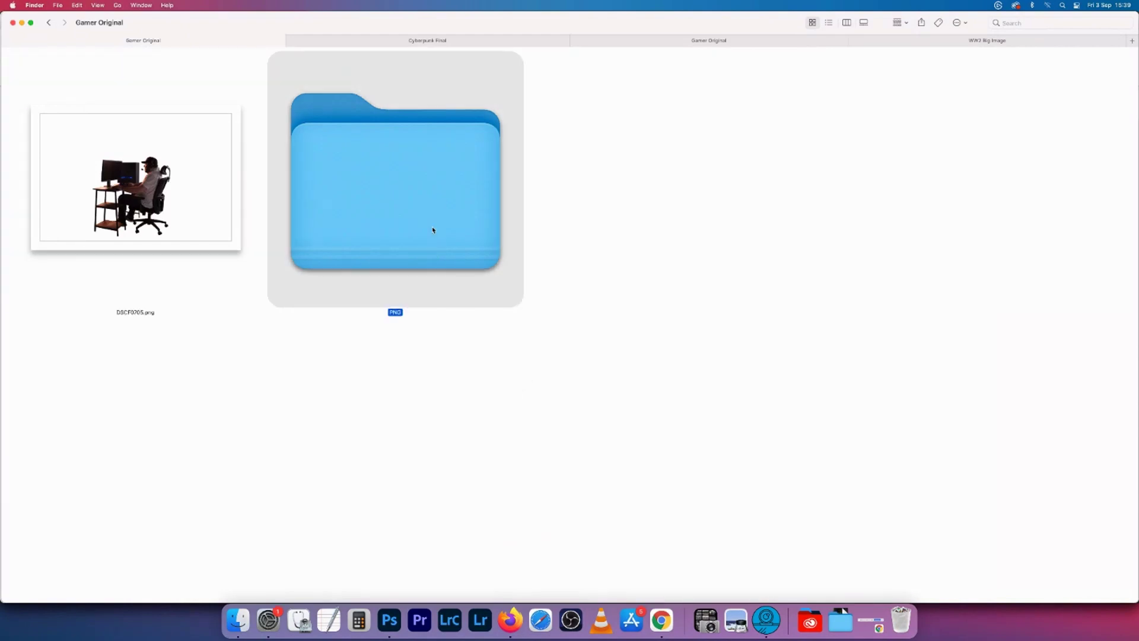
{"action": "double_click", "coordinate": [433, 230]}
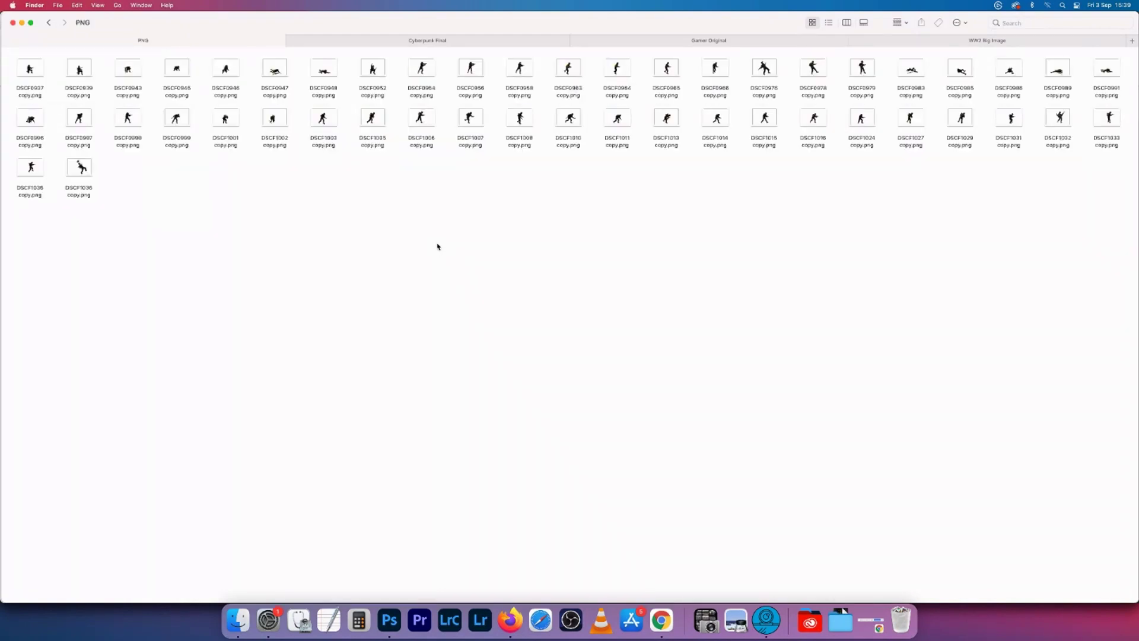
{"action": "key", "text": "super+j"}
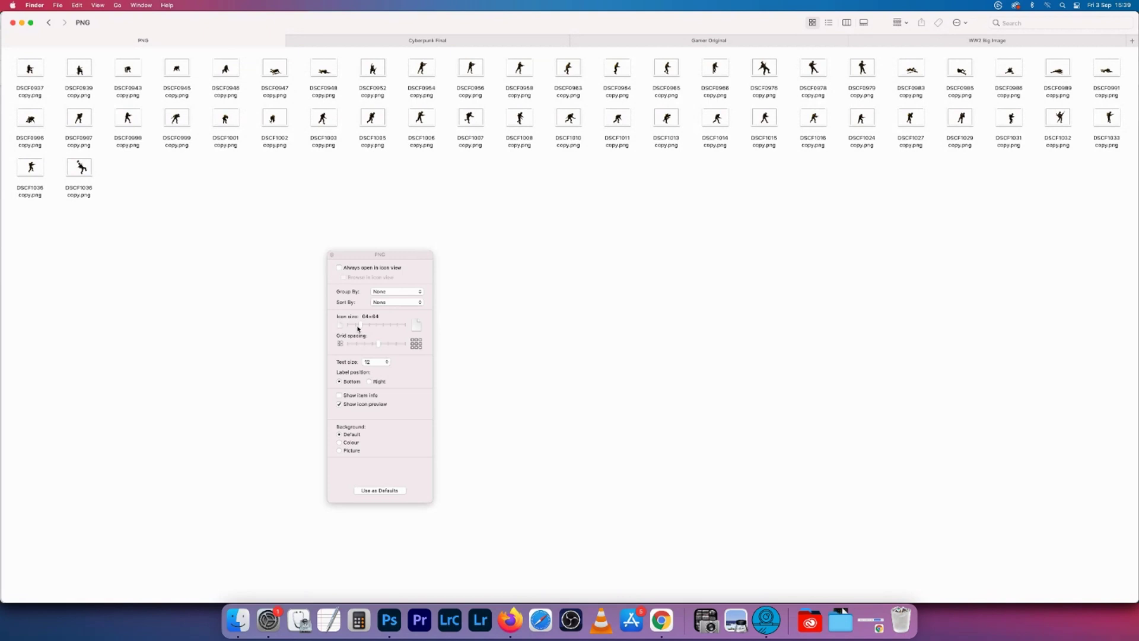
{"action": "left_click_drag", "start_coordinate": [359, 325], "coordinate": [406, 325]}
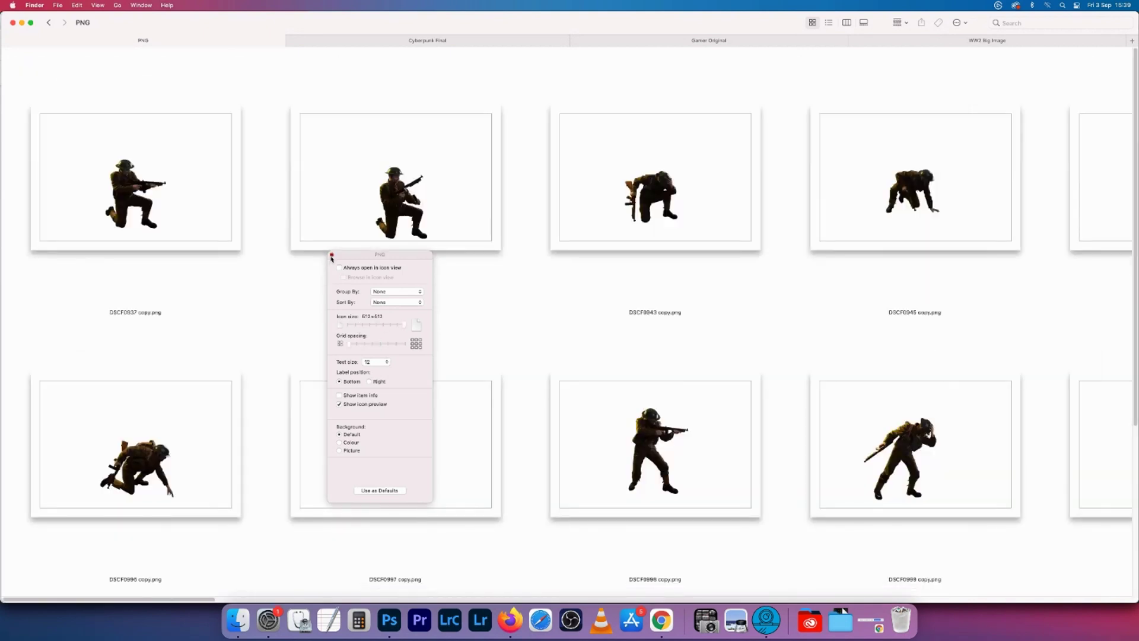
{"action": "left_click", "coordinate": [332, 255]}
{"action": "key", "text": "super+j"}
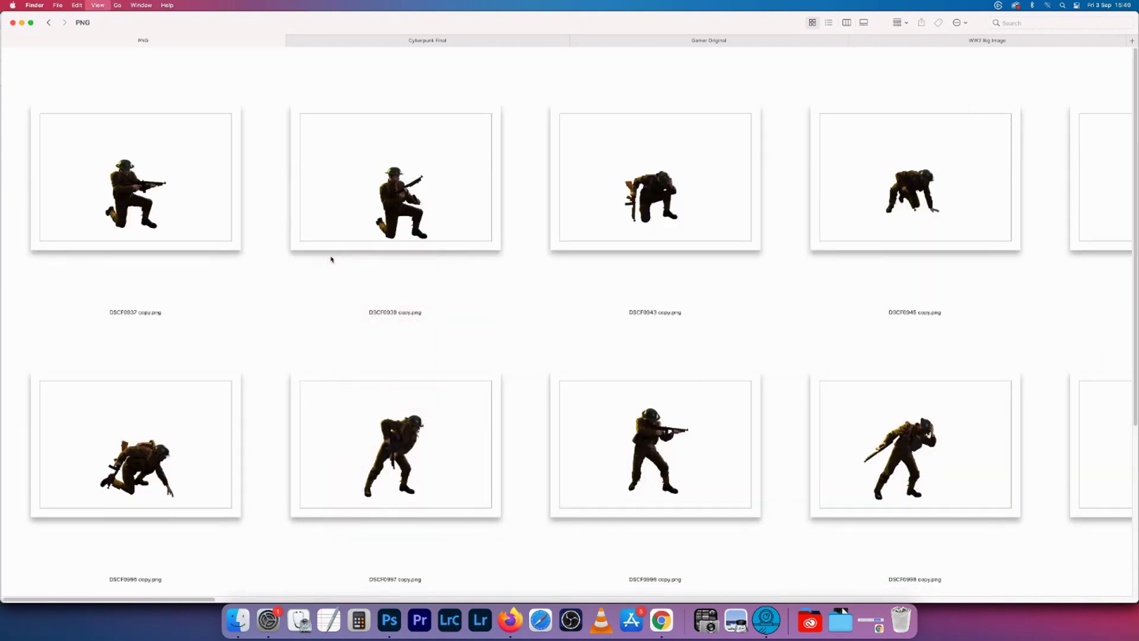
Look through the whole set of soldier cut-outs in the PNG folder and return to the first ones
{"action": "scroll", "coordinate": [353, 346], "scroll_direction": "down", "scroll_amount": 8}
{"action": "scroll", "coordinate": [355, 347], "scroll_direction": "down", "scroll_amount": 20}
{"action": "scroll", "coordinate": [355, 347], "scroll_direction": "down", "scroll_amount": 20}
{"action": "scroll", "coordinate": [353, 318], "scroll_direction": "up", "scroll_amount": 12}
{"action": "scroll", "coordinate": [43, 65], "scroll_direction": "up", "scroll_amount": 10}
{"action": "scroll", "coordinate": [43, 66], "scroll_direction": "up", "scroll_amount": 15}
{"action": "scroll", "coordinate": [55, 83], "scroll_direction": "up", "scroll_amount": 10}
{"action": "scroll", "coordinate": [59, 93], "scroll_direction": "up", "scroll_amount": 4}
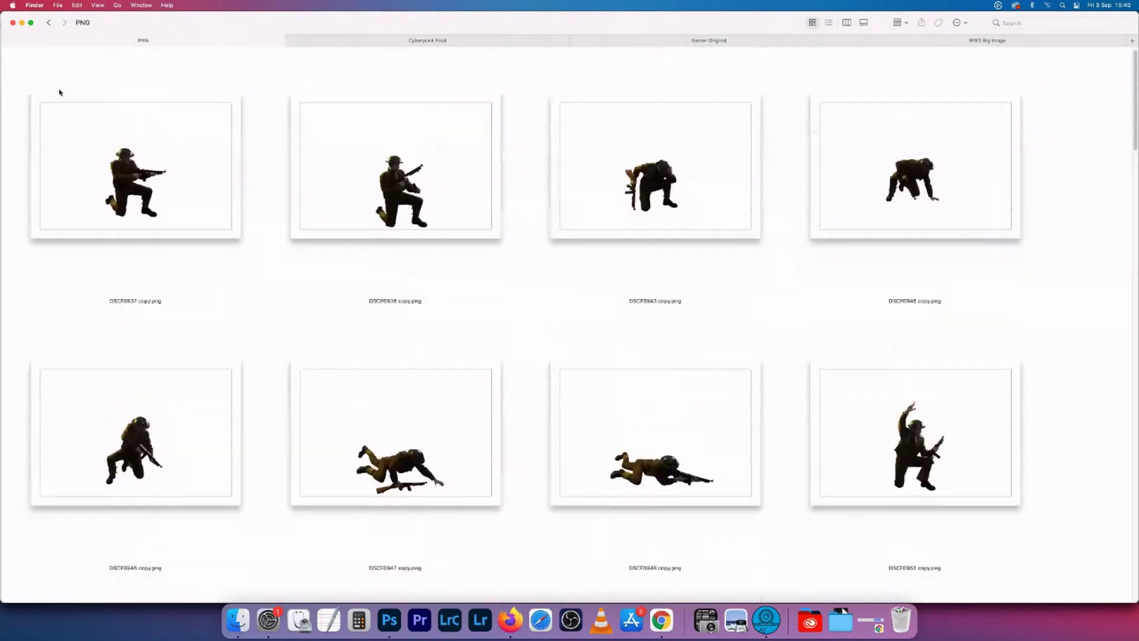
{"action": "left_click", "coordinate": [47, 22]}
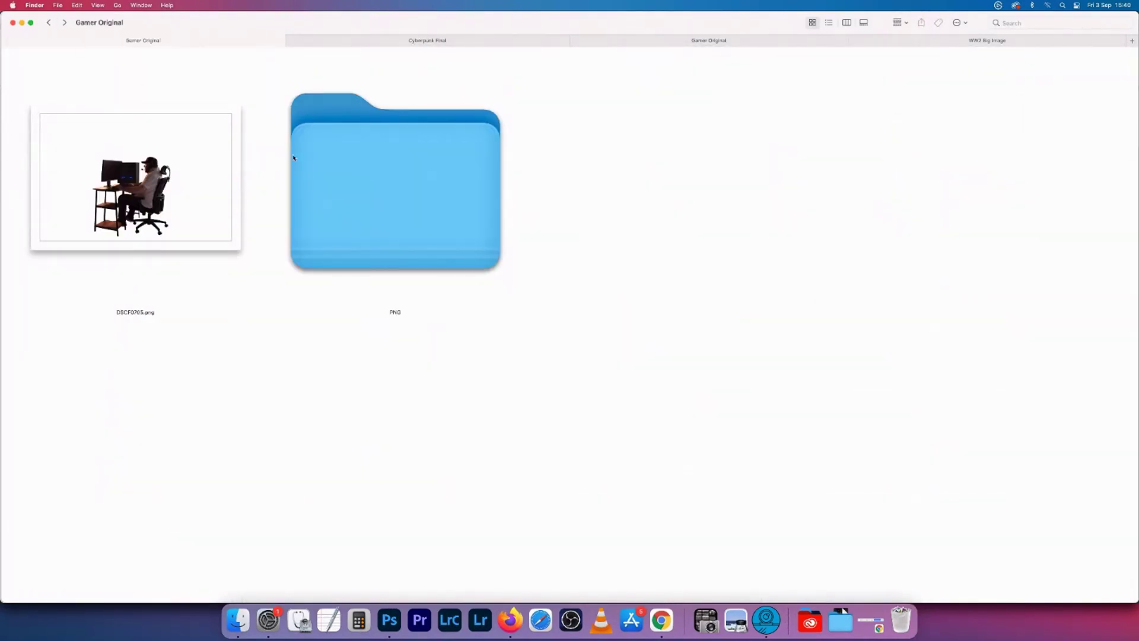
{"action": "double_click", "coordinate": [336, 163]}
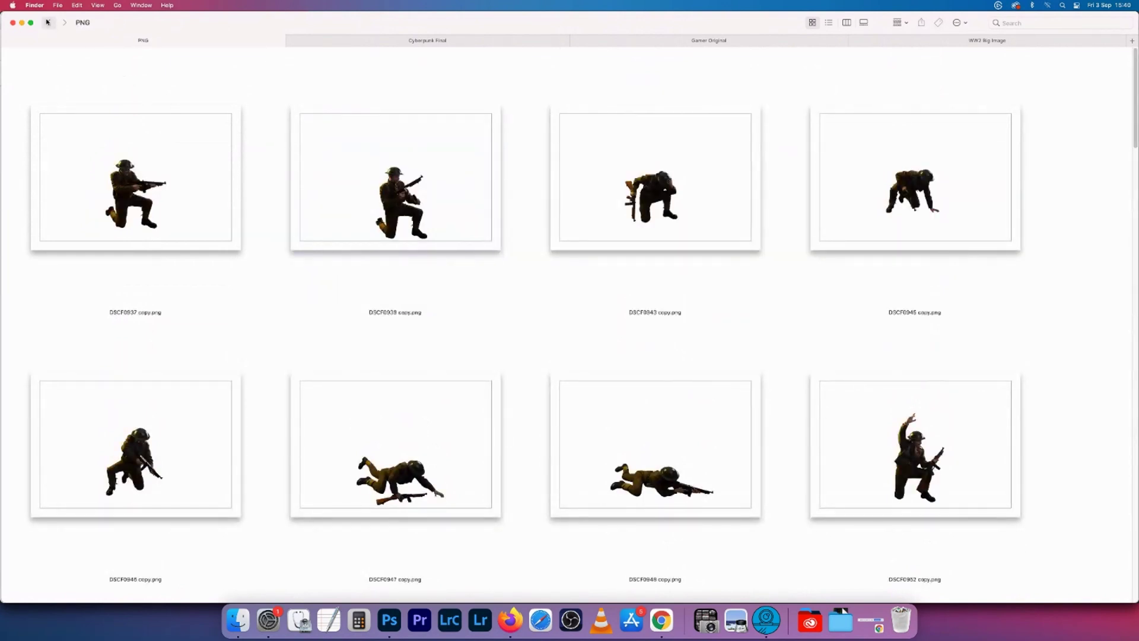
{"action": "left_click", "coordinate": [48, 22]}
{"action": "double_click", "coordinate": [402, 163]}
Preview the cut-outs of the soldier kneeling with a raised arm, DSCF0952 copy.png, and standing to aim, DSCF0956 copy.png
{"action": "scroll", "coordinate": [523, 285], "scroll_direction": "down", "scroll_amount": 5}
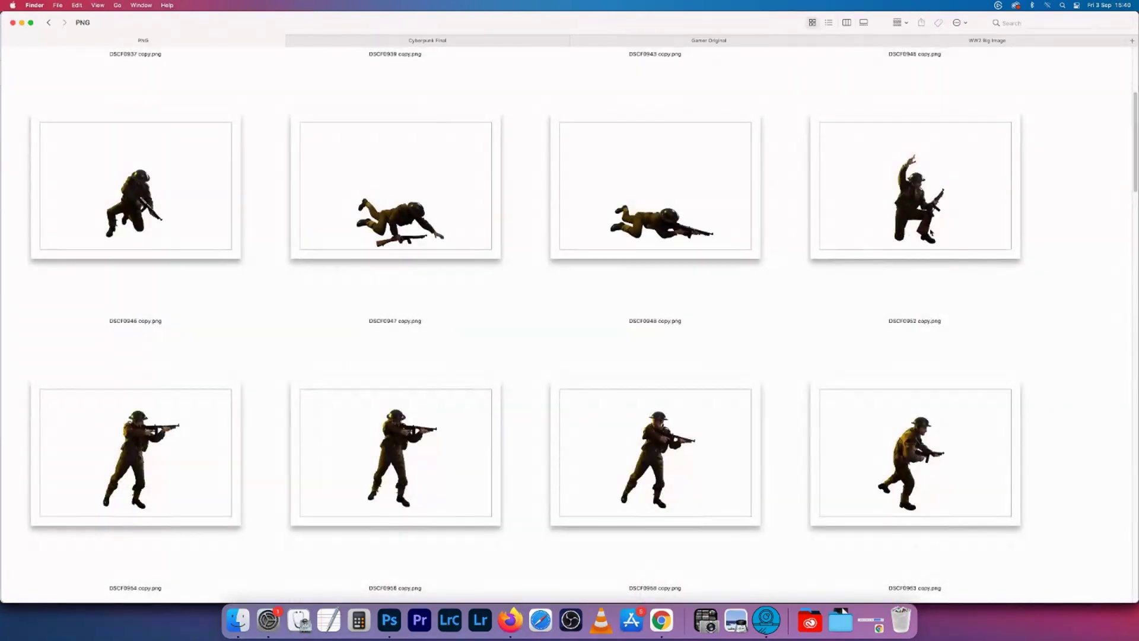
{"action": "left_click", "coordinate": [929, 215]}
{"action": "key", "text": "space"}
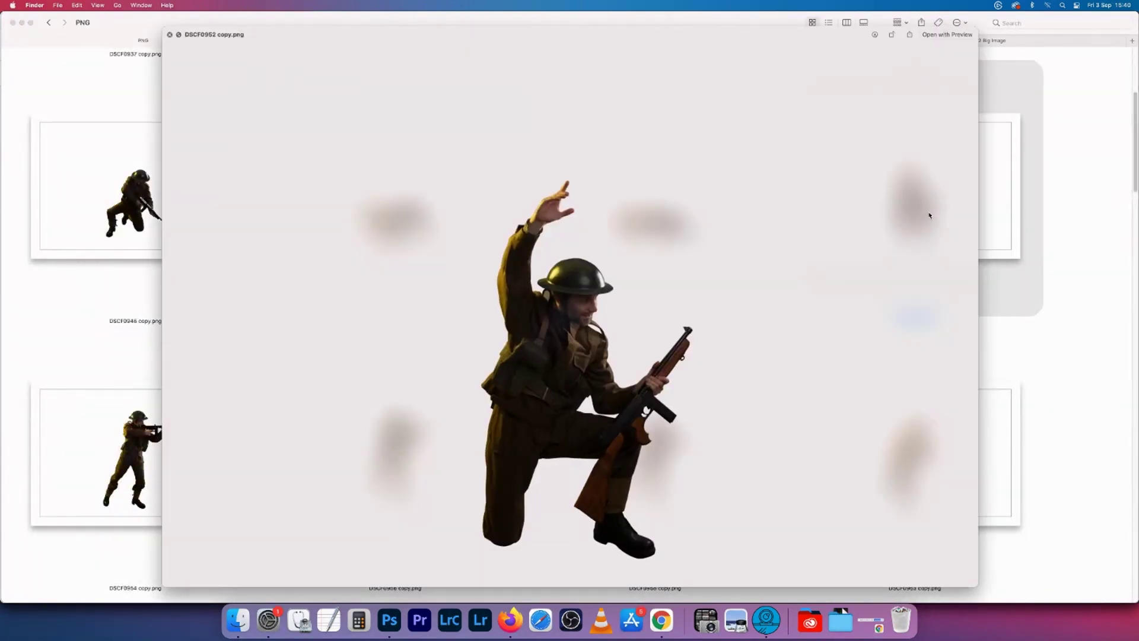
{"action": "key", "text": "space"}
{"action": "scroll", "coordinate": [643, 275], "scroll_direction": "down", "scroll_amount": 5}
{"action": "left_click", "coordinate": [465, 287]}
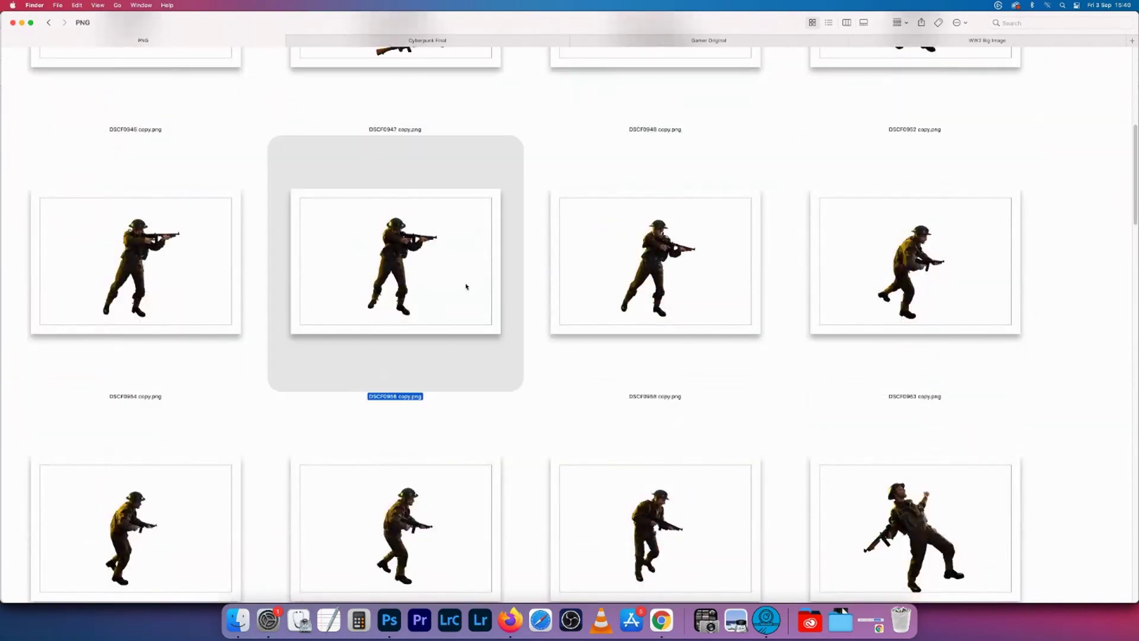
{"action": "key", "text": "space"}
{"action": "key", "text": "space"}
Preview the cut-out of the standing soldier holding his gun at chest height, DSCF0979 copy.png
{"action": "scroll", "coordinate": [466, 286], "scroll_direction": "down", "scroll_amount": 10}
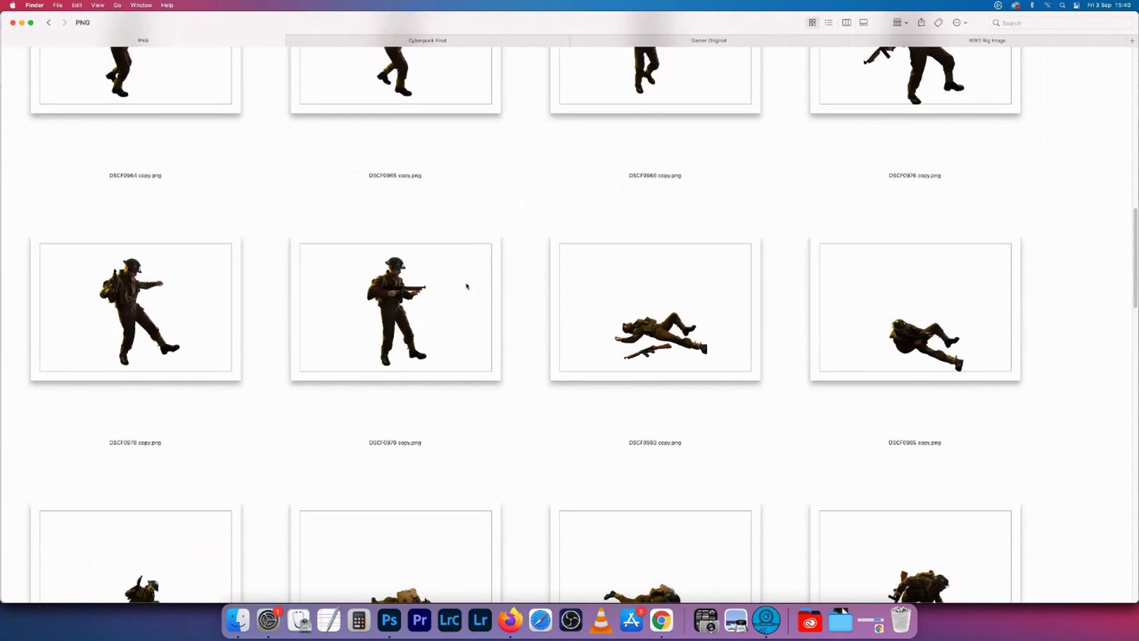
{"action": "left_click", "coordinate": [466, 286]}
{"action": "key", "text": "space"}
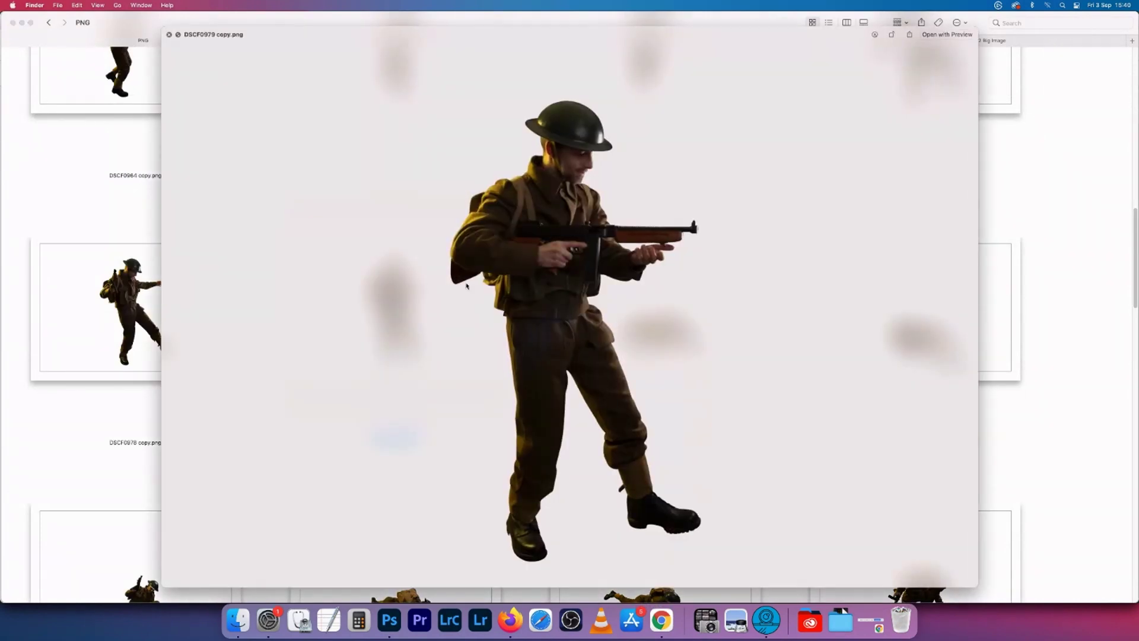
{"action": "key", "text": "space"}
Look further through the cut-outs and preview the walking soldier with a backpack, DSCF1027 copy.png
{"action": "scroll", "coordinate": [466, 286], "scroll_direction": "down", "scroll_amount": 10}
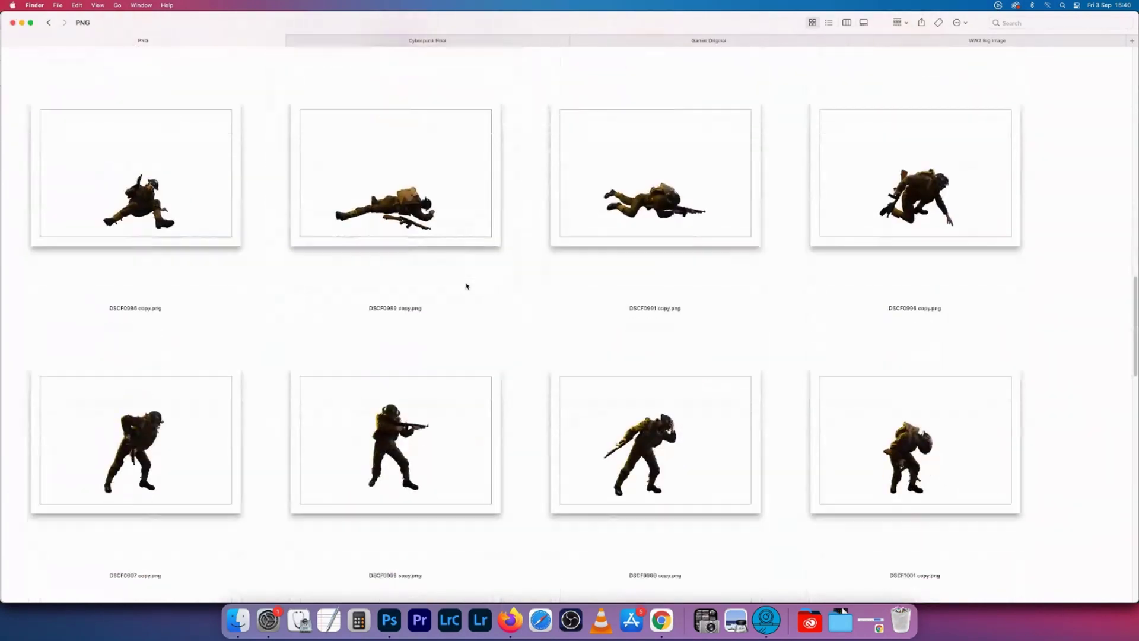
{"action": "scroll", "coordinate": [466, 286], "scroll_direction": "down", "scroll_amount": 15}
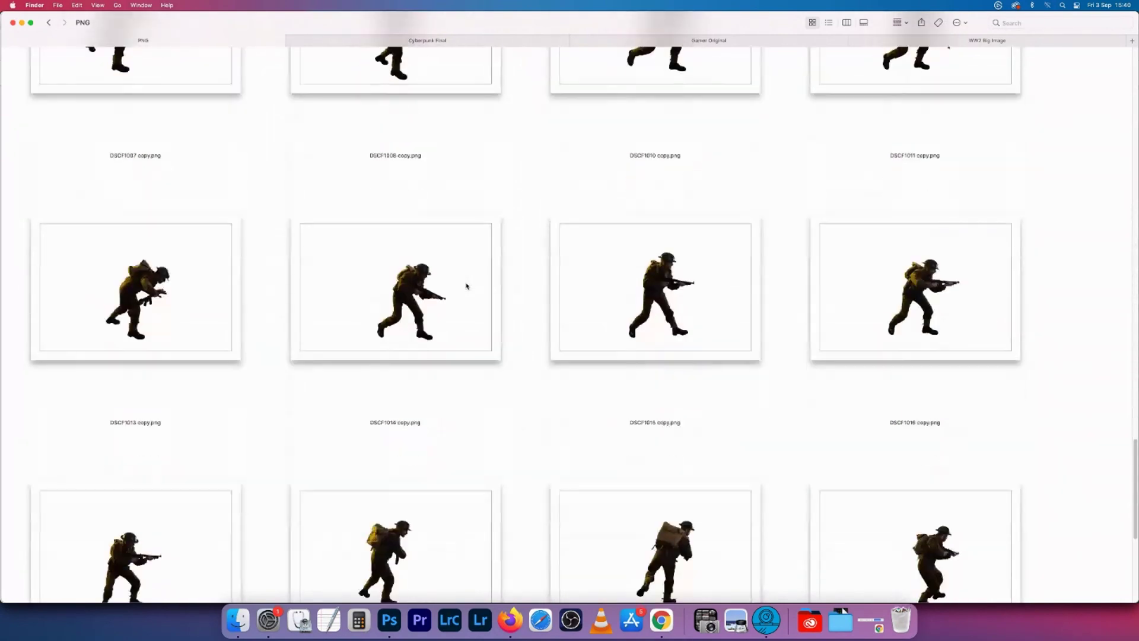
{"action": "scroll", "coordinate": [466, 286], "scroll_direction": "down", "scroll_amount": 3}
{"action": "left_click", "coordinate": [465, 285]}
{"action": "key", "text": "space"}
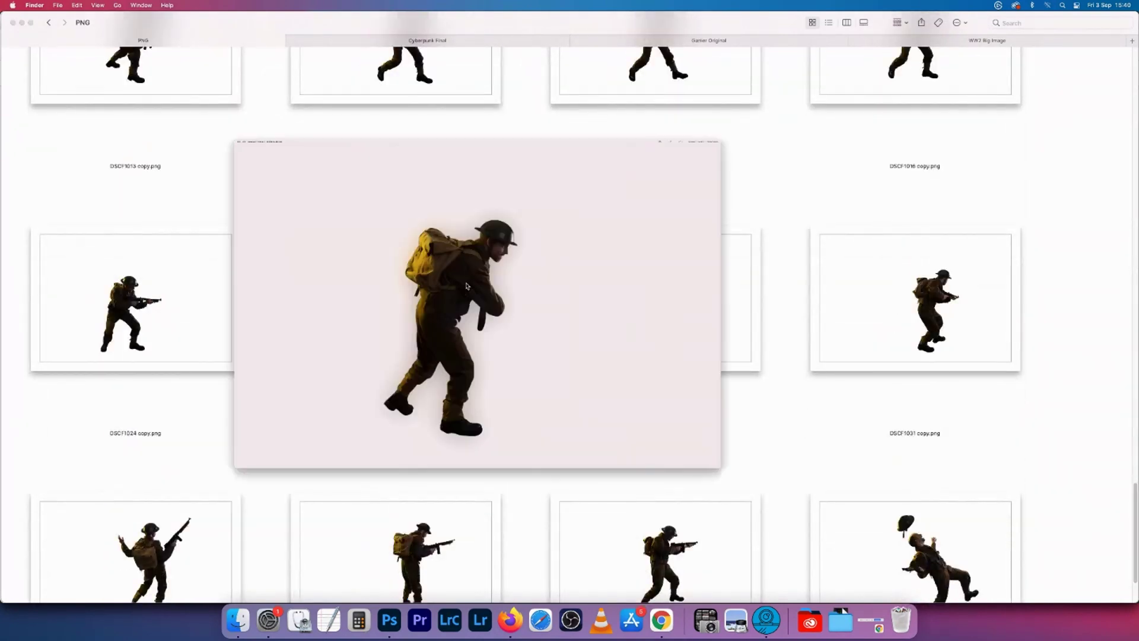
{"action": "key", "text": "space"}
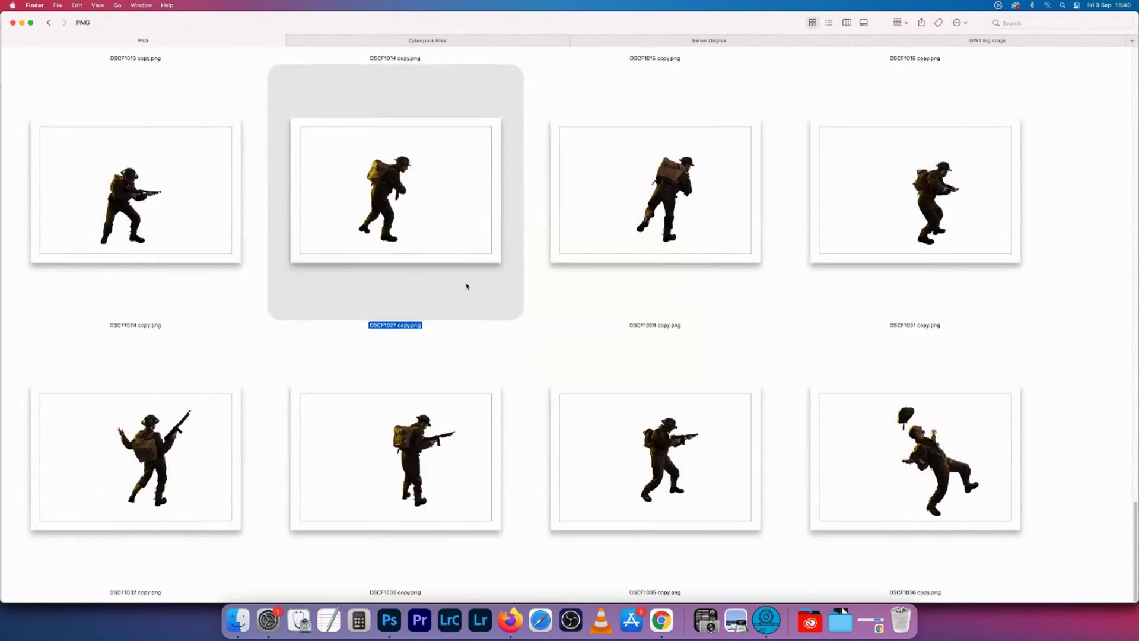
Leave the PNG folder, check the Cyberpunk Final and Gamer Original folders, and show the WW2 Big Image folder
{"action": "left_click", "coordinate": [48, 22]}
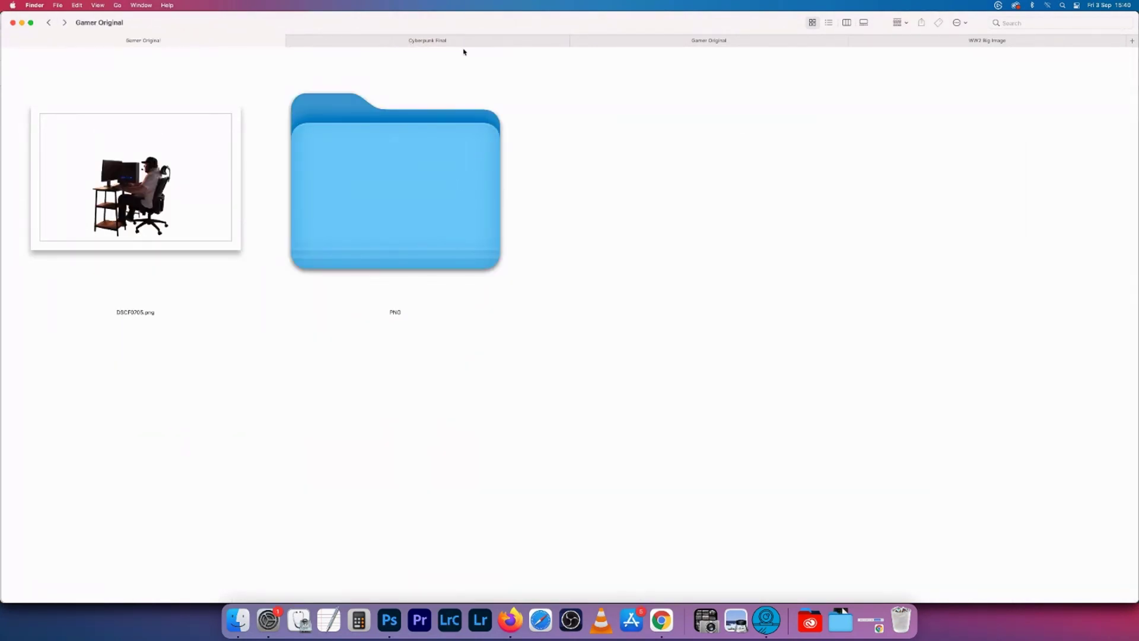
{"action": "left_click", "coordinate": [160, 201]}
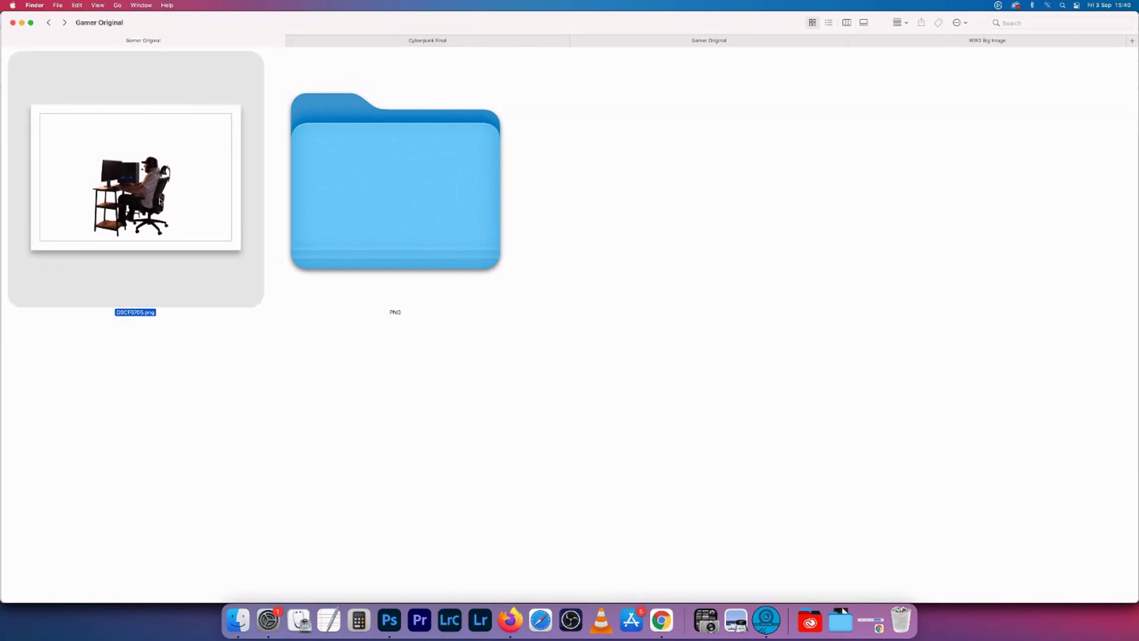
{"action": "left_click", "coordinate": [441, 42]}
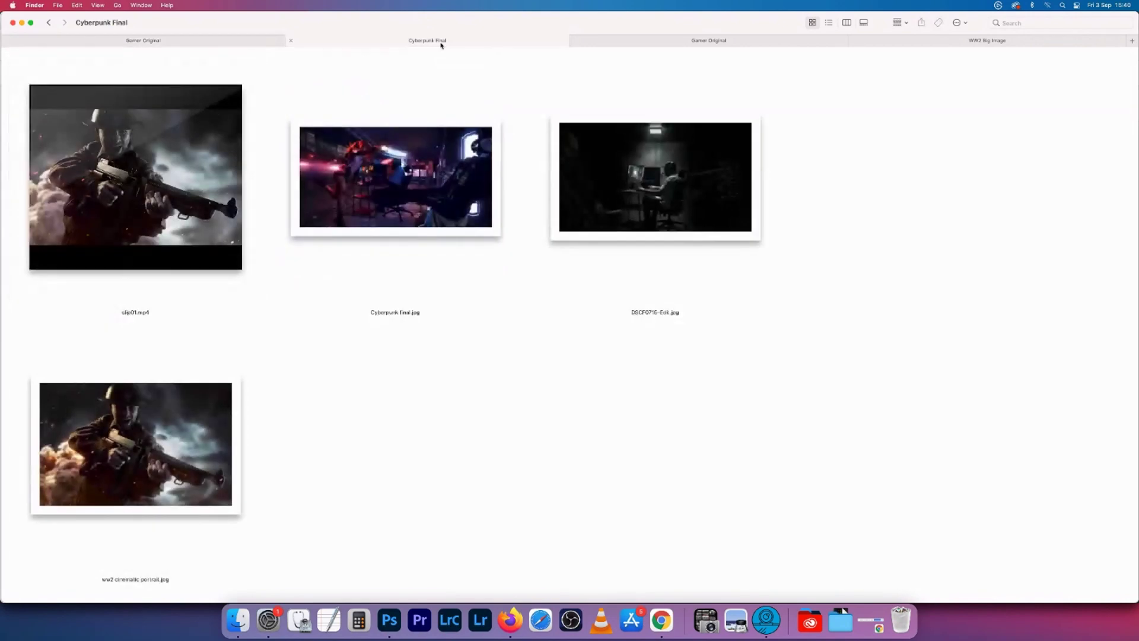
{"action": "left_click", "coordinate": [666, 46]}
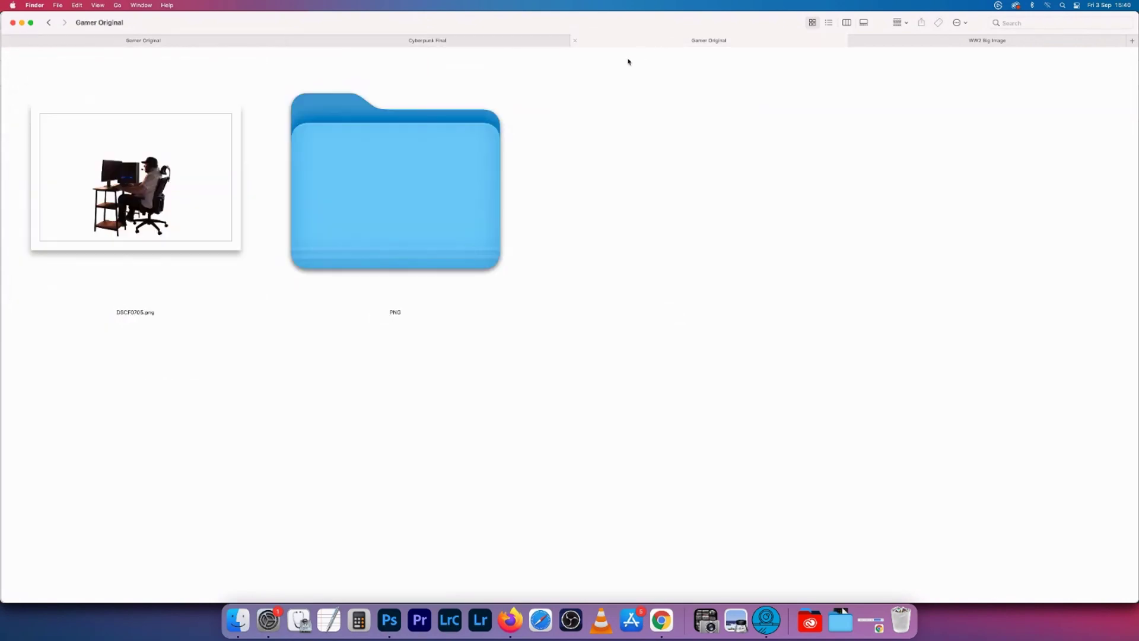
{"action": "left_click", "coordinate": [894, 40]}
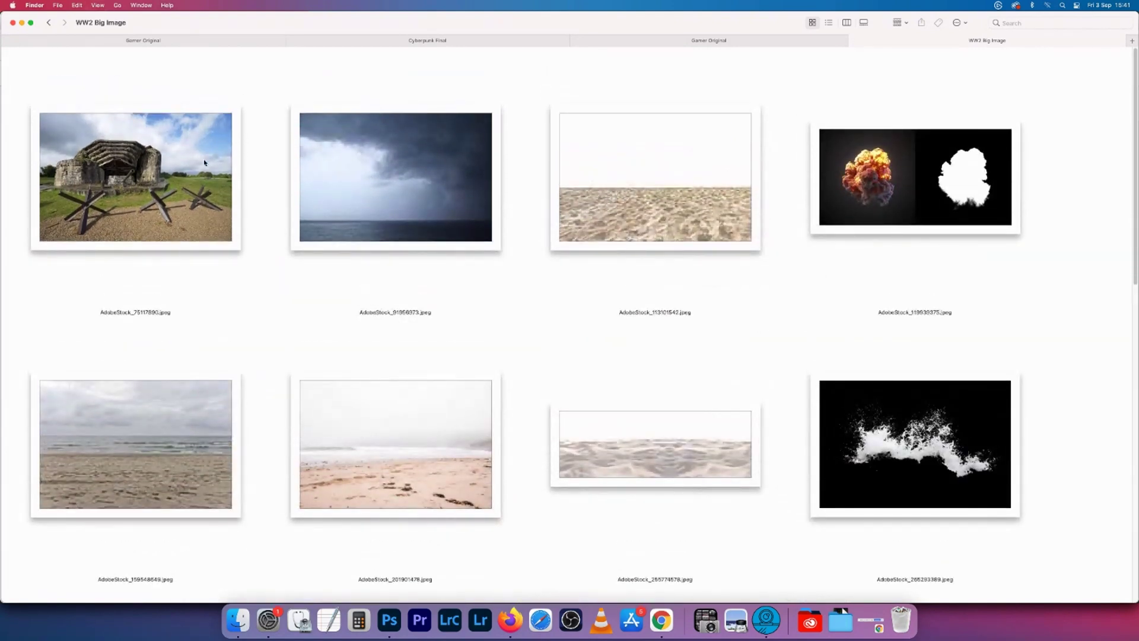
Look through the beach, sky, explosion and aircraft stock images in the WW2 Big Image folder
{"action": "scroll", "coordinate": [990, 236], "scroll_direction": "down", "scroll_amount": 3}
{"action": "scroll", "coordinate": [989, 236], "scroll_direction": "down", "scroll_amount": 4}
{"action": "scroll", "coordinate": [989, 236], "scroll_direction": "up", "scroll_amount": 7}
{"action": "scroll", "coordinate": [989, 236], "scroll_direction": "down", "scroll_amount": 10}
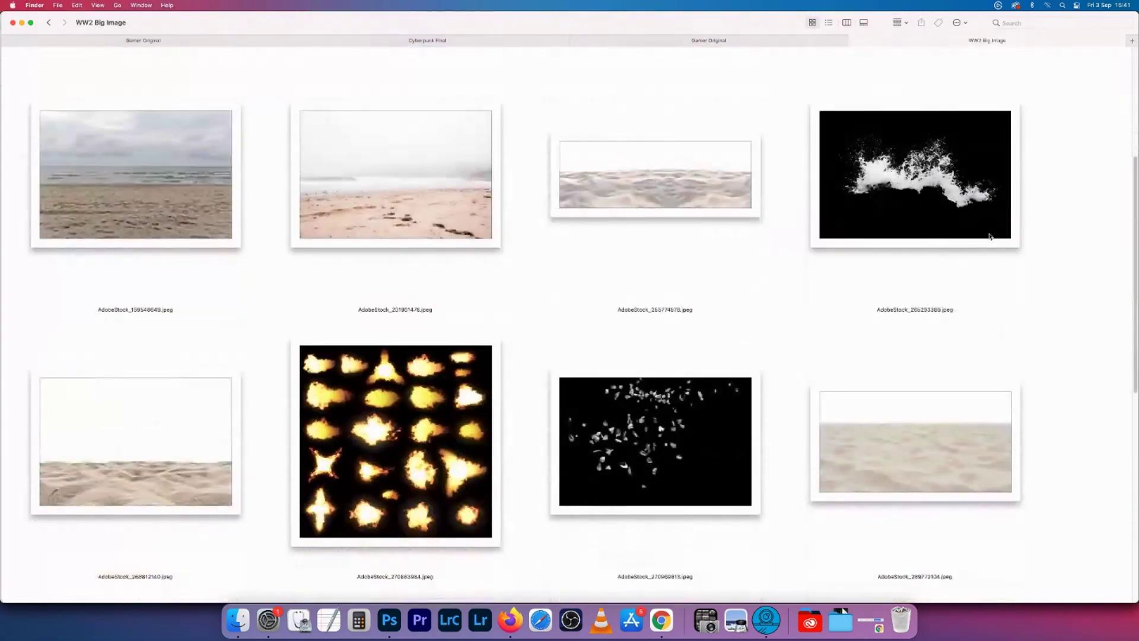
{"action": "scroll", "coordinate": [990, 236], "scroll_direction": "down", "scroll_amount": 7}
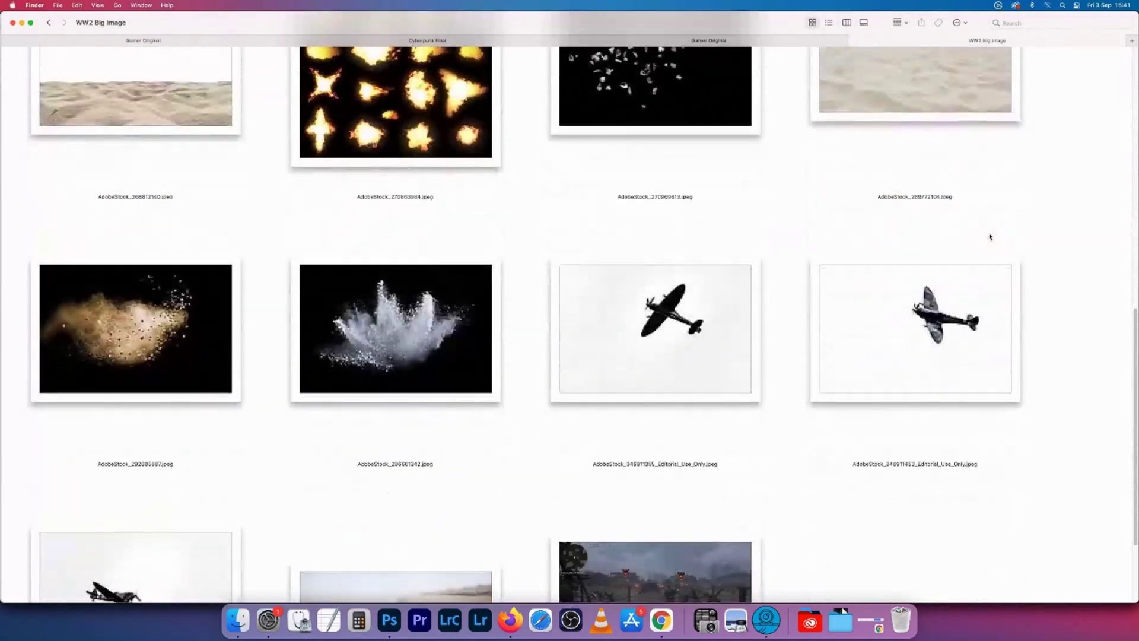
Preview the white powder burst and the first fighter plane among the stock images
{"action": "scroll", "coordinate": [990, 236], "scroll_direction": "down", "scroll_amount": 4}
{"action": "left_click", "coordinate": [421, 186]}
{"action": "key", "text": "space"}
{"action": "key", "text": "space"}
{"action": "scroll", "coordinate": [682, 276], "scroll_direction": "up", "scroll_amount": 2}
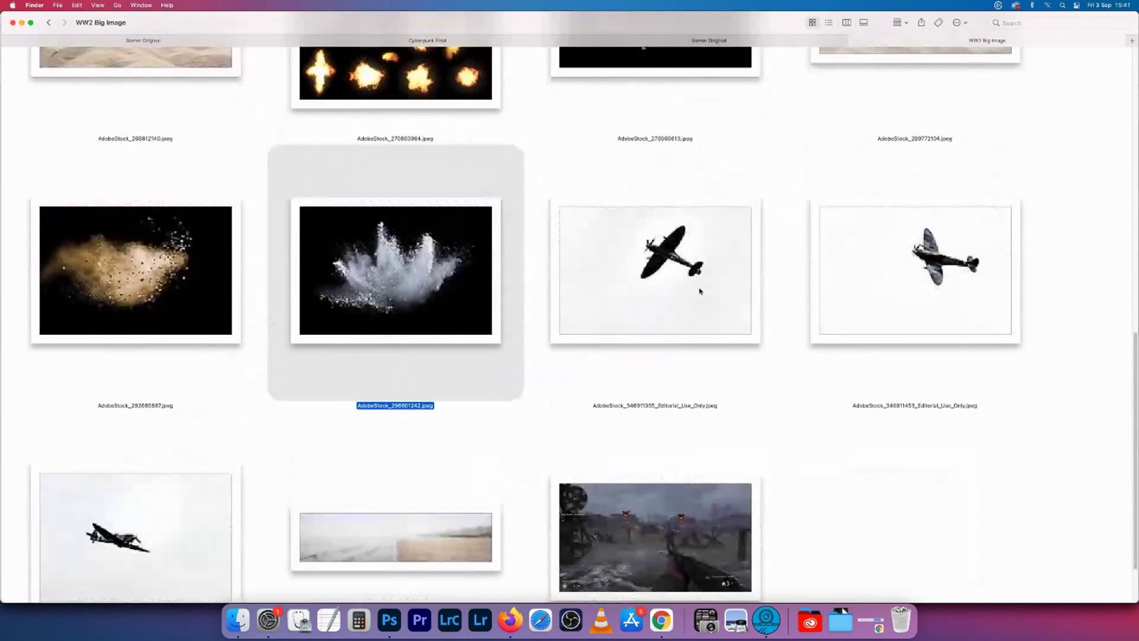
{"action": "left_click", "coordinate": [699, 289]}
{"action": "key", "text": "space"}
{"action": "key", "text": "space"}
Preview the sheet of fiery muzzle flashes and the scattered stone debris on black
{"action": "scroll", "coordinate": [699, 289], "scroll_direction": "up", "scroll_amount": 6}
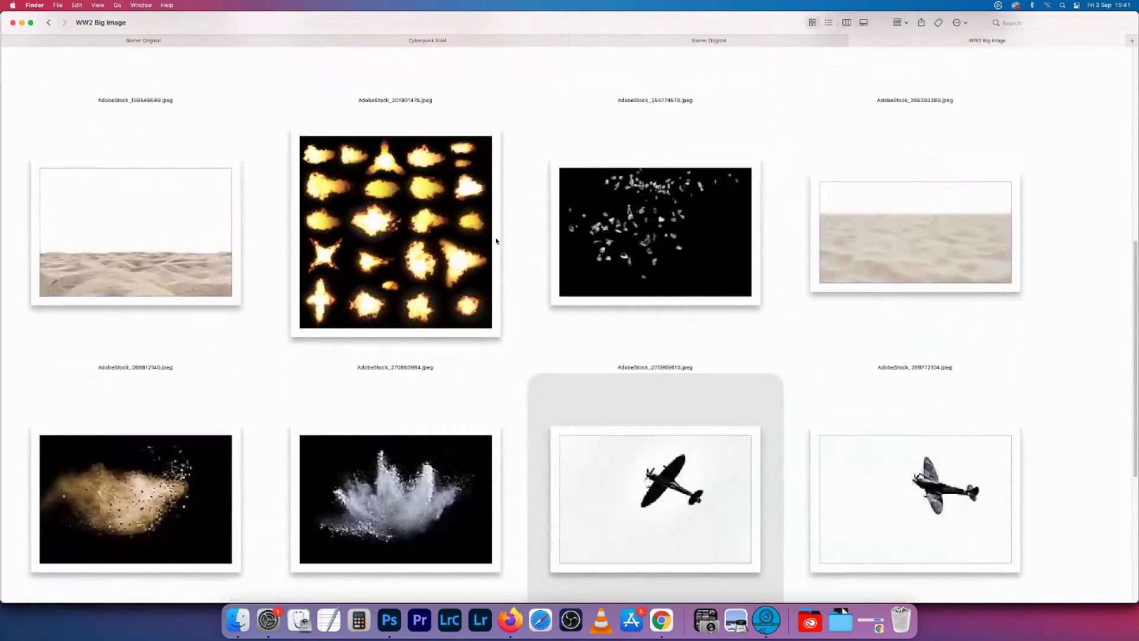
{"action": "left_click", "coordinate": [481, 240]}
{"action": "key", "text": "space"}
{"action": "key", "text": "space"}
{"action": "scroll", "coordinate": [750, 291], "scroll_direction": "up", "scroll_amount": 3}
{"action": "left_click", "coordinate": [750, 291]}
{"action": "key", "text": "space"}
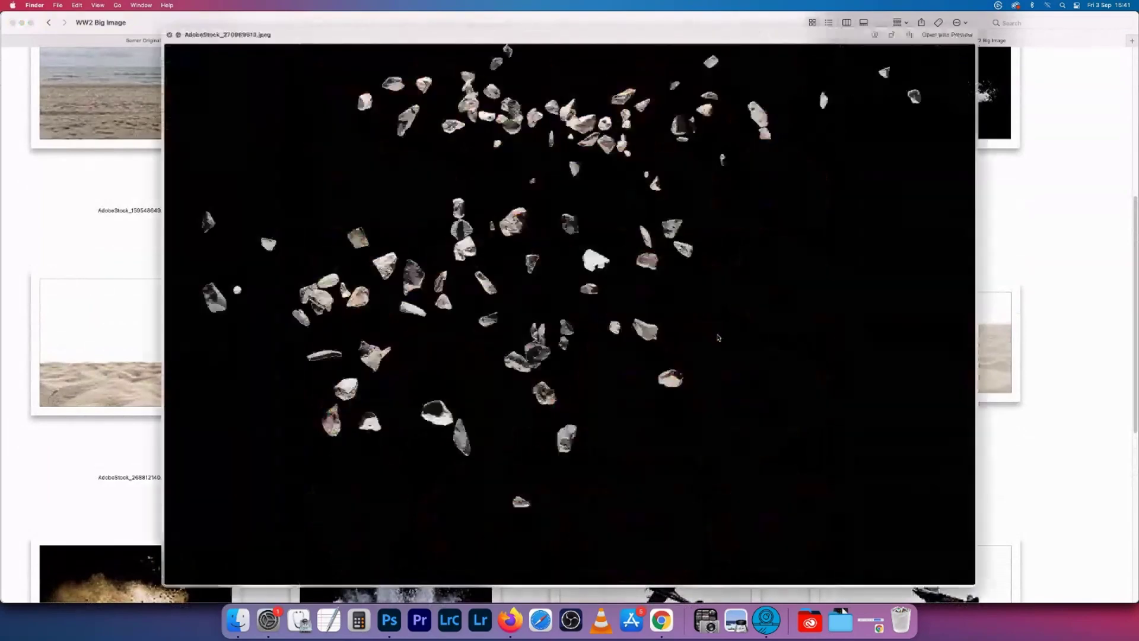
{"action": "key", "text": "space"}
Preview the white splash on a black background, AdobeStock_265293389.jpeg
{"action": "scroll", "coordinate": [832, 299], "scroll_direction": "up", "scroll_amount": 3}
{"action": "left_click", "coordinate": [913, 189]}
{"action": "key", "text": "space"}
{"action": "key", "text": "space"}
Preview the bunker photo with anti-tank obstacles, AdobeStock_75117890.jpeg, and look at the folder's last images
{"action": "scroll", "coordinate": [634, 269], "scroll_direction": "up", "scroll_amount": 3}
{"action": "scroll", "coordinate": [634, 270], "scroll_direction": "up", "scroll_amount": 3}
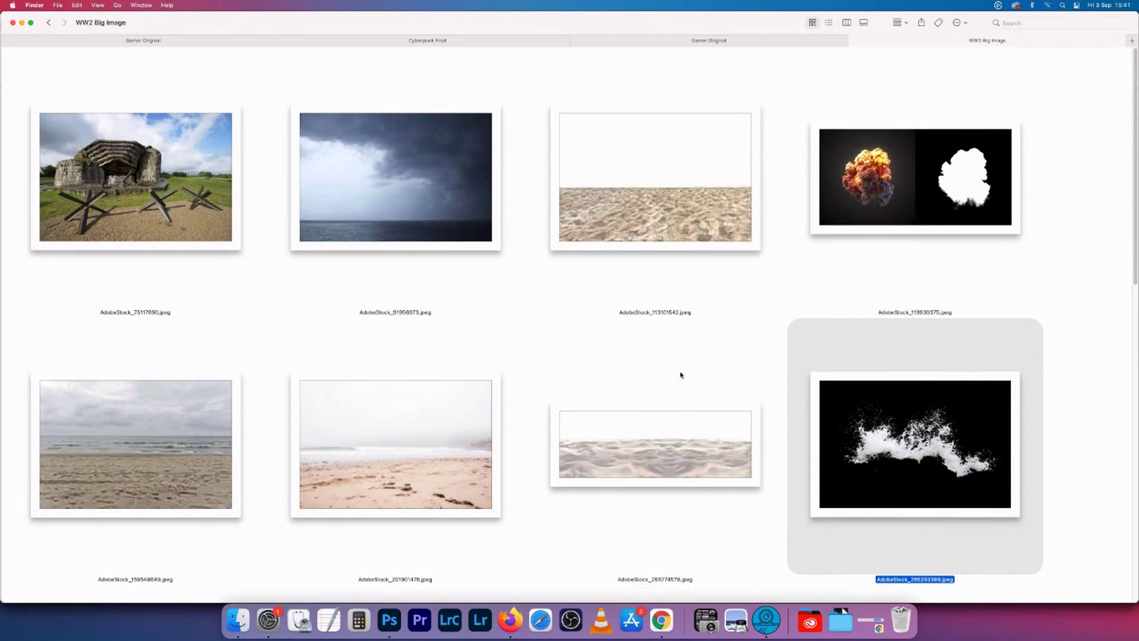
{"action": "left_click", "coordinate": [239, 218]}
{"action": "key", "text": "space"}
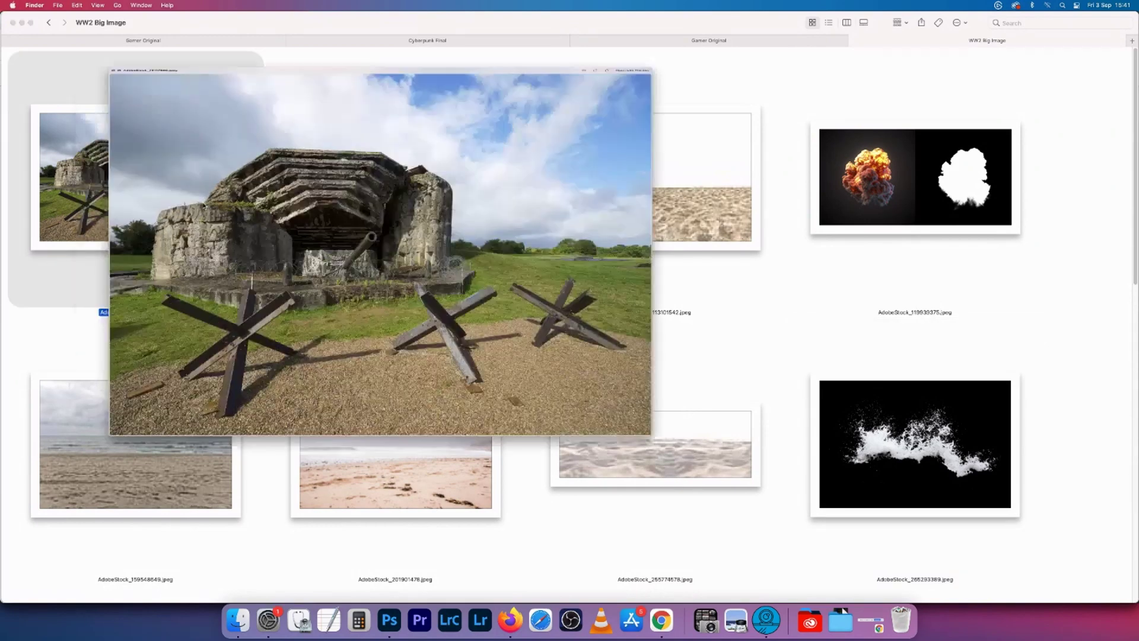
{"action": "key", "text": "space"}
{"action": "key", "text": "space"}
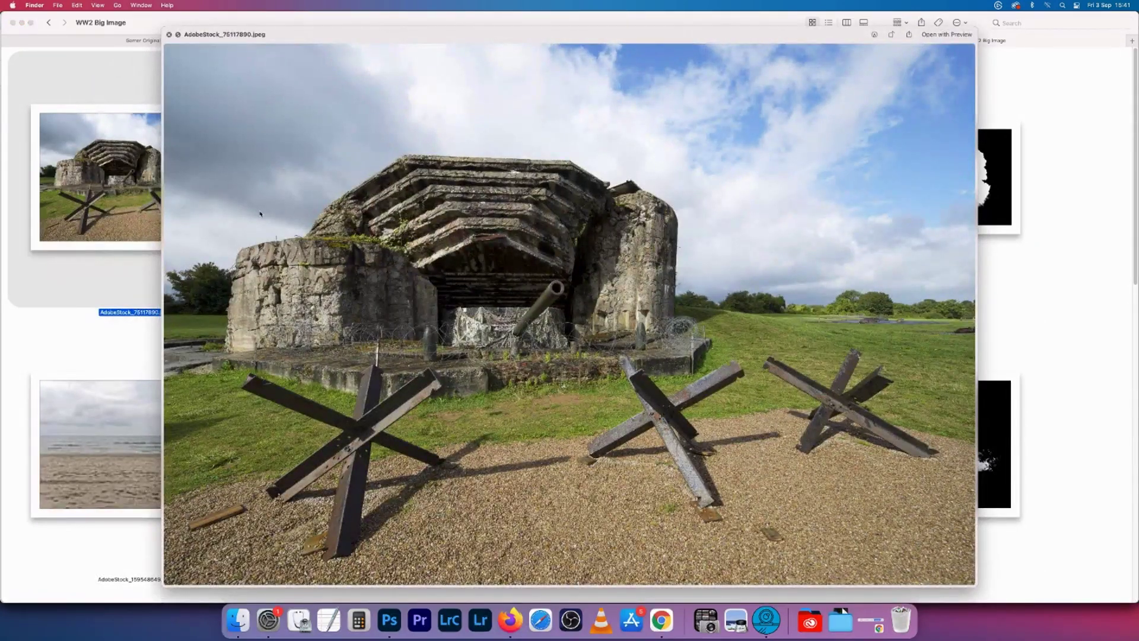
{"action": "key", "text": "space"}
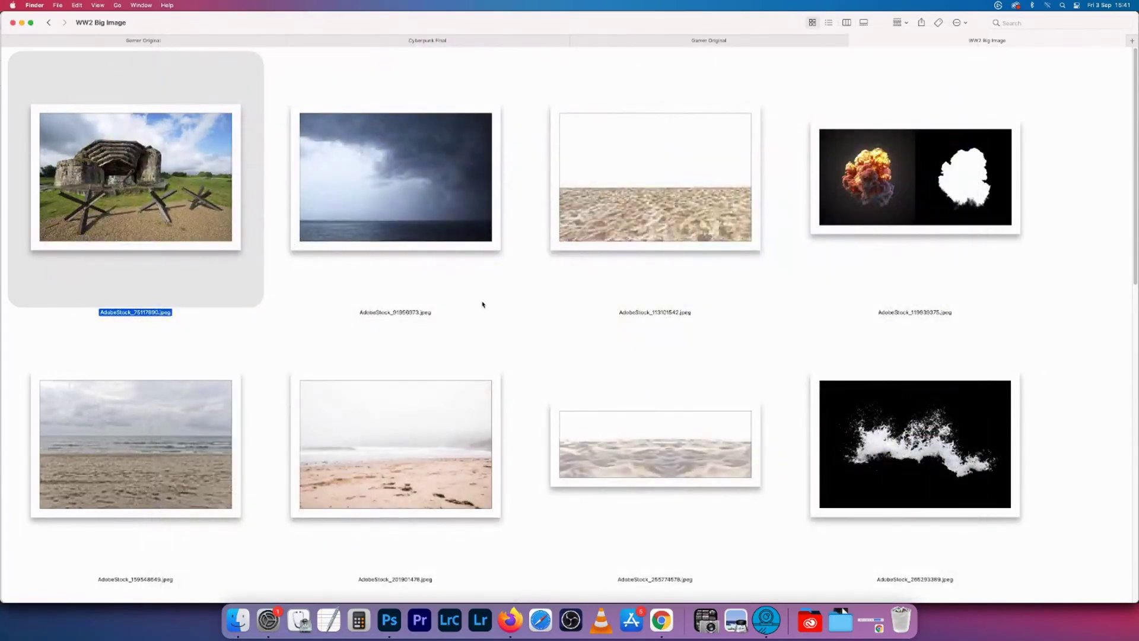
{"action": "scroll", "coordinate": [483, 304], "scroll_direction": "down", "scroll_amount": 15}
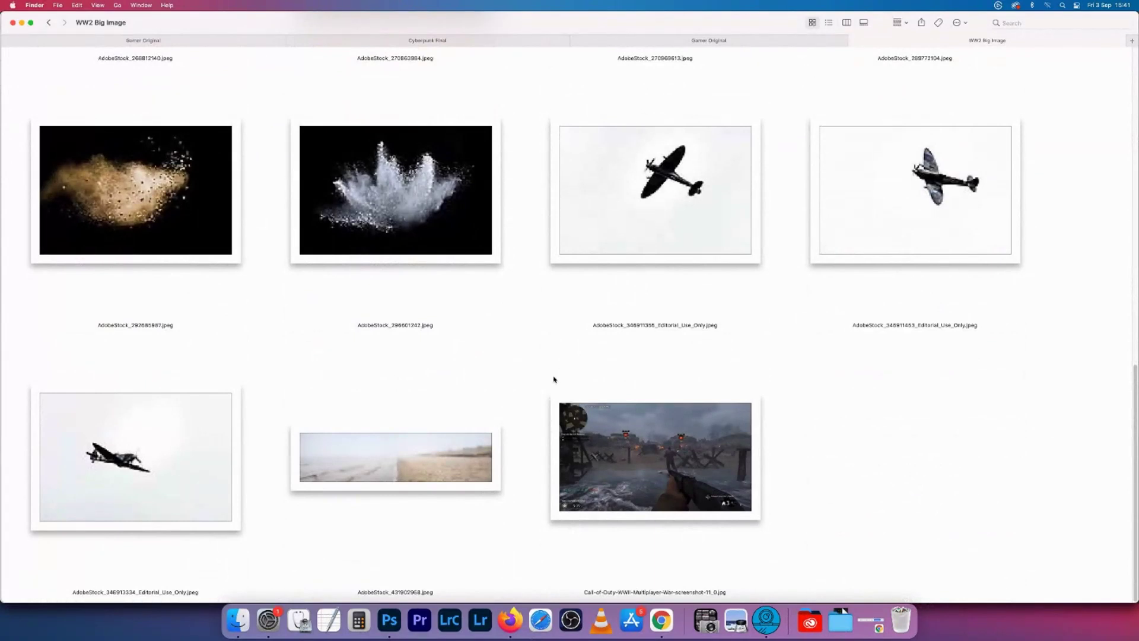
Preview the beach-landing game screenshot, Call-of-Duty-WWII-Multiplayer-War-screenshot-11_0.jpg, and return to the first stock images in the folder
{"action": "left_click", "coordinate": [606, 425]}
{"action": "key", "text": "space"}
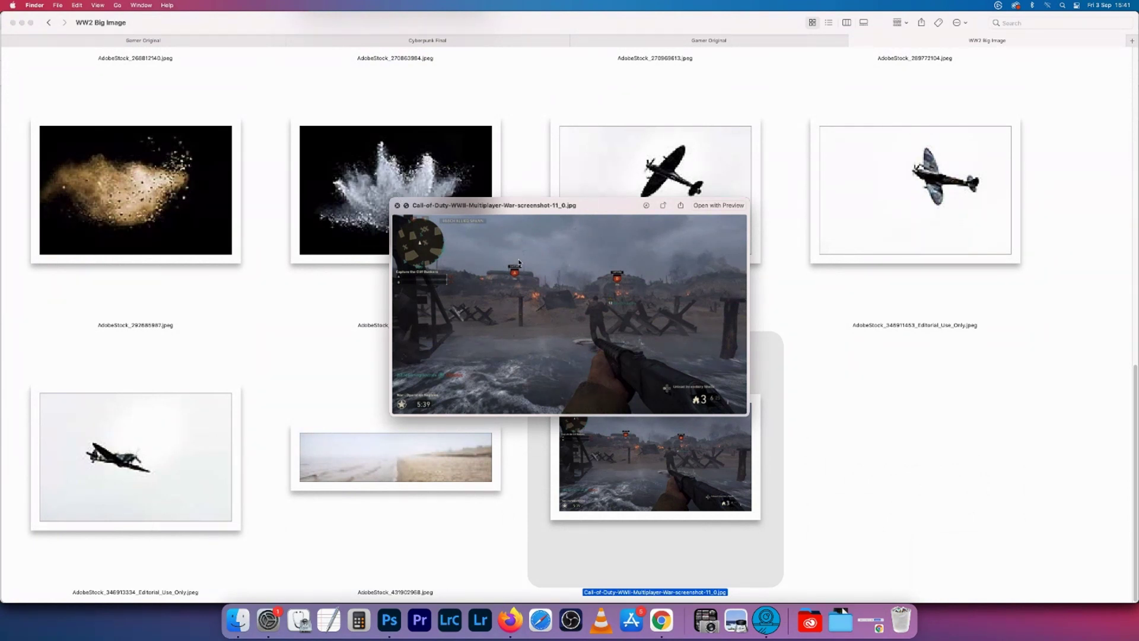
{"action": "key", "text": "space"}
{"action": "scroll", "coordinate": [528, 265], "scroll_direction": "up", "scroll_amount": 15}
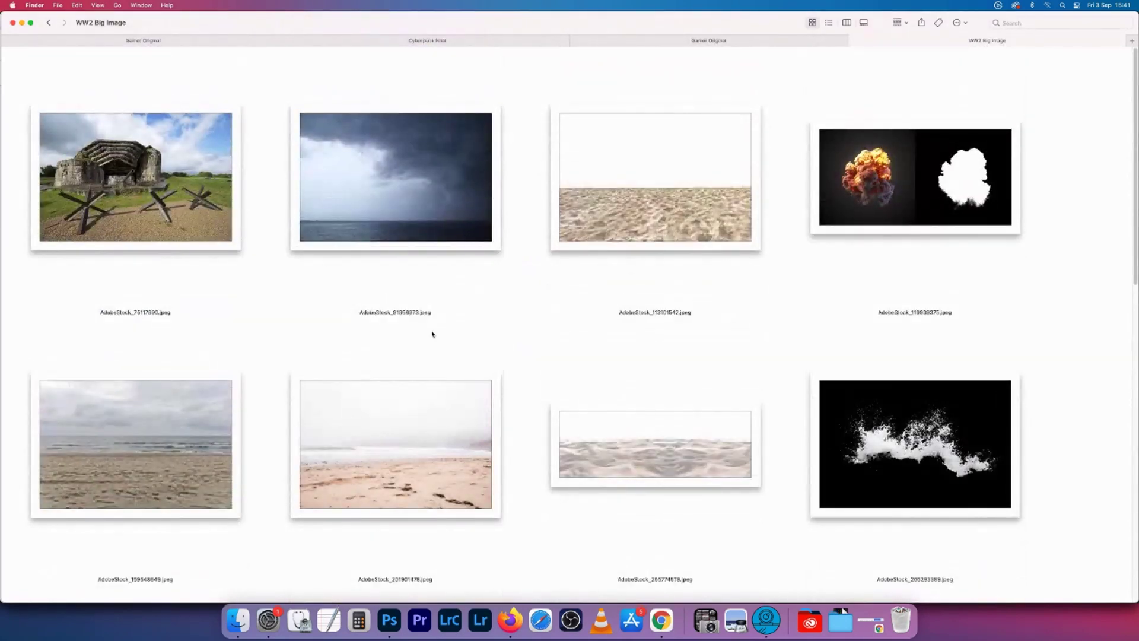
{"action": "left_click", "coordinate": [432, 334]}
Switch to the layered WW2 composite in Photoshop and show the stormy sea sky with its Hue/Saturation and Curves adjustments
{"action": "key", "text": "super+Tab"}
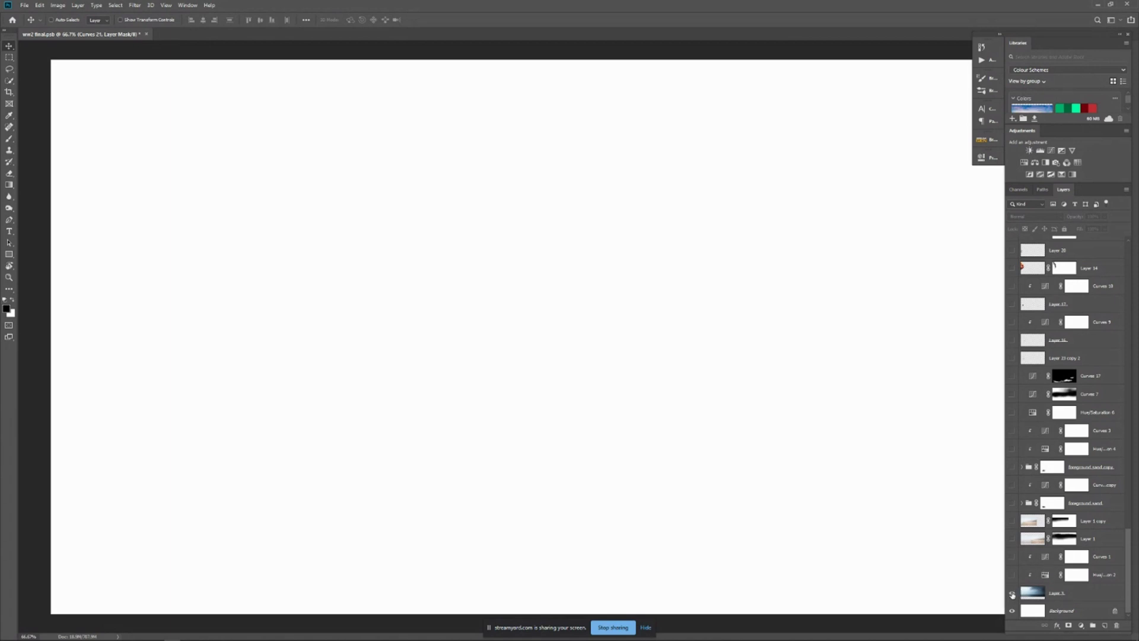
{"action": "left_click", "coordinate": [1012, 593]}
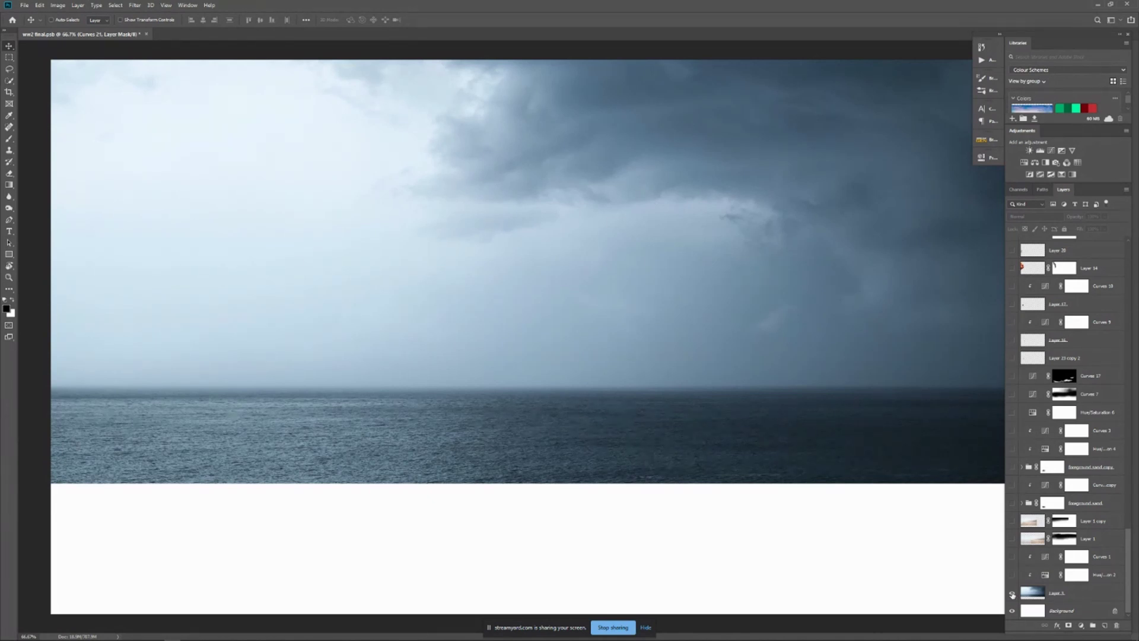
{"action": "left_click", "coordinate": [1012, 575]}
{"action": "left_click", "coordinate": [1012, 556]}
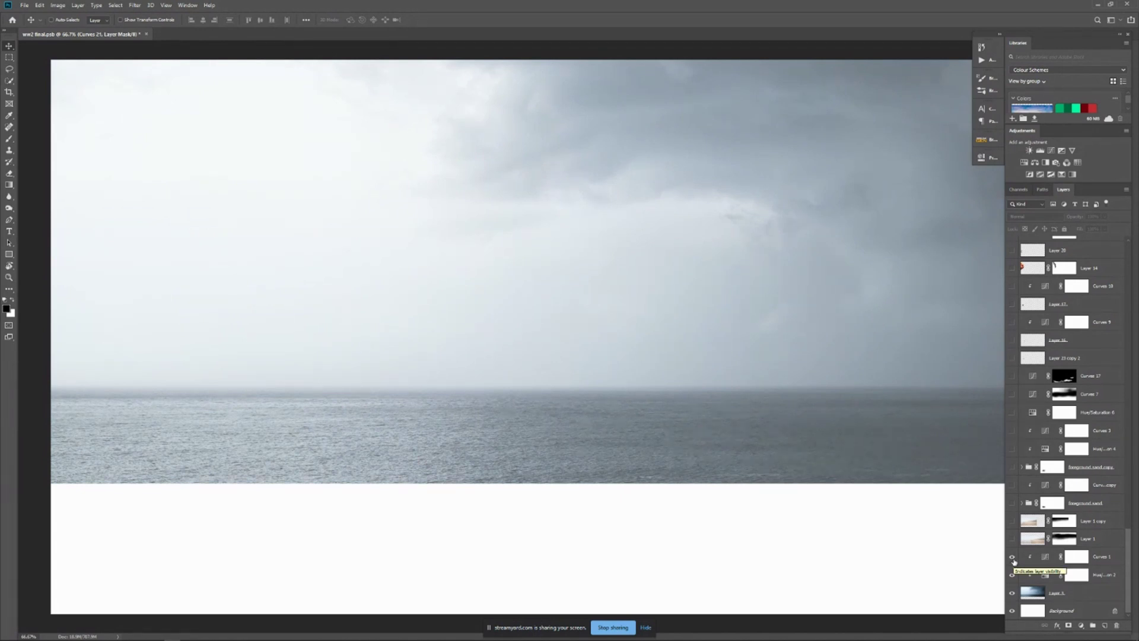
Show the beach photo on Layer 1 and its overlapping duplicate, Layer 1 copy
{"action": "left_click", "coordinate": [1012, 539]}
{"action": "left_click", "coordinate": [1013, 540]}
{"action": "left_click", "coordinate": [1012, 540]}
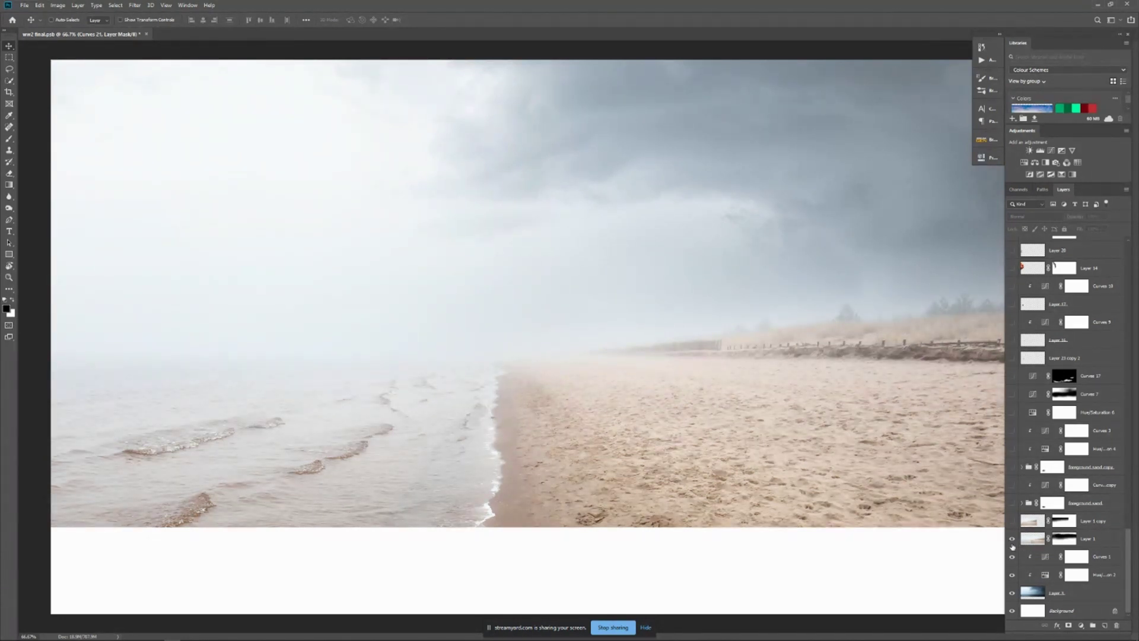
{"action": "left_click", "coordinate": [1012, 522]}
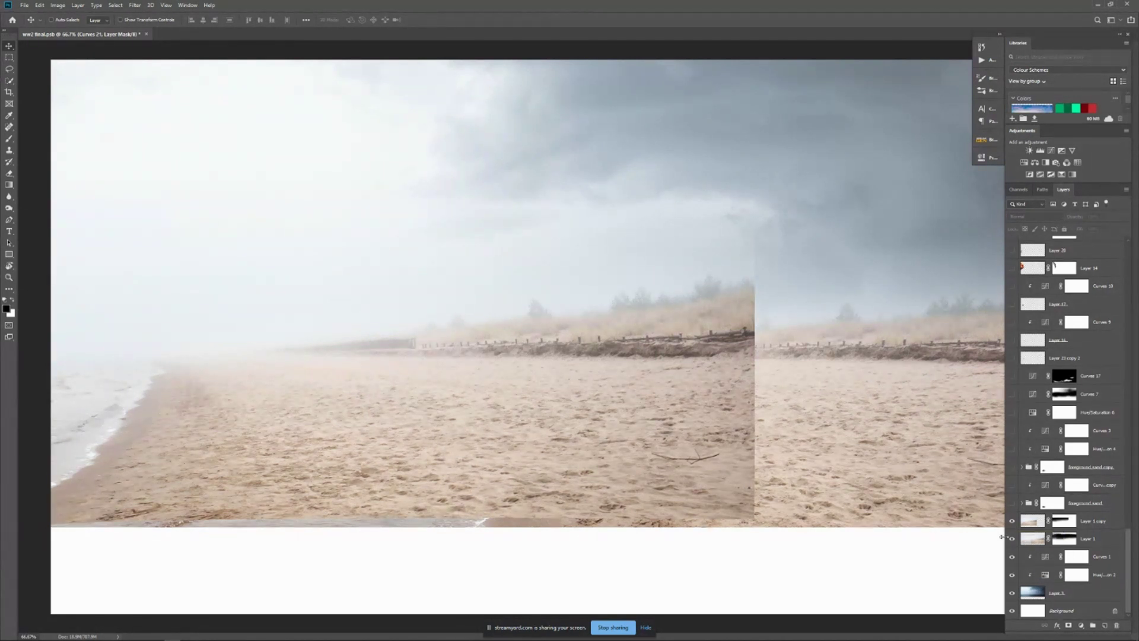
Show the foreground sand group and its copy together with their clipped Hue/Saturation and Curves adjustments
{"action": "left_click", "coordinate": [1011, 503]}
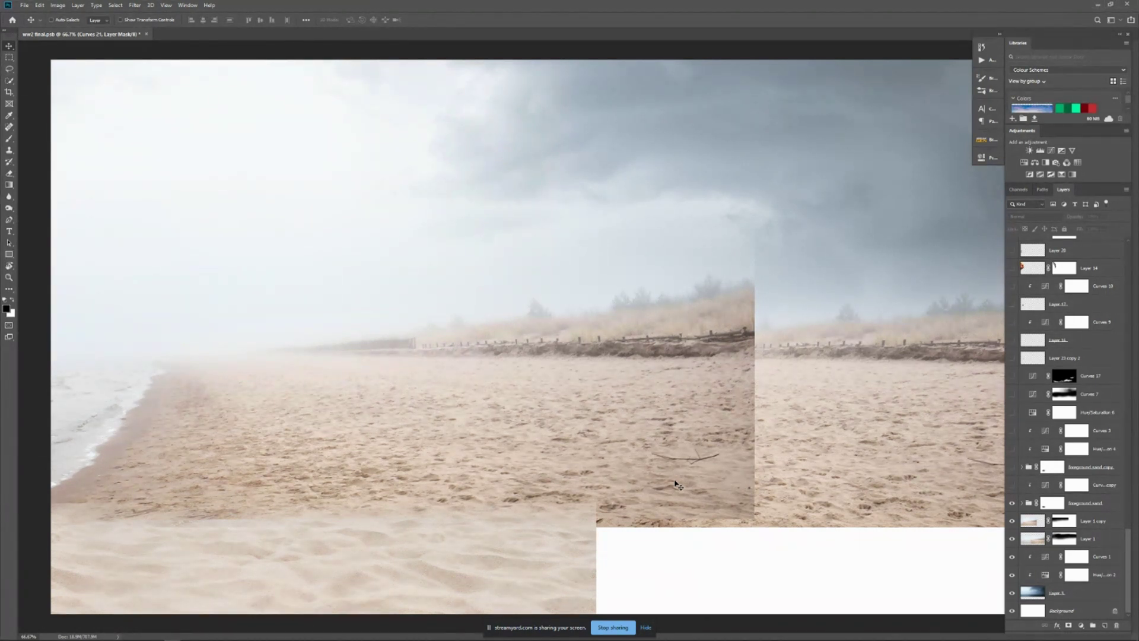
{"action": "left_click", "coordinate": [1012, 485]}
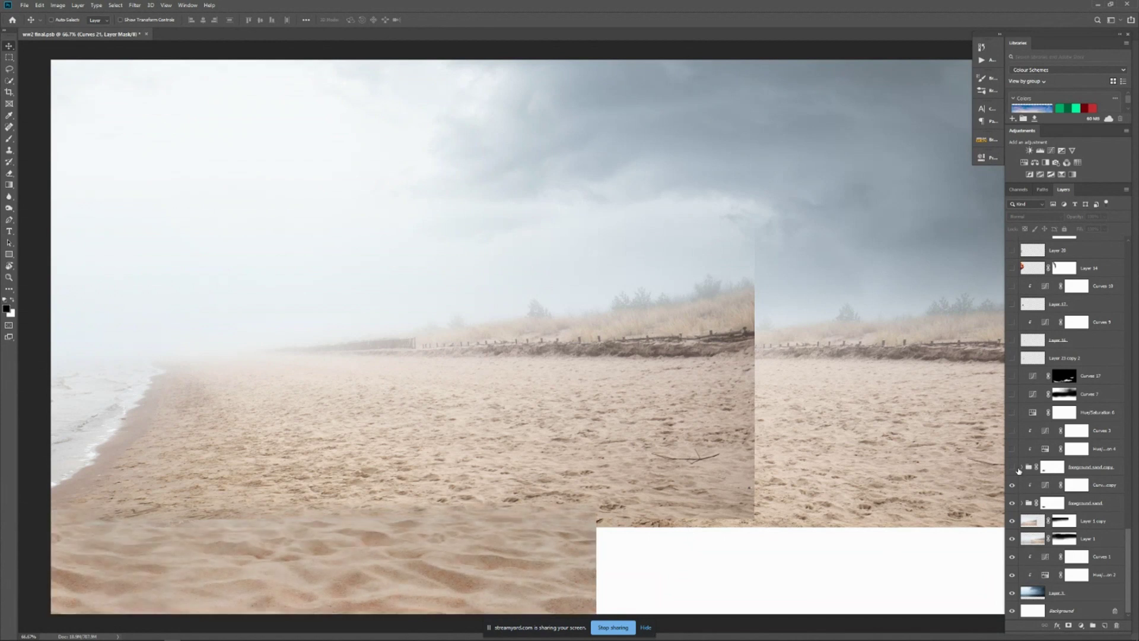
{"action": "left_click", "coordinate": [1013, 468]}
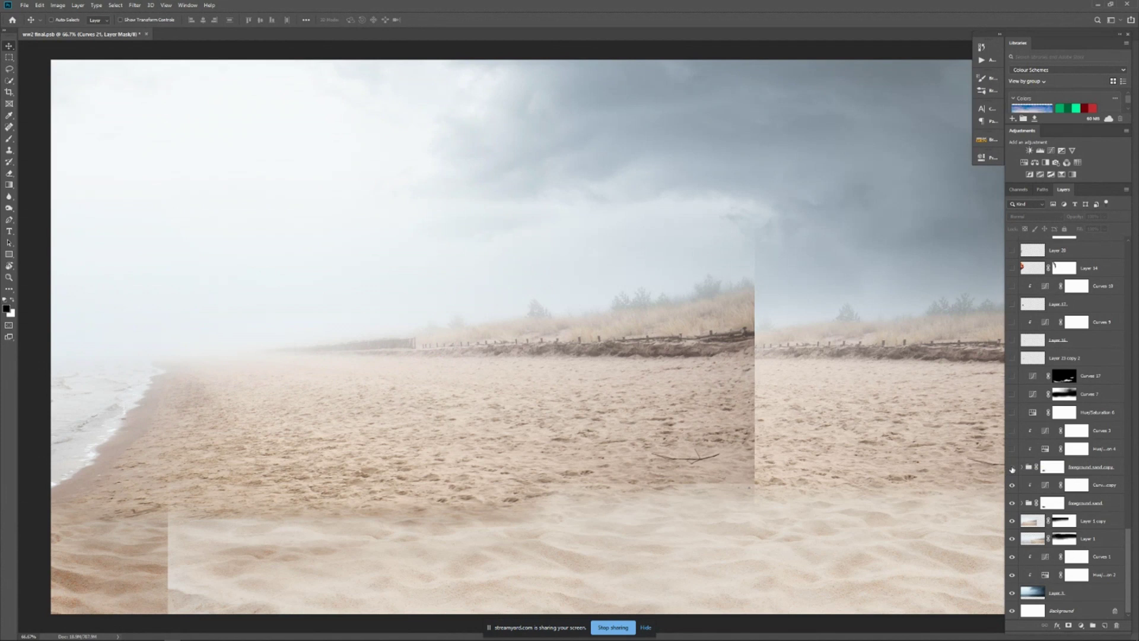
{"action": "left_click", "coordinate": [1012, 467]}
{"action": "left_click", "coordinate": [1012, 493]}
{"action": "left_click", "coordinate": [1012, 492]}
{"action": "left_click", "coordinate": [1012, 492]}
{"action": "left_click", "coordinate": [1012, 493]}
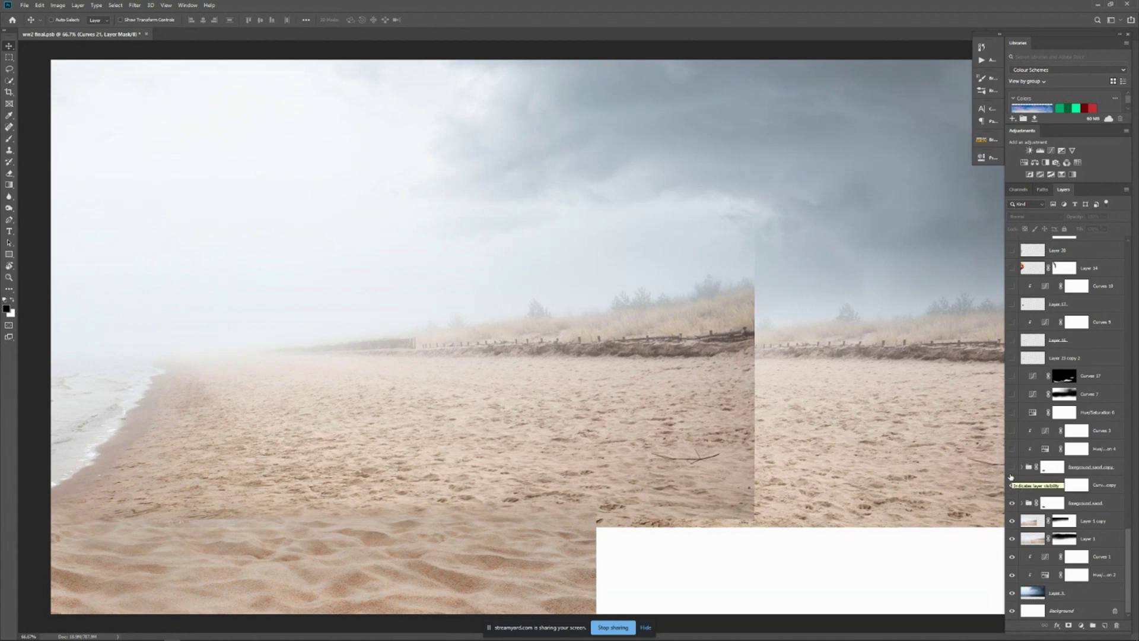
{"action": "left_click_drag", "start_coordinate": [1012, 482], "coordinate": [1012, 470]}
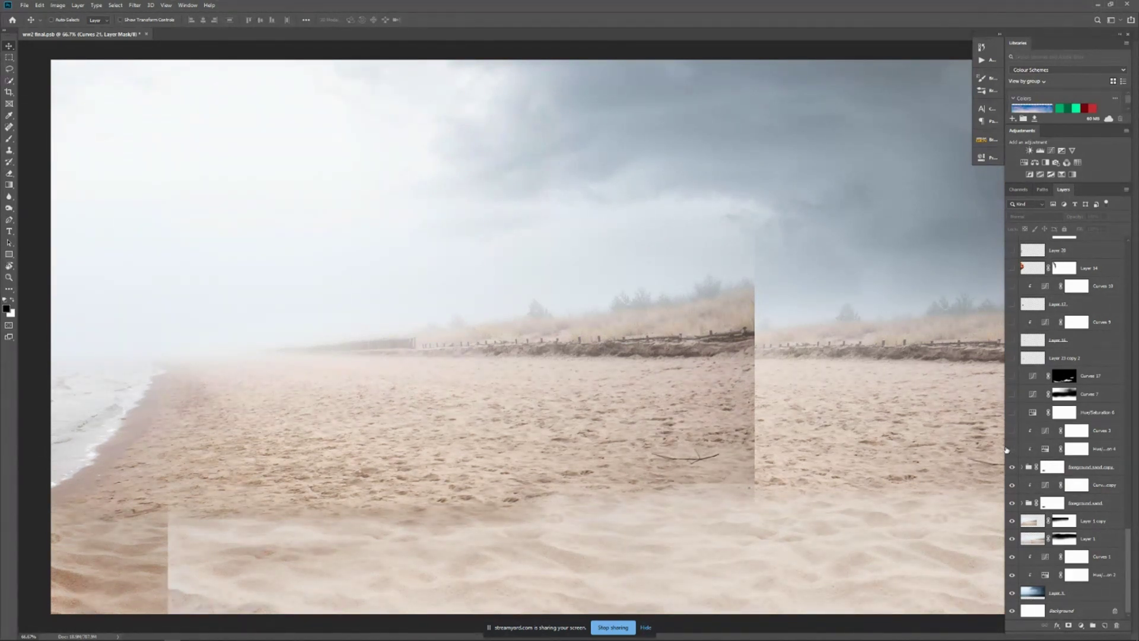
{"action": "left_click", "coordinate": [1012, 449]}
{"action": "left_click", "coordinate": [1012, 431]}
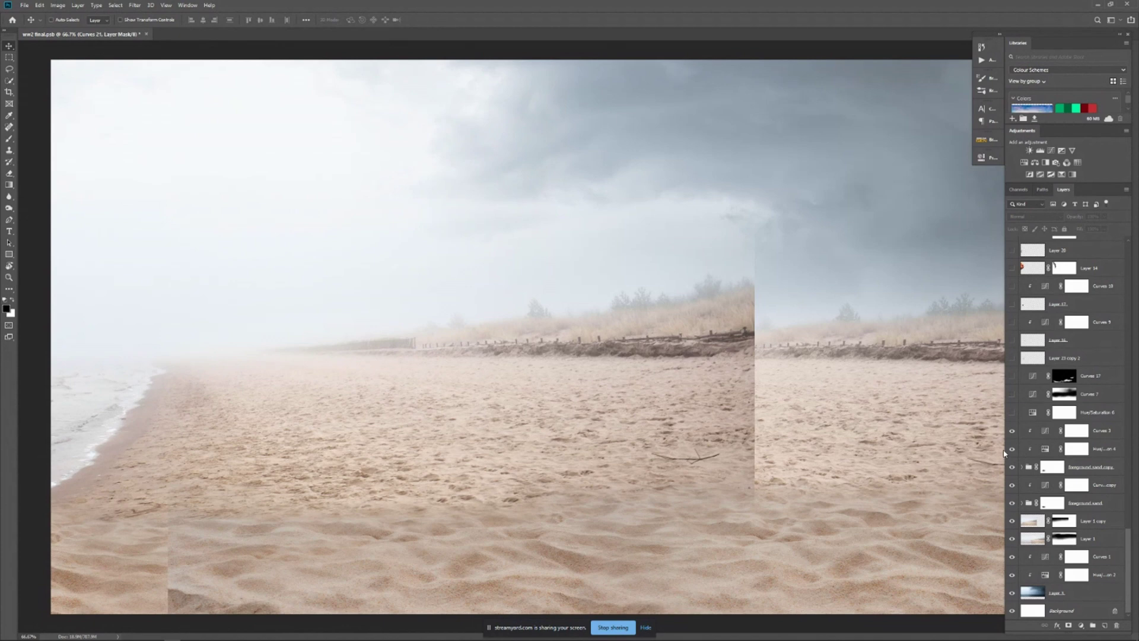
Show the overall Hue/Saturation layer and the masked Curves 7 and Curves 17 layers that darken the beach and sky
{"action": "left_click", "coordinate": [1012, 412]}
{"action": "left_click", "coordinate": [1013, 396]}
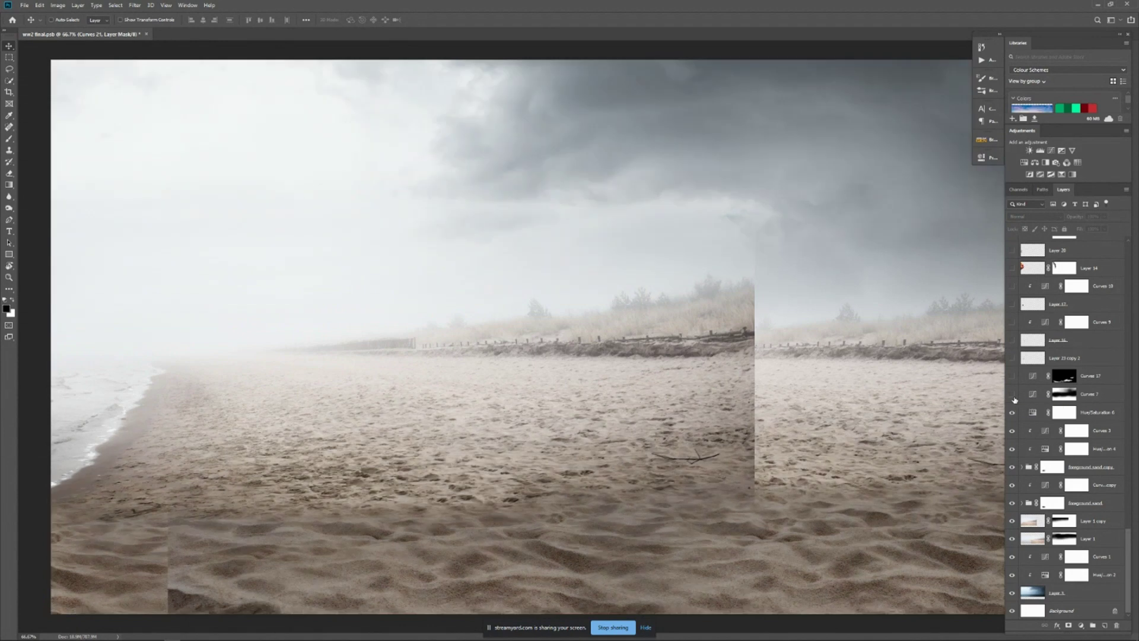
{"action": "left_click", "coordinate": [1012, 395]}
{"action": "left_click", "coordinate": [1013, 398]}
{"action": "left_click", "coordinate": [1013, 396]}
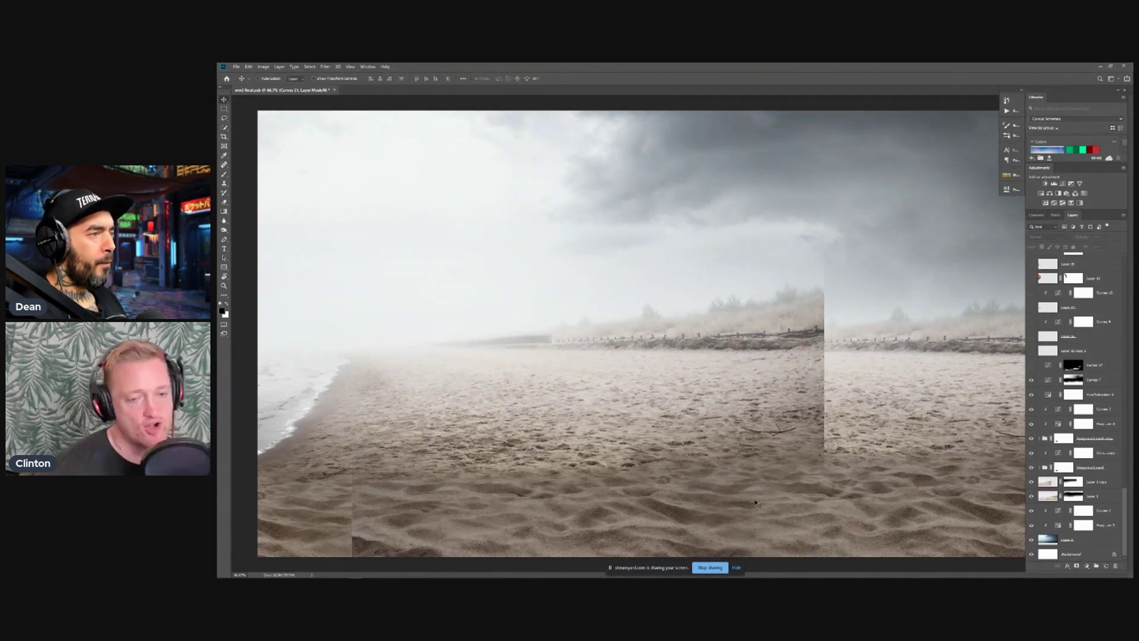
{"action": "left_click", "coordinate": [1031, 366]}
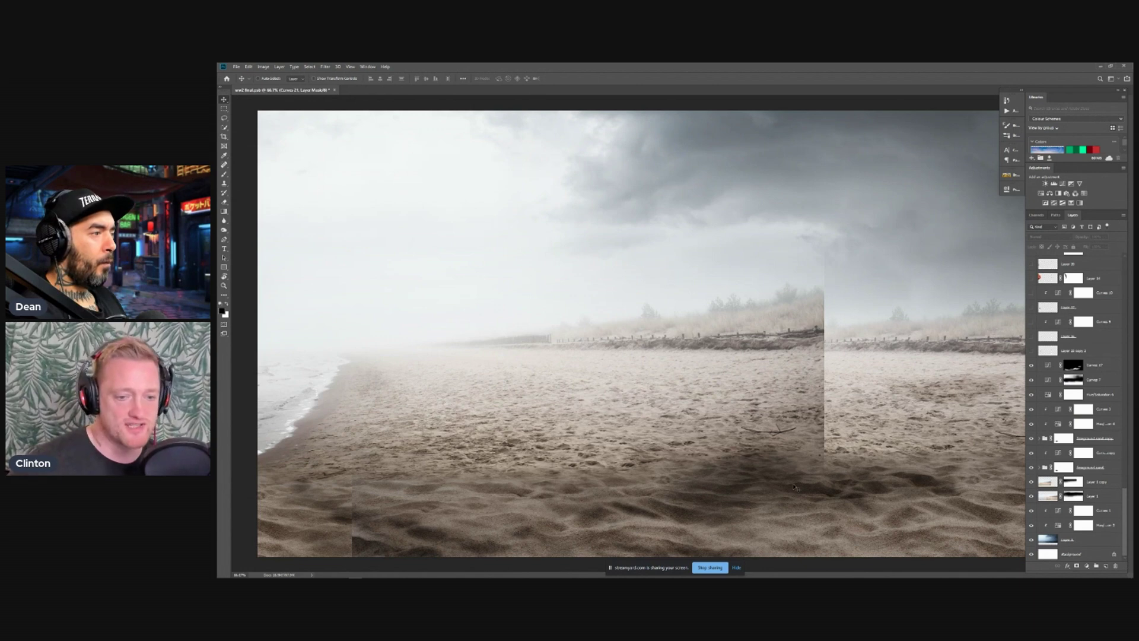
Show the sand burst at the shoreline and the two running soldiers with their clipped Curves 9 and Curves 10 adjustments
{"action": "scroll", "coordinate": [1038, 379], "scroll_direction": "up", "scroll_amount": 1}
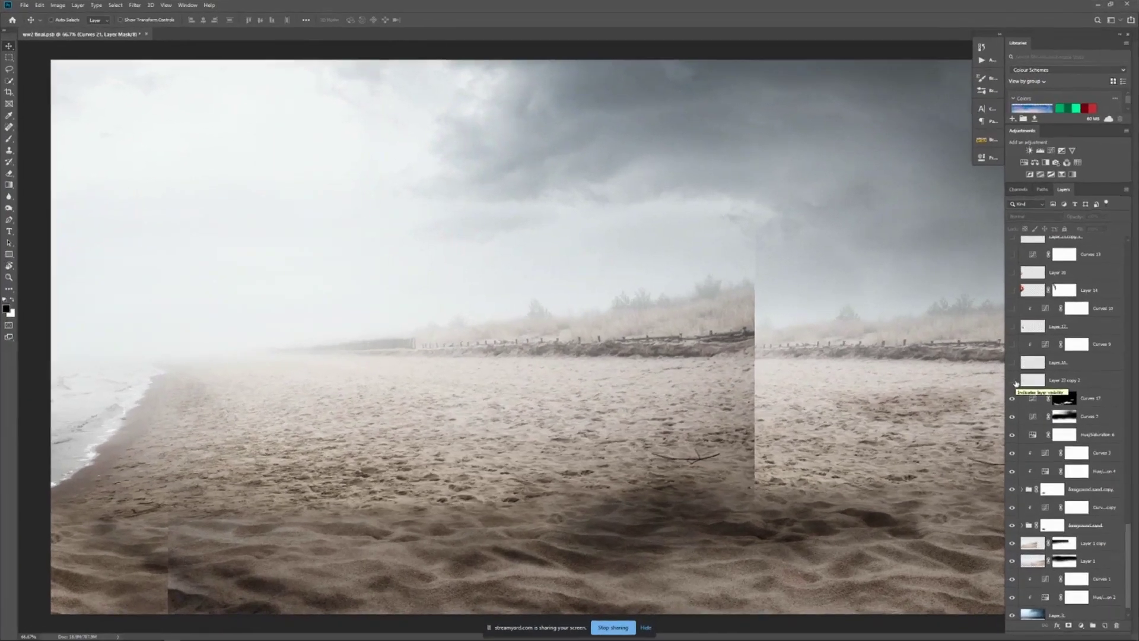
{"action": "left_click", "coordinate": [1031, 368]}
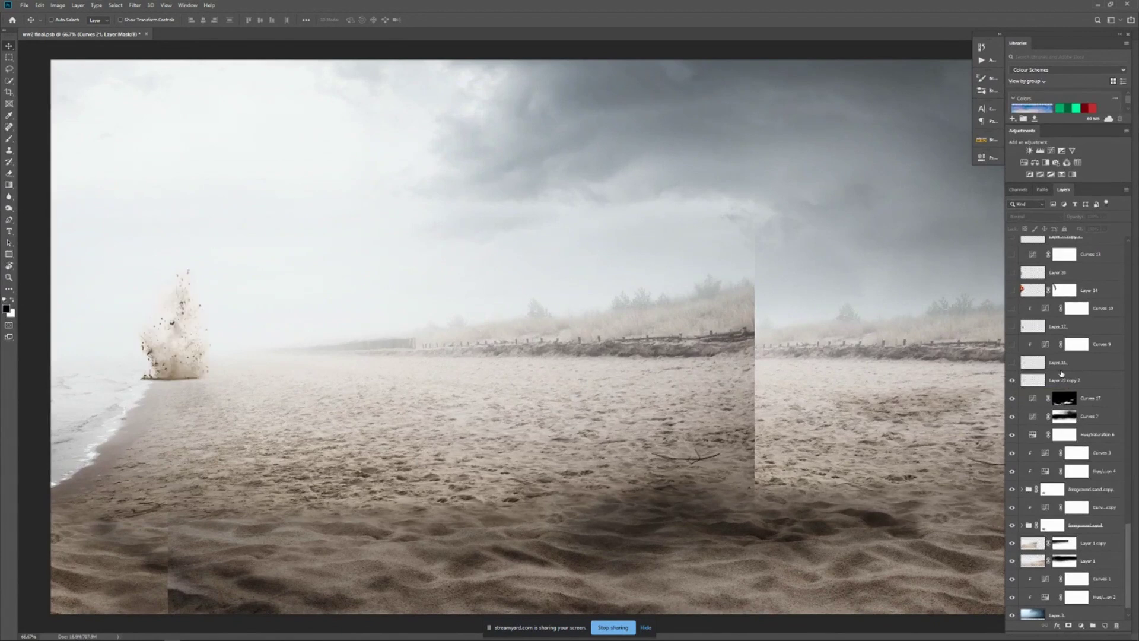
{"action": "scroll", "coordinate": [1016, 382], "scroll_direction": "up", "scroll_amount": 4}
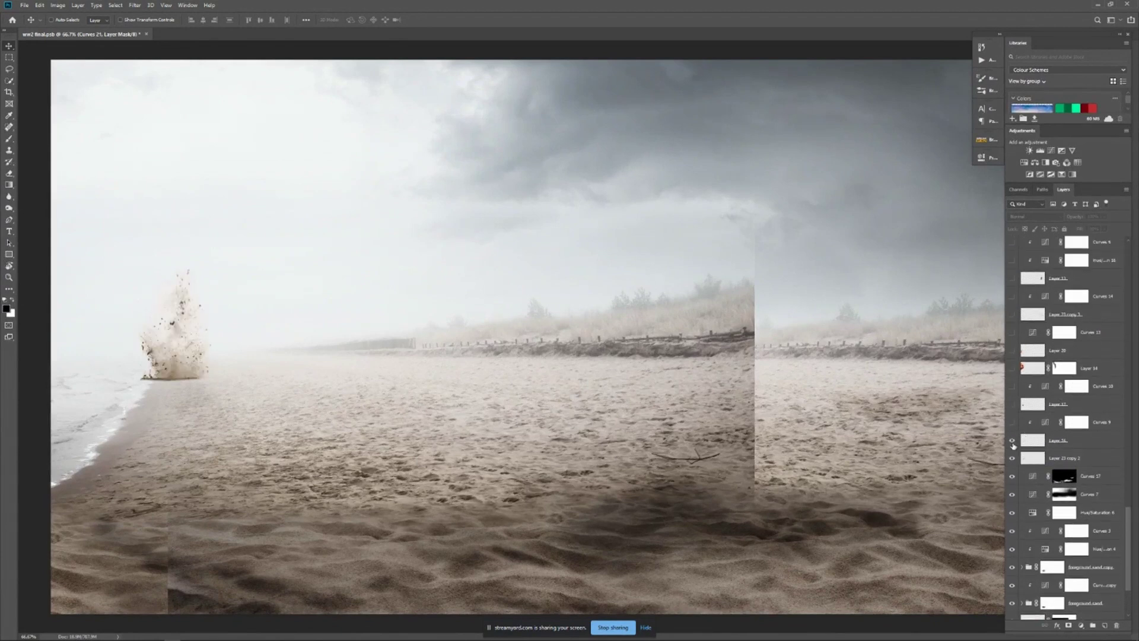
{"action": "scroll", "coordinate": [1013, 443], "scroll_direction": "up", "scroll_amount": 2}
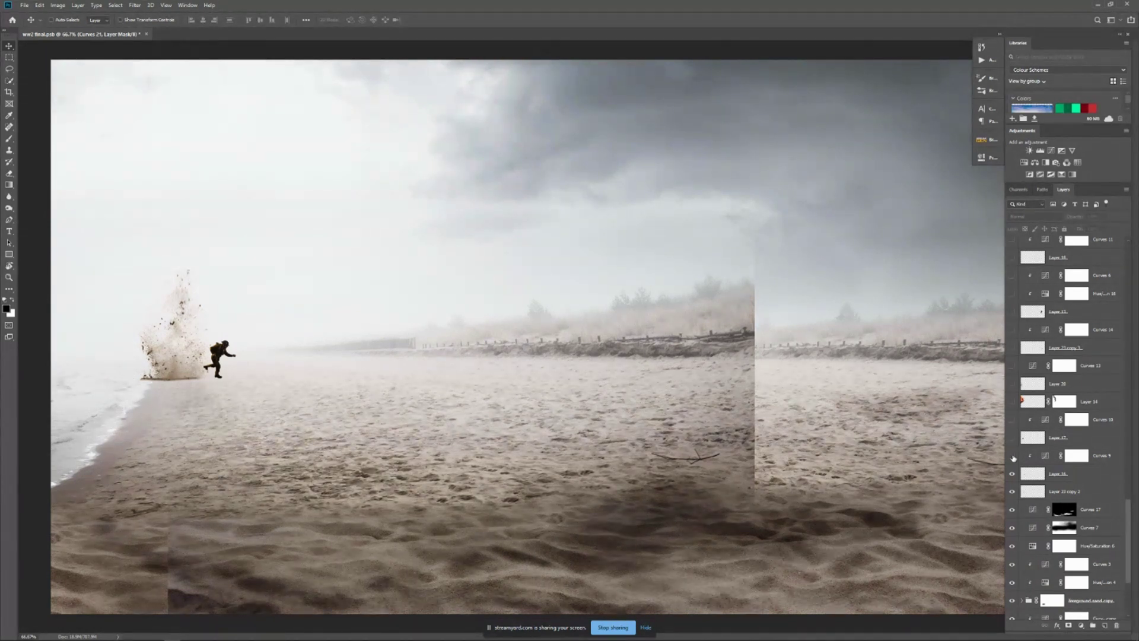
{"action": "left_click", "coordinate": [1013, 456]}
{"action": "left_click", "coordinate": [1013, 456]}
{"action": "left_click", "coordinate": [1013, 456]}
{"action": "left_click", "coordinate": [1013, 456]}
{"action": "left_click", "coordinate": [1012, 457]}
{"action": "left_click", "coordinate": [1012, 437]}
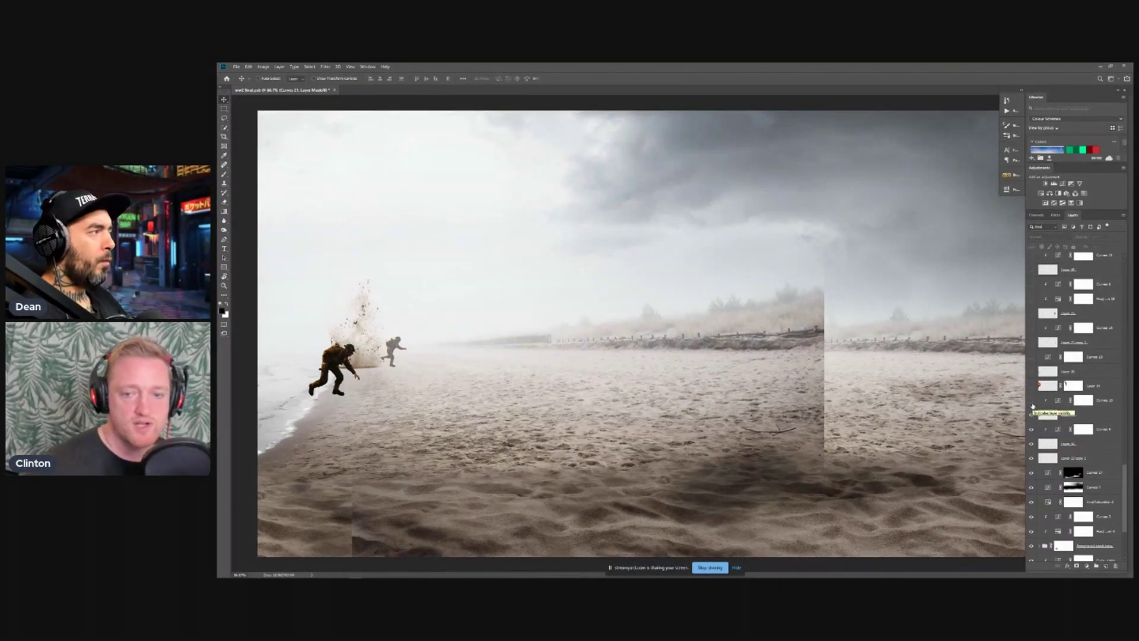
{"action": "left_click", "coordinate": [1032, 402]}
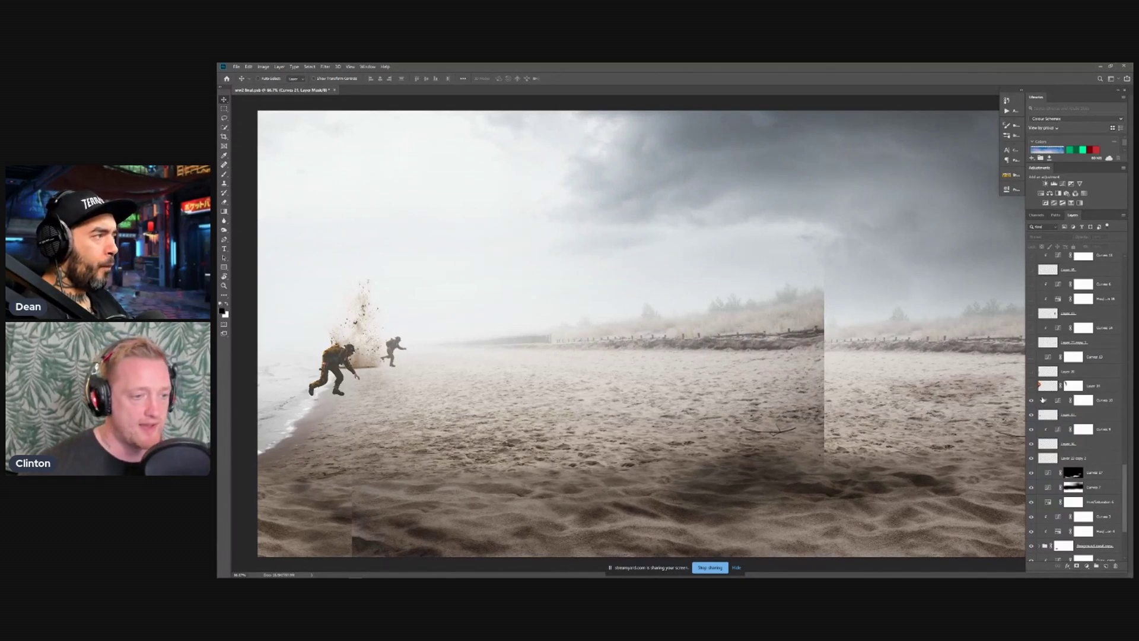
Show the masked fireball explosion on Layer 14 and the water splash beneath it with Curves 13
{"action": "scroll", "coordinate": [1032, 391], "scroll_direction": "up", "scroll_amount": 1}
{"action": "left_click", "coordinate": [1030, 394]}
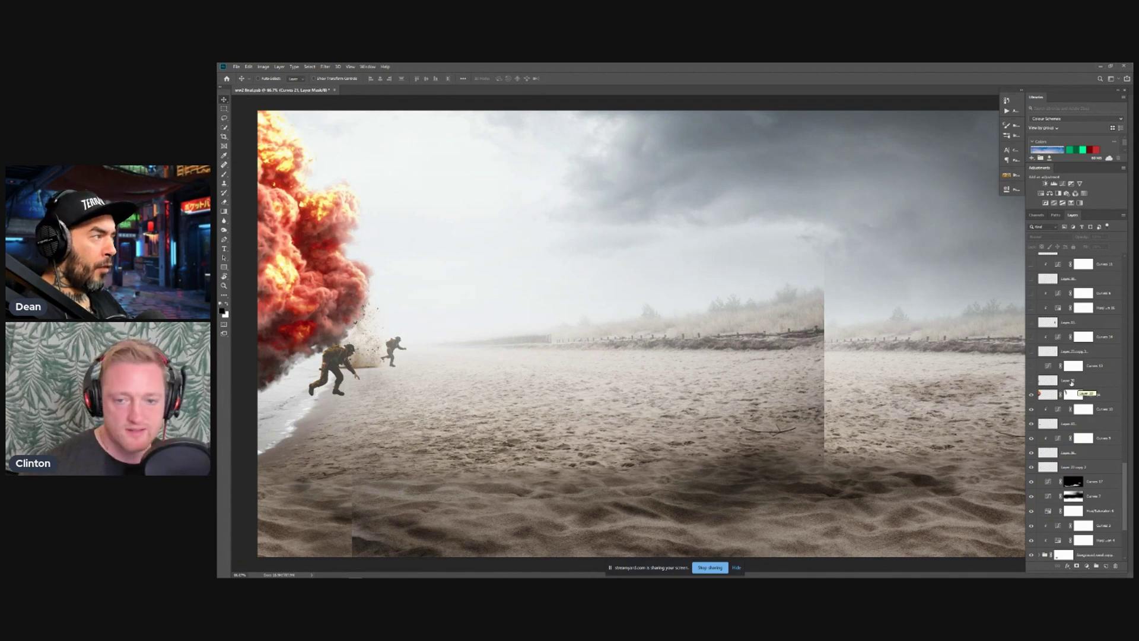
{"action": "left_click", "coordinate": [1030, 381]}
{"action": "left_click", "coordinate": [1031, 381]}
{"action": "left_click", "coordinate": [1030, 381]}
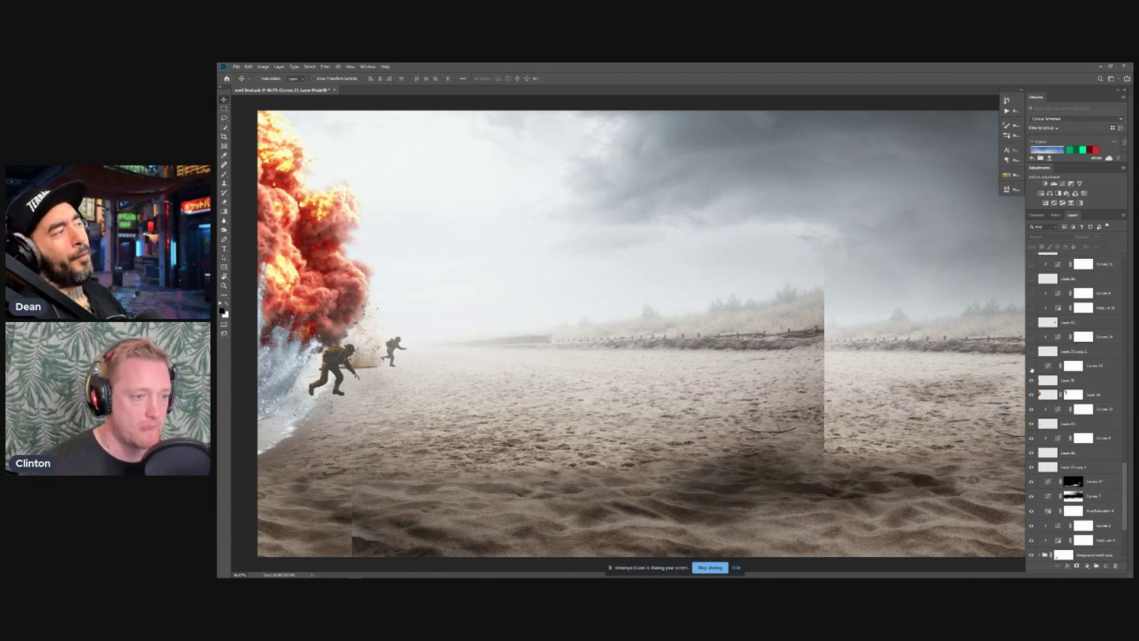
{"action": "scroll", "coordinate": [1032, 371], "scroll_direction": "up", "scroll_amount": 2}
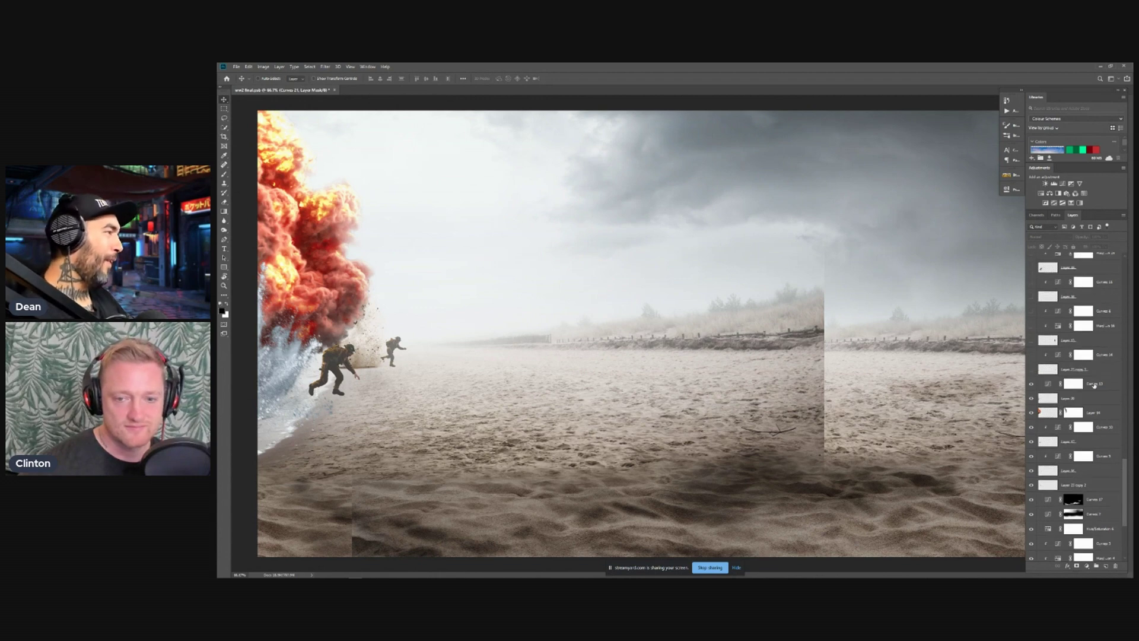
Show the second sand burst, at the far right of the beach, with its clipped Curves 14 adjustment
{"action": "left_click", "coordinate": [1032, 378]}
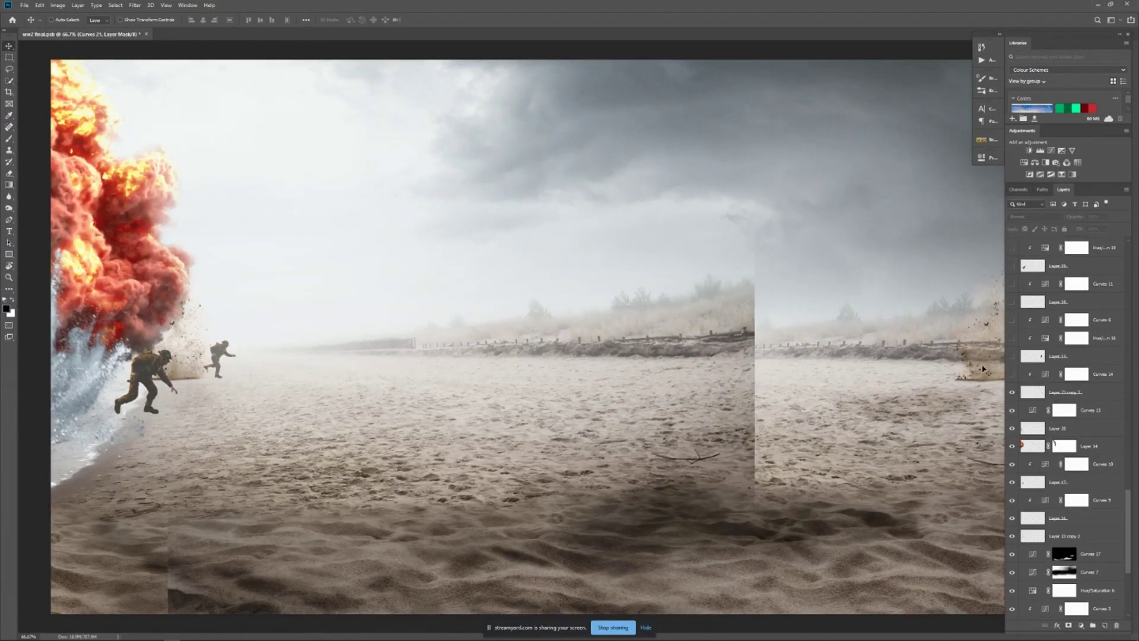
{"action": "left_click", "coordinate": [1012, 375]}
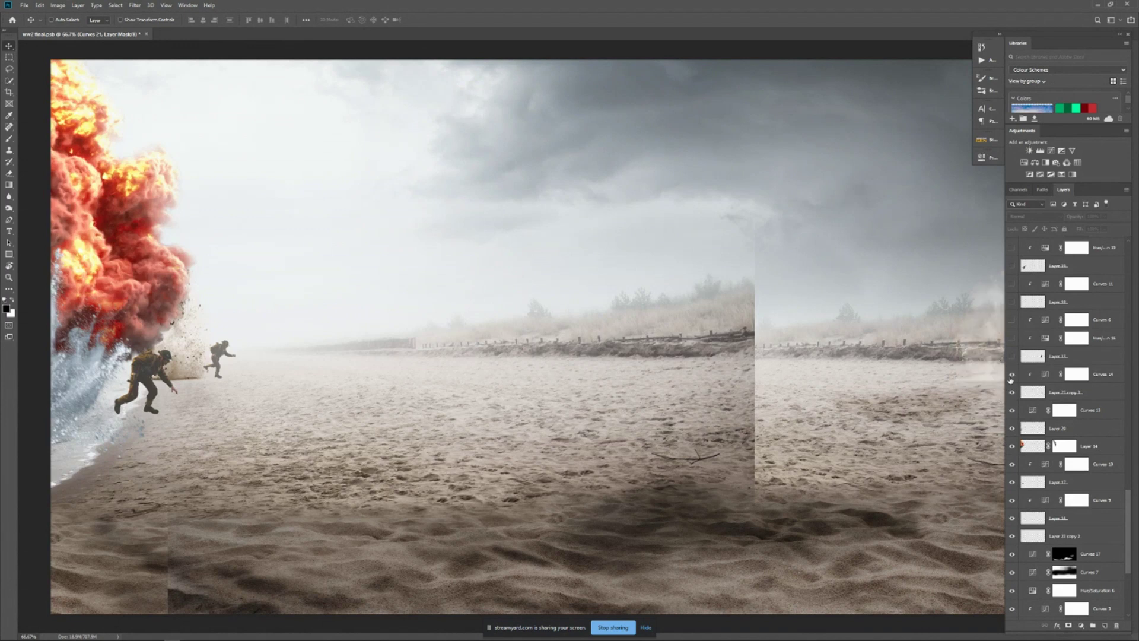
{"action": "left_click", "coordinate": [1011, 376]}
{"action": "left_click", "coordinate": [1011, 375]}
Show the standing soldier aiming a rifle on the right of the beach with his clipped Hue/Saturation and Curves adjustments
{"action": "left_click", "coordinate": [1012, 356]}
{"action": "left_click", "coordinate": [1012, 339]}
{"action": "left_click", "coordinate": [1012, 320]}
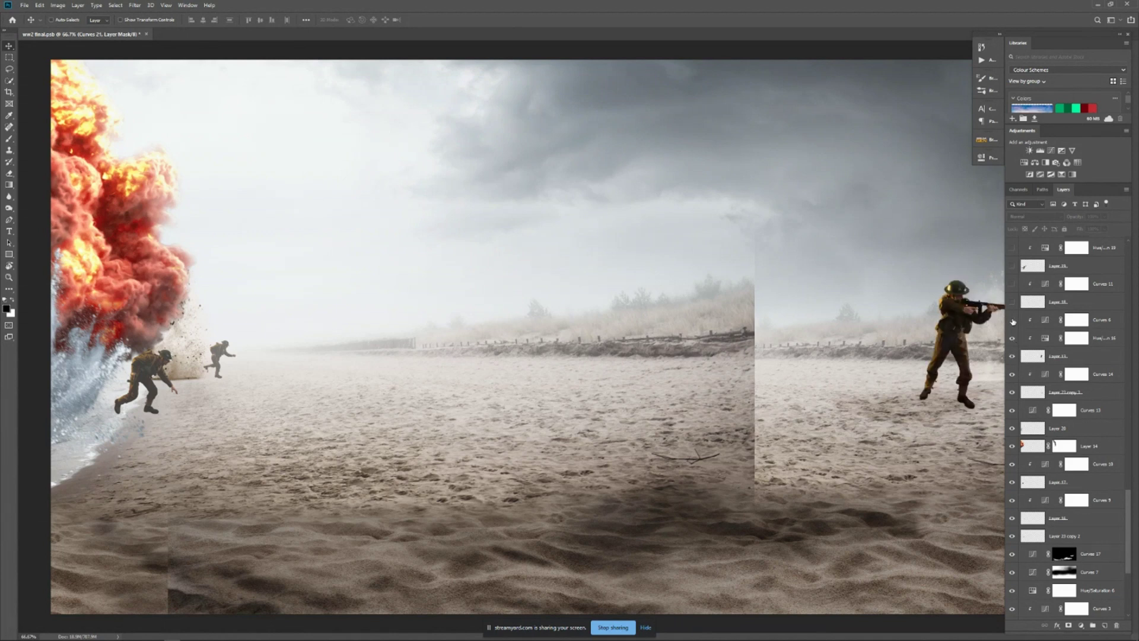
{"action": "left_click", "coordinate": [1012, 321]}
{"action": "left_click", "coordinate": [1013, 338]}
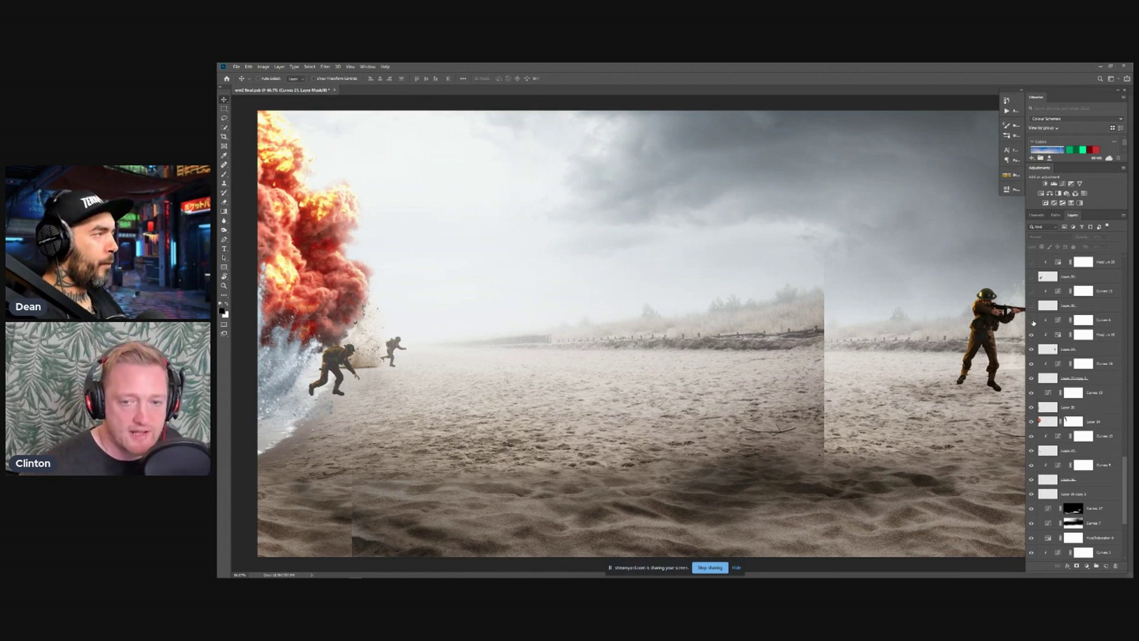
{"action": "left_click", "coordinate": [1032, 320]}
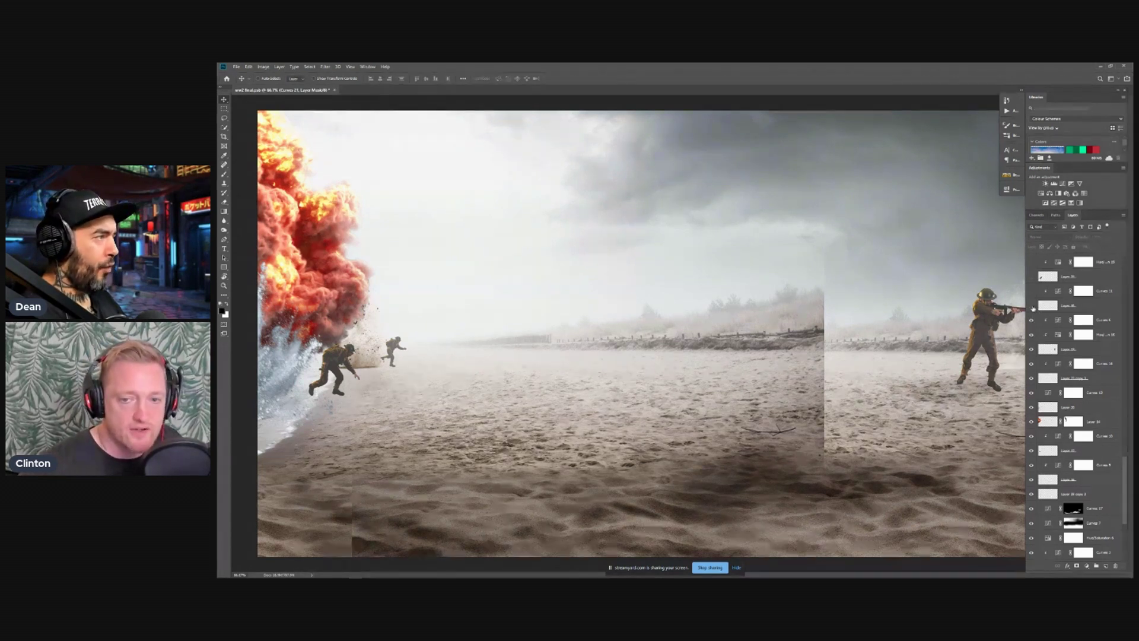
Show the tiny distant soldier near the dunes with his clipped Curves 11 adjustment
{"action": "scroll", "coordinate": [1050, 326], "scroll_direction": "up", "scroll_amount": 3}
{"action": "scroll", "coordinate": [1055, 330], "scroll_direction": "up", "scroll_amount": 2}
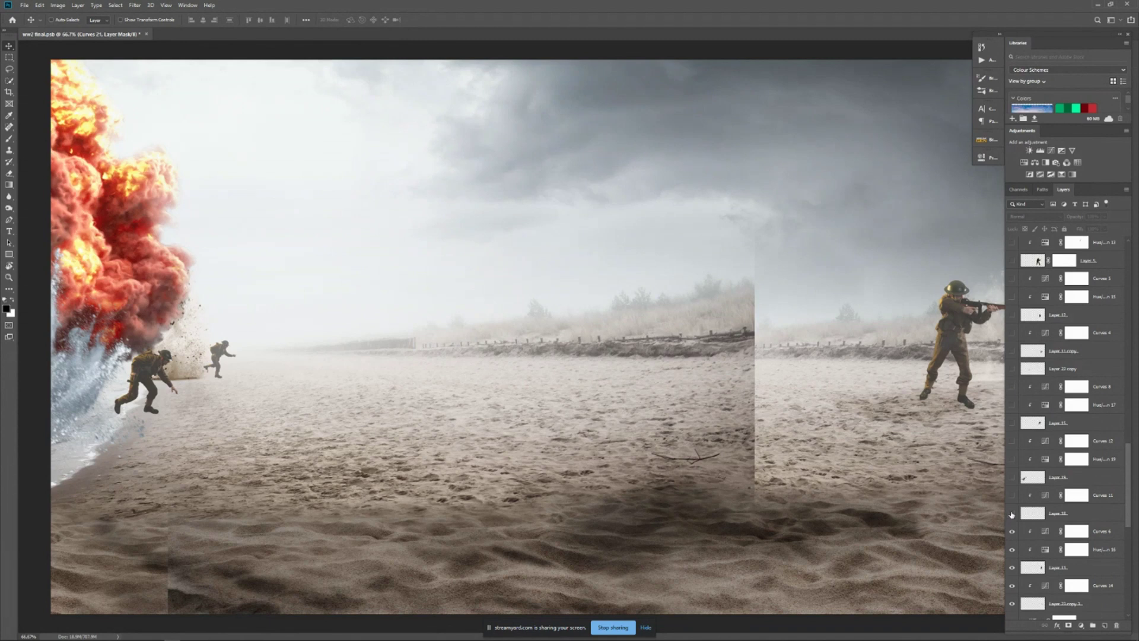
{"action": "left_click", "coordinate": [1010, 513]}
{"action": "left_click", "coordinate": [1012, 495]}
Show the soldier thrown forward with his helmet flying off, plus his clipped Hue/Saturation 19 and Curves 12 adjustments
{"action": "left_click", "coordinate": [1011, 478]}
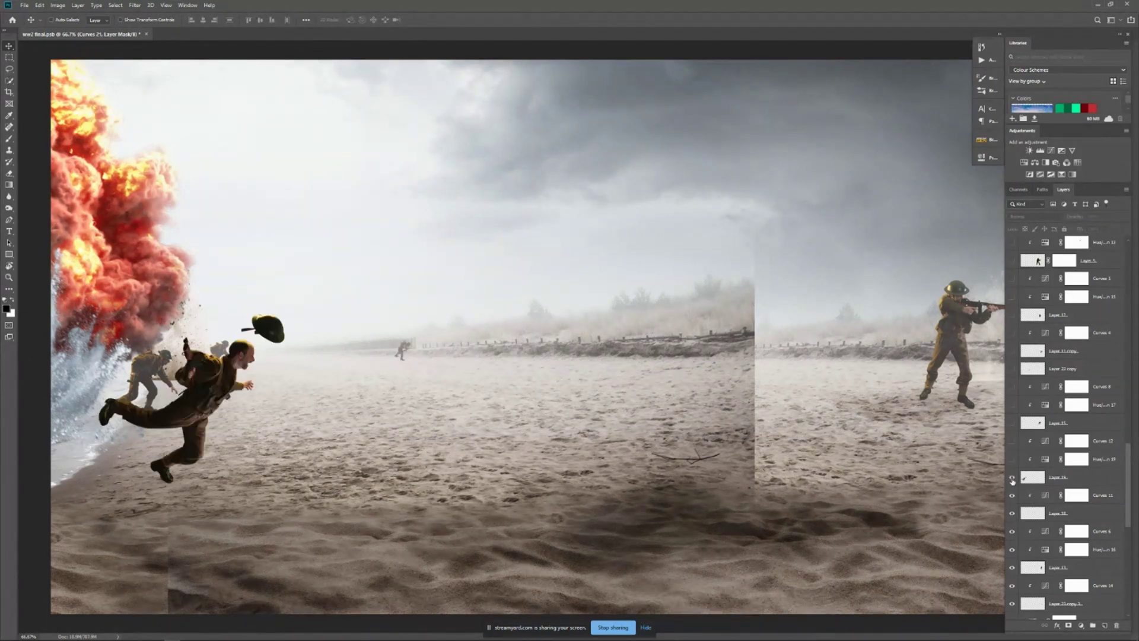
{"action": "left_click", "coordinate": [1012, 458]}
{"action": "left_click", "coordinate": [1011, 441]}
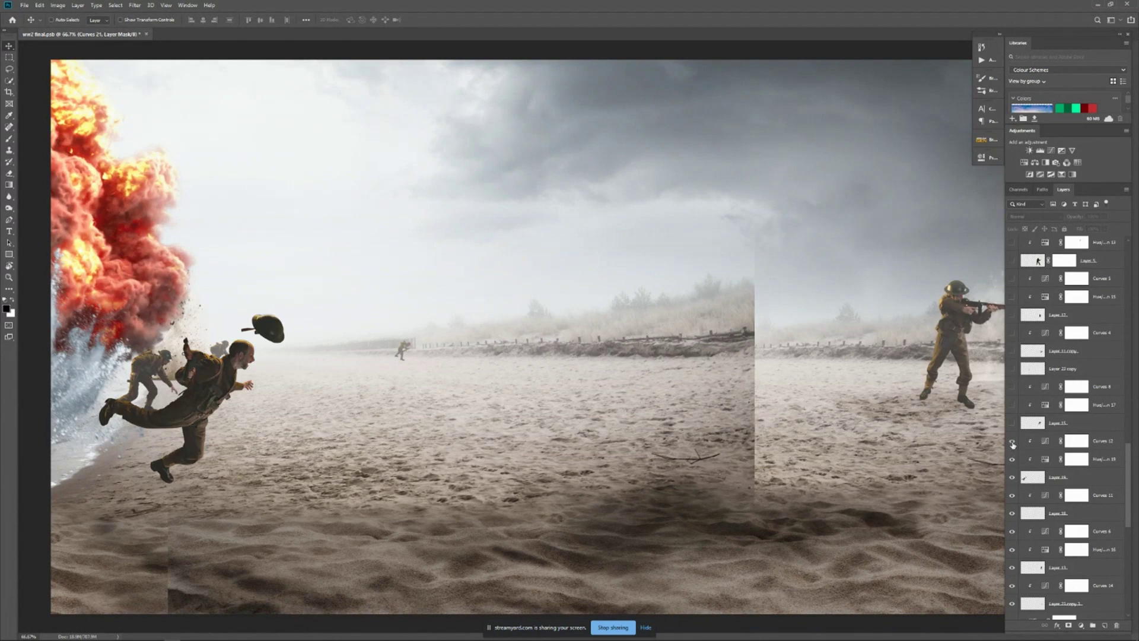
Inspect the settings of the Hue/Saturation 19 adjustment on the thrown soldier and close them
{"action": "double_click", "coordinate": [1045, 460]}
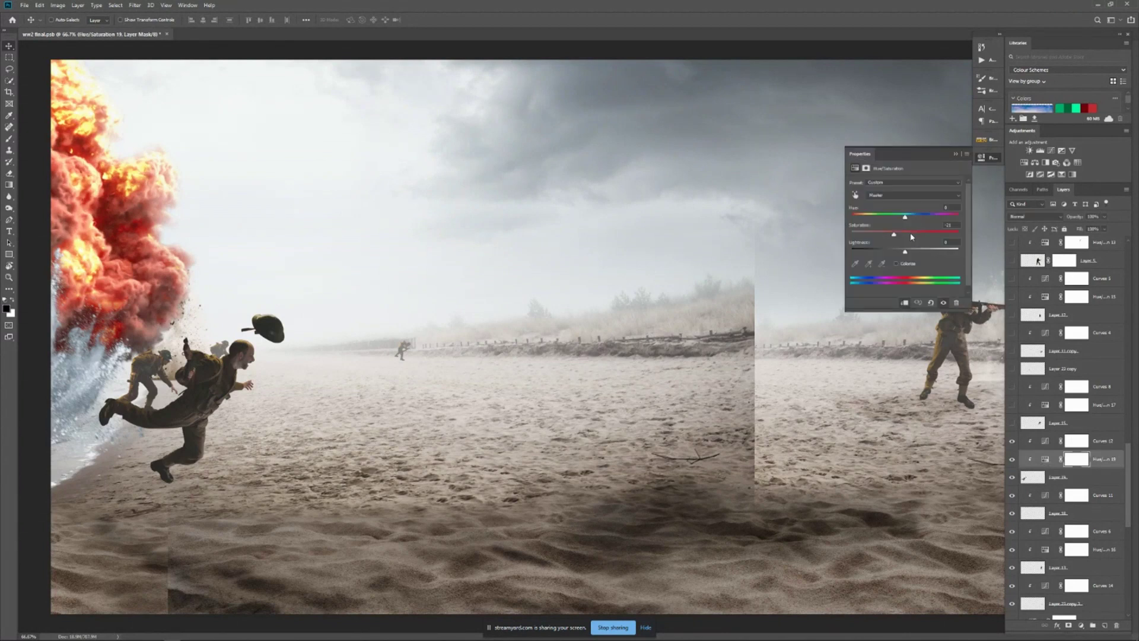
{"action": "left_click", "coordinate": [956, 154]}
{"action": "scroll", "coordinate": [1020, 474], "scroll_direction": "up", "scroll_amount": 1}
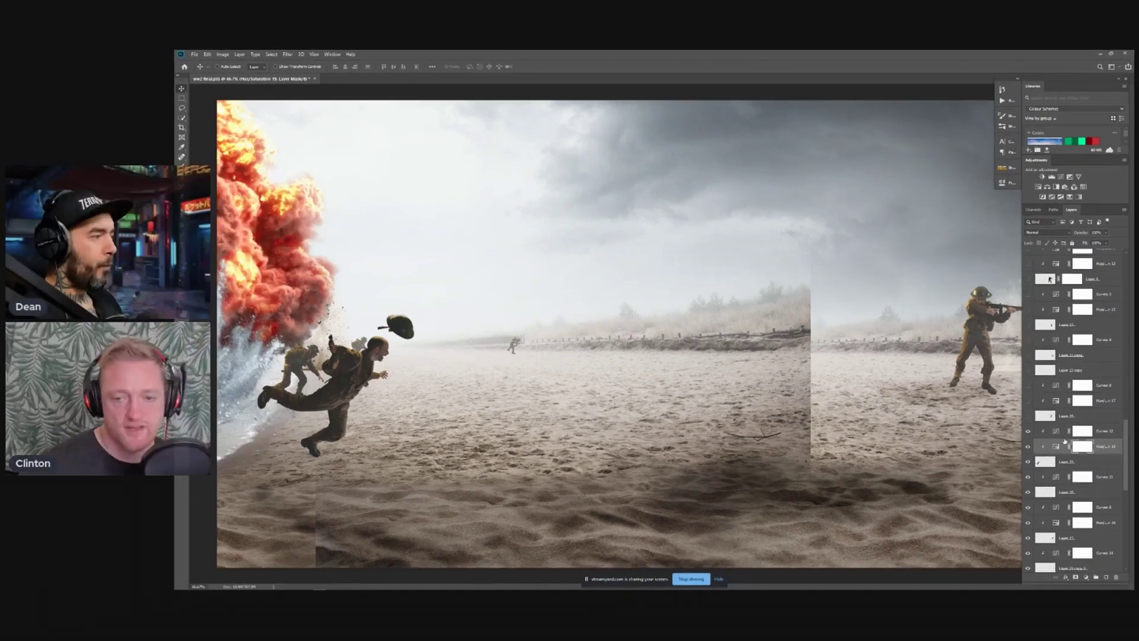
Show the soldier shielding his face beside the distant rifleman, together with his clipped Hue/Saturation and Curves adjustments
{"action": "left_click_drag", "start_coordinate": [1032, 421], "coordinate": [1030, 393]}
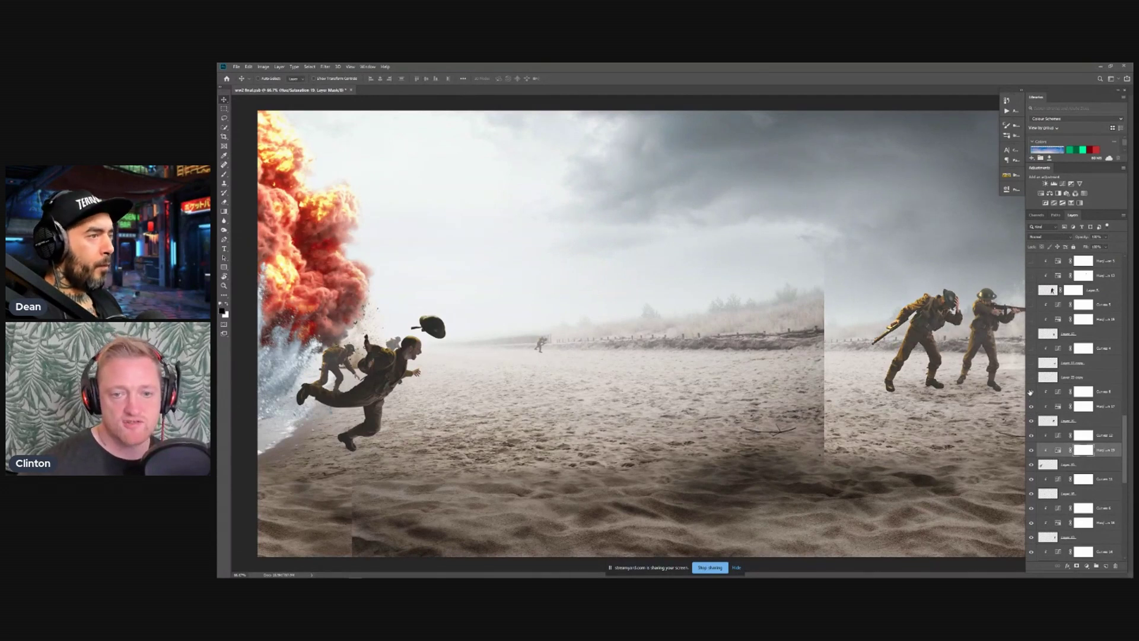
Show the sand burst in the middle distance and the beach obstacle with its clipped Curves 4 adjustment
{"action": "scroll", "coordinate": [1053, 392], "scroll_direction": "up", "scroll_amount": 1}
{"action": "scroll", "coordinate": [1052, 392], "scroll_direction": "up", "scroll_amount": 4}
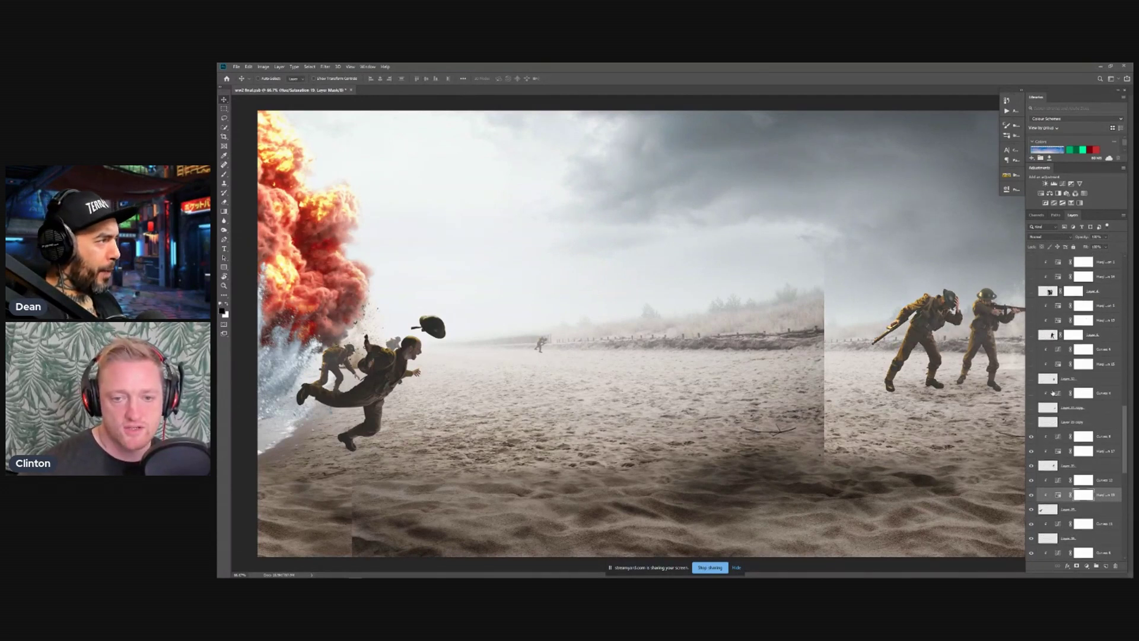
{"action": "left_click", "coordinate": [1033, 448]}
{"action": "left_click", "coordinate": [1032, 434]}
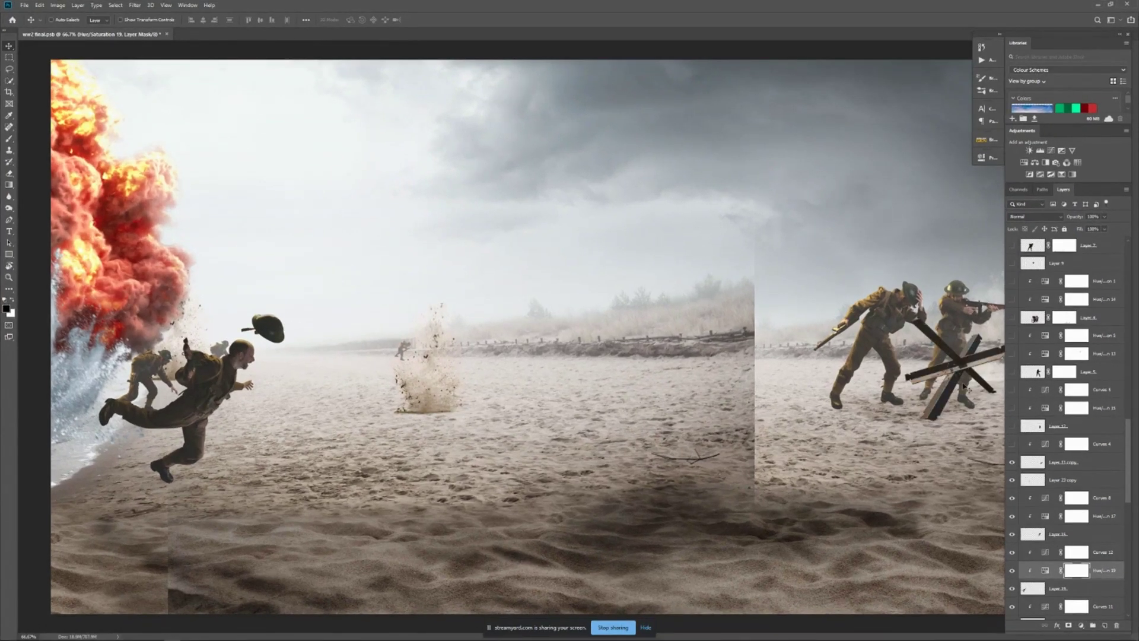
{"action": "scroll", "coordinate": [1016, 481], "scroll_direction": "up", "scroll_amount": 2}
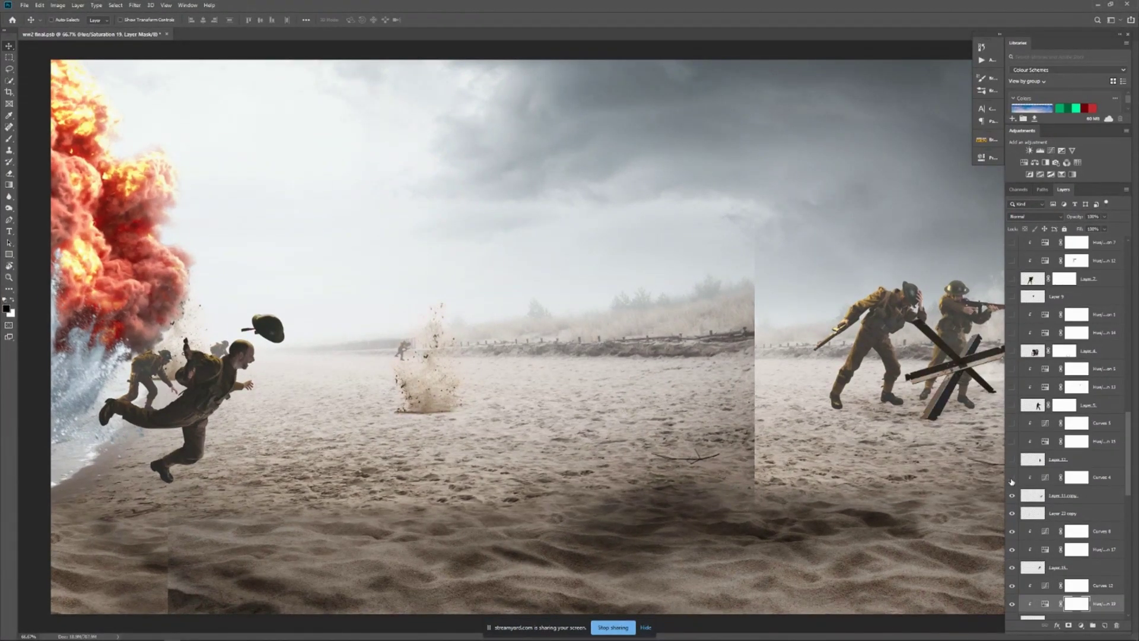
{"action": "left_click", "coordinate": [1012, 478]}
Show the kneeling soldier behind the beach obstacle with his clipped Hue/Saturation and Curves adjustments
{"action": "scroll", "coordinate": [1073, 442], "scroll_direction": "up", "scroll_amount": 2}
{"action": "scroll", "coordinate": [1072, 440], "scroll_direction": "up", "scroll_amount": 5}
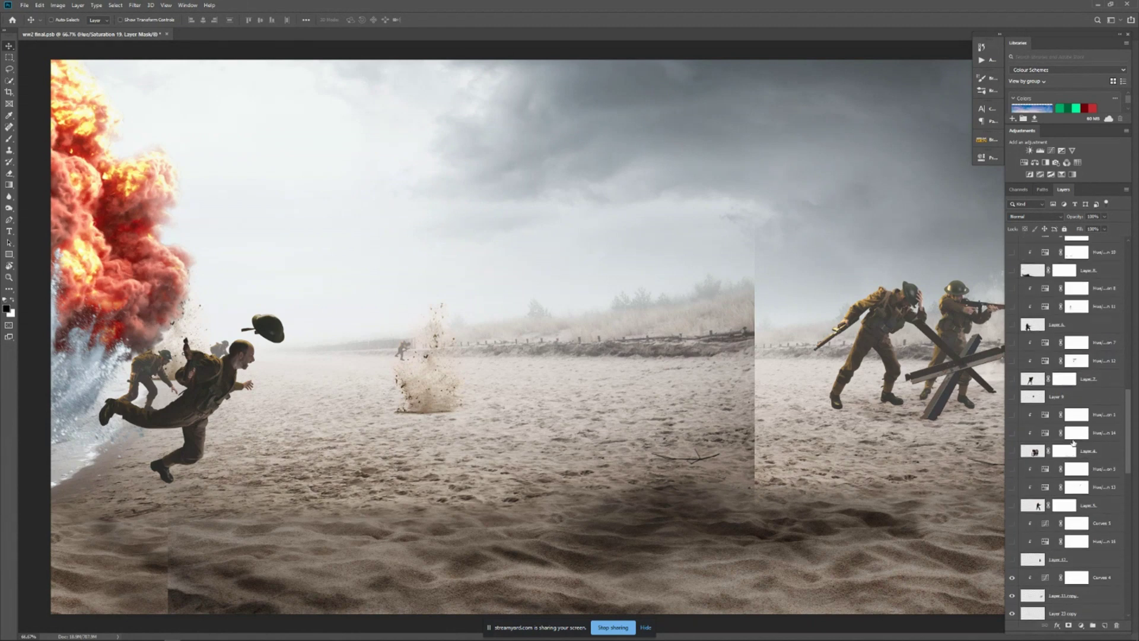
{"action": "left_click", "coordinate": [1012, 593]}
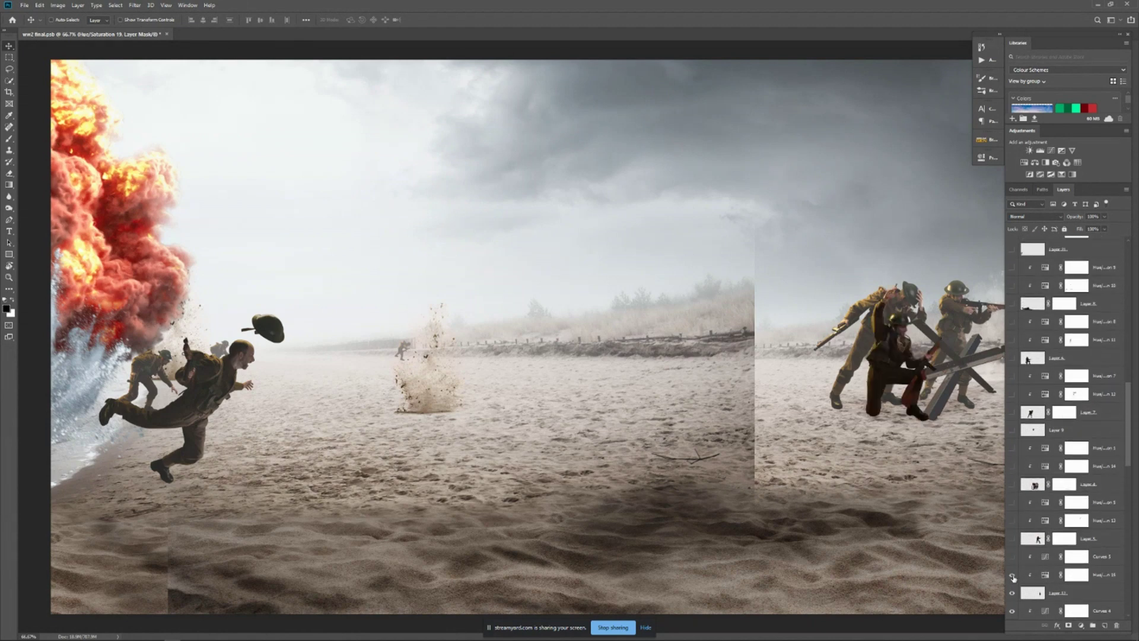
{"action": "left_click", "coordinate": [1013, 557]}
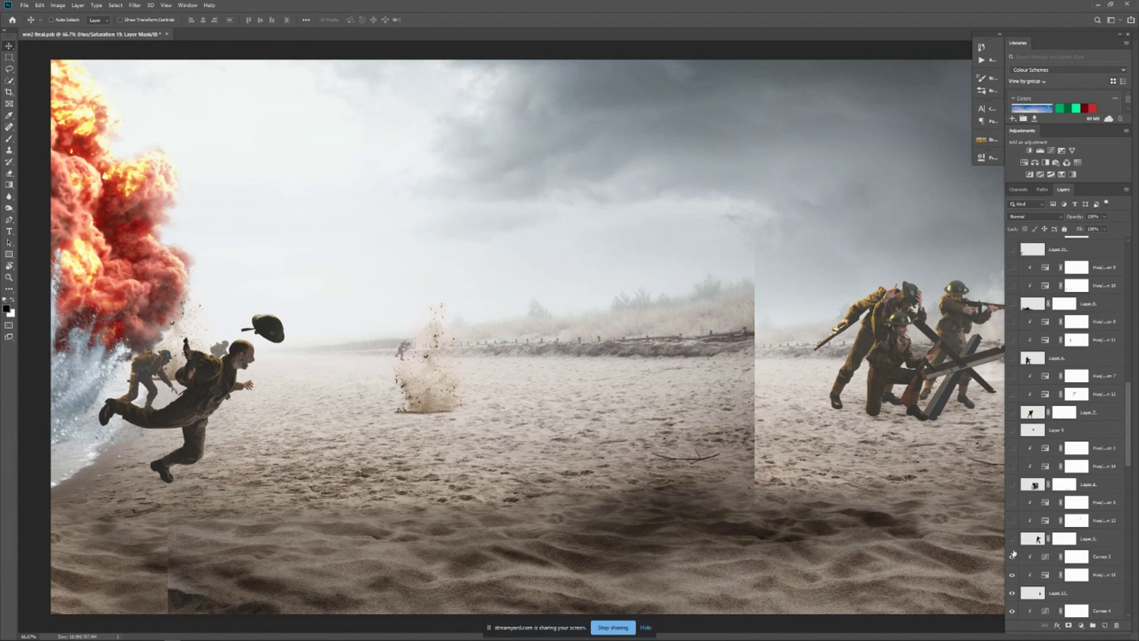
Show the large standing rifleman in the foreground with his two clipped Hue/Saturation adjustments
{"action": "left_click", "coordinate": [1013, 539]}
{"action": "left_click", "coordinate": [1013, 521]}
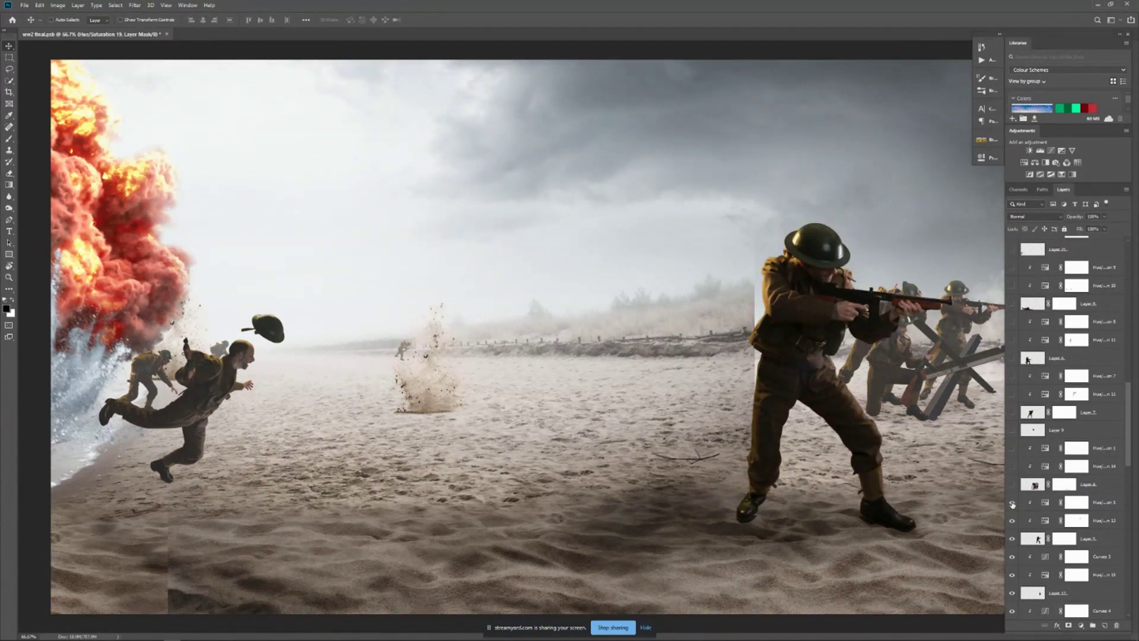
{"action": "left_click", "coordinate": [1012, 503]}
Show the gamer seated at the computer desk with his two clipped Hue/Saturation adjustments
{"action": "left_click", "coordinate": [1012, 484]}
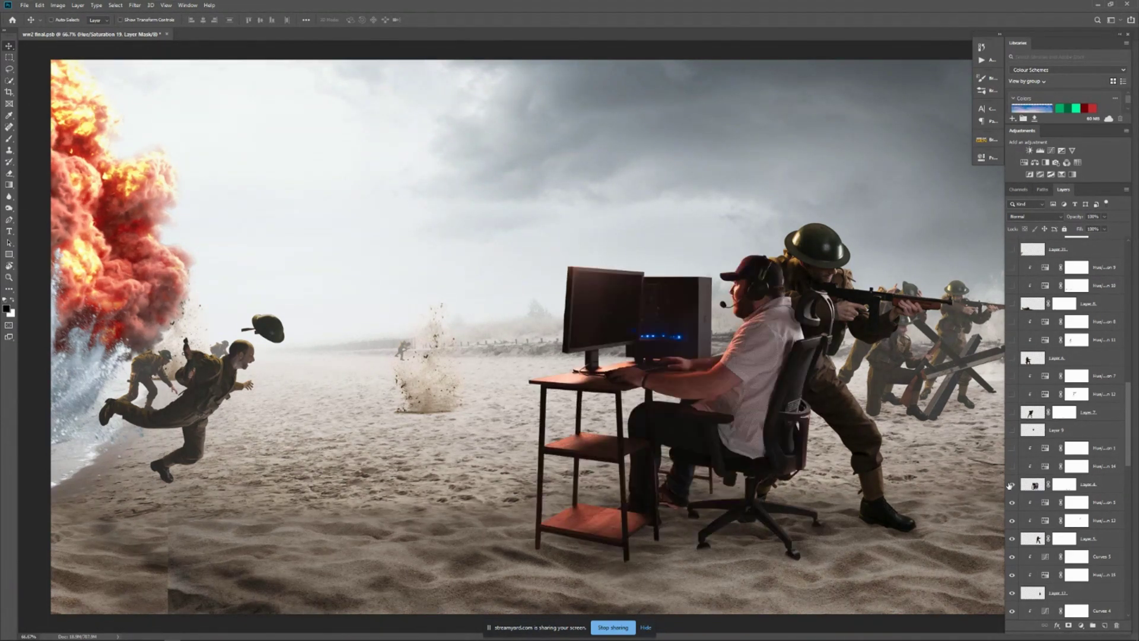
{"action": "scroll", "coordinate": [1043, 485], "scroll_direction": "up", "scroll_amount": 3}
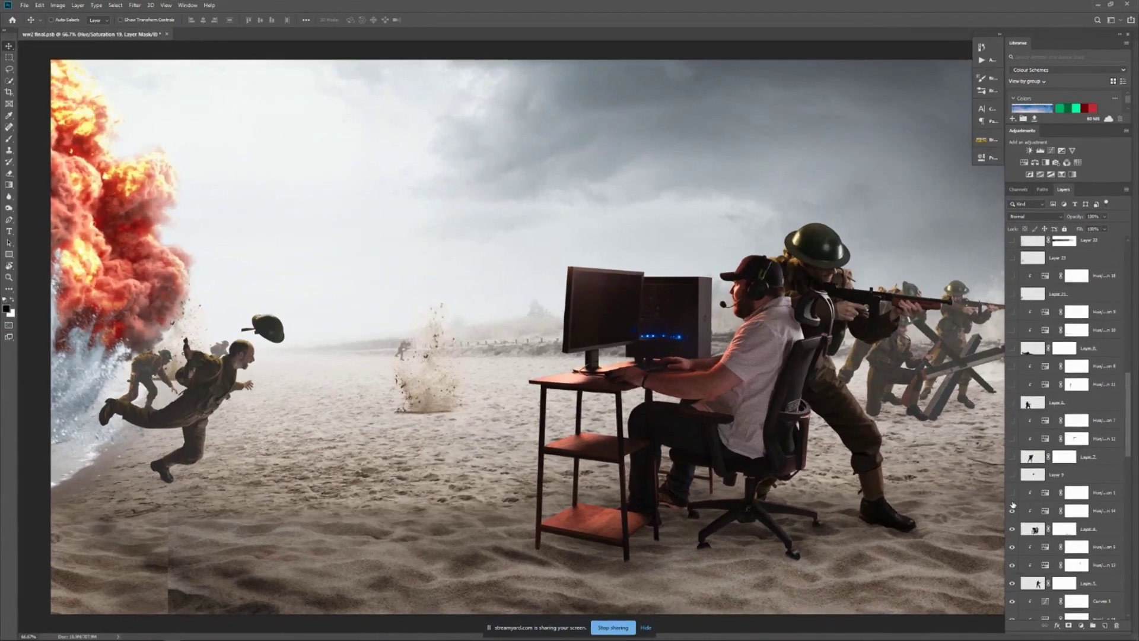
{"action": "left_click_drag", "start_coordinate": [1031, 473], "coordinate": [1030, 459]}
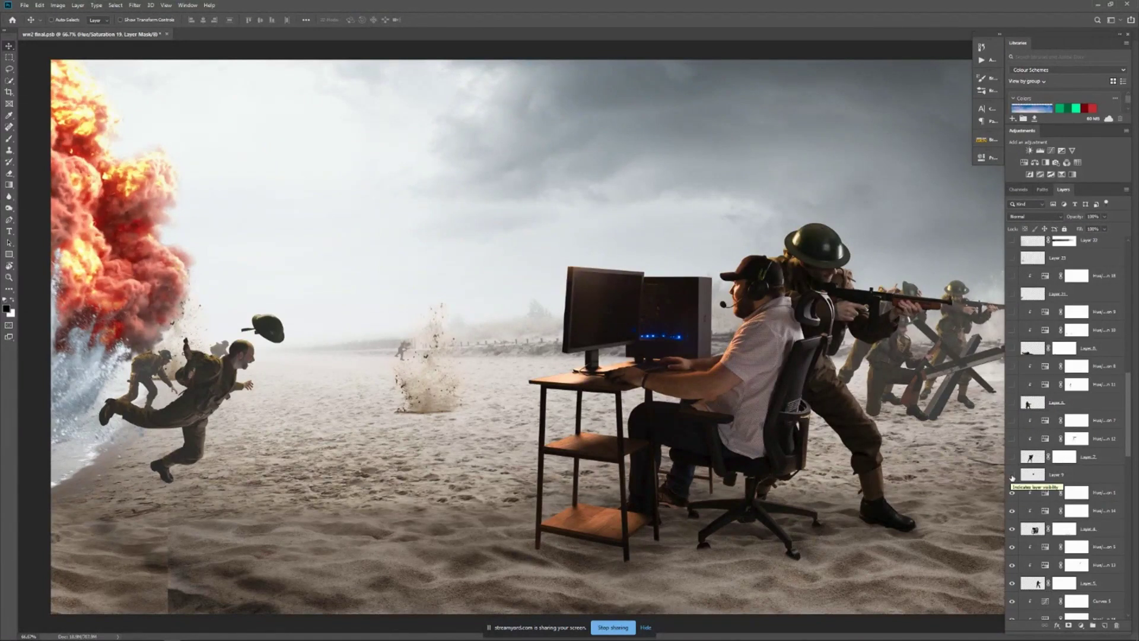
Compare the gamer and desk with the upper clipped Hue/Saturation adjustment off and on, leaving it visible
{"action": "left_click", "coordinate": [1012, 475]}
{"action": "left_click", "coordinate": [1011, 475]}
{"action": "left_click", "coordinate": [1012, 492]}
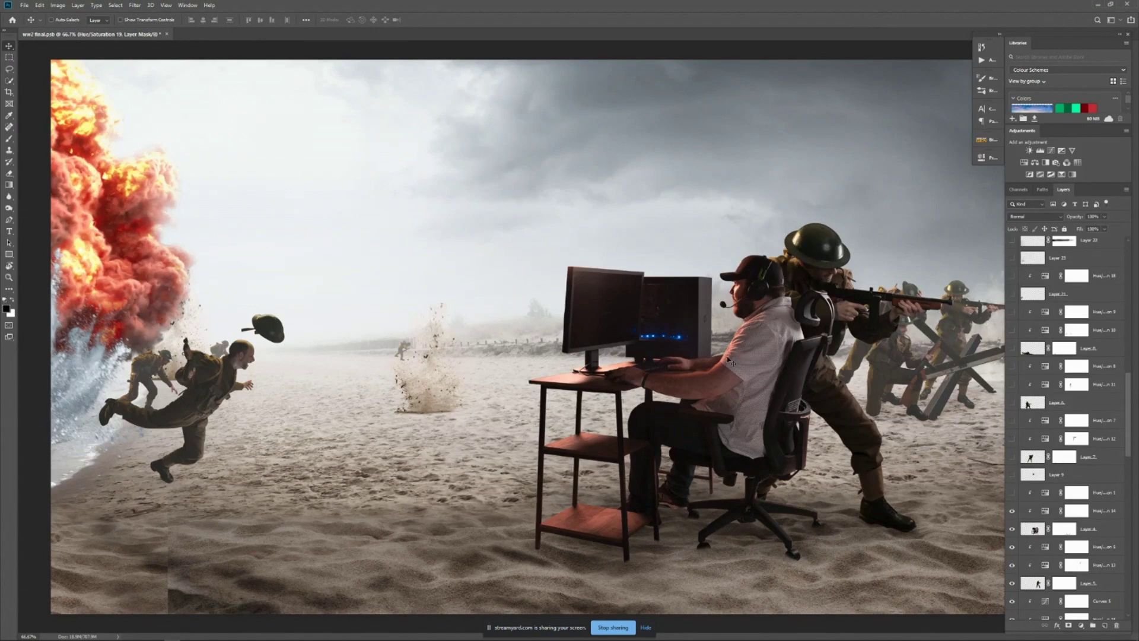
{"action": "left_click", "coordinate": [1012, 493]}
{"action": "left_click", "coordinate": [1013, 493]}
{"action": "left_click", "coordinate": [1011, 493]}
{"action": "left_click", "coordinate": [1012, 494]}
{"action": "left_click", "coordinate": [1012, 493]}
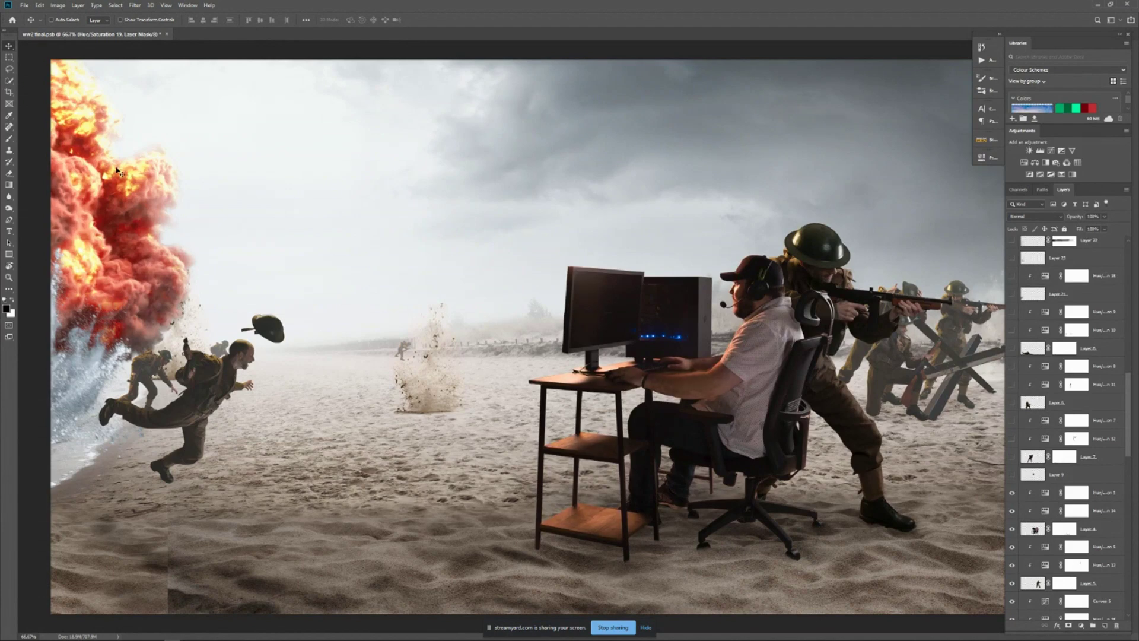
Show Layer 9 with the game image on the monitor, keeping the gamer's Hue/Saturation adjustments visible
{"action": "left_click", "coordinate": [1012, 477]}
{"action": "left_click_drag", "start_coordinate": [1012, 477], "coordinate": [1012, 497]}
{"action": "left_click", "coordinate": [1013, 493]}
{"action": "left_click", "coordinate": [1013, 475]}
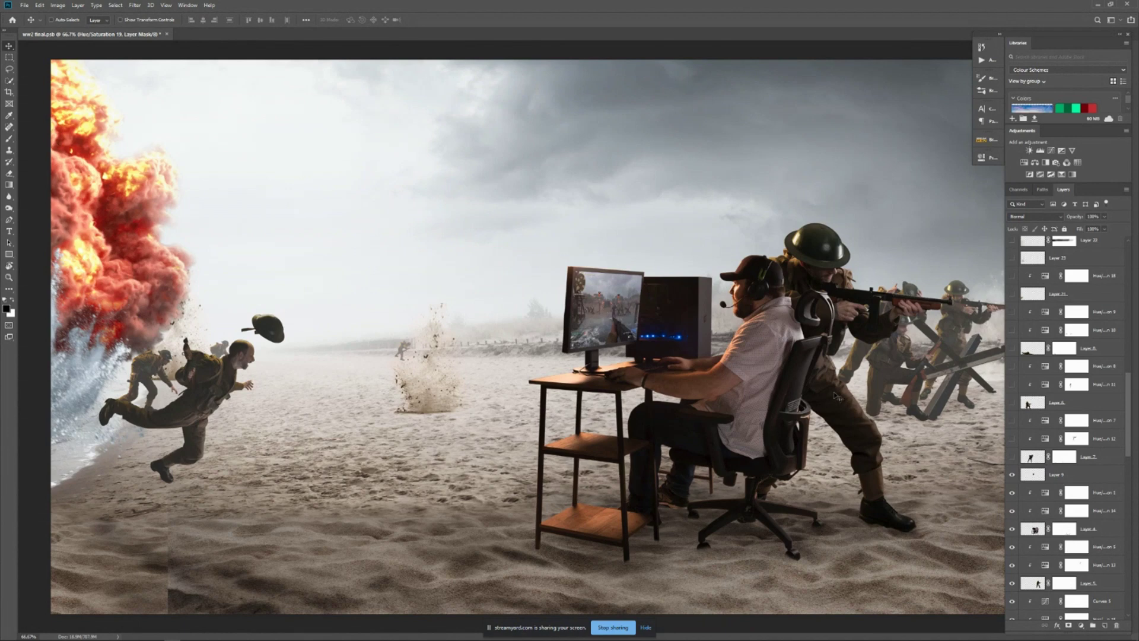
Show the soldier leaning over the monitor and the kneeling gunner beside him, each with their clipped Hue/Saturation adjustments
{"action": "left_click", "coordinate": [1012, 456]}
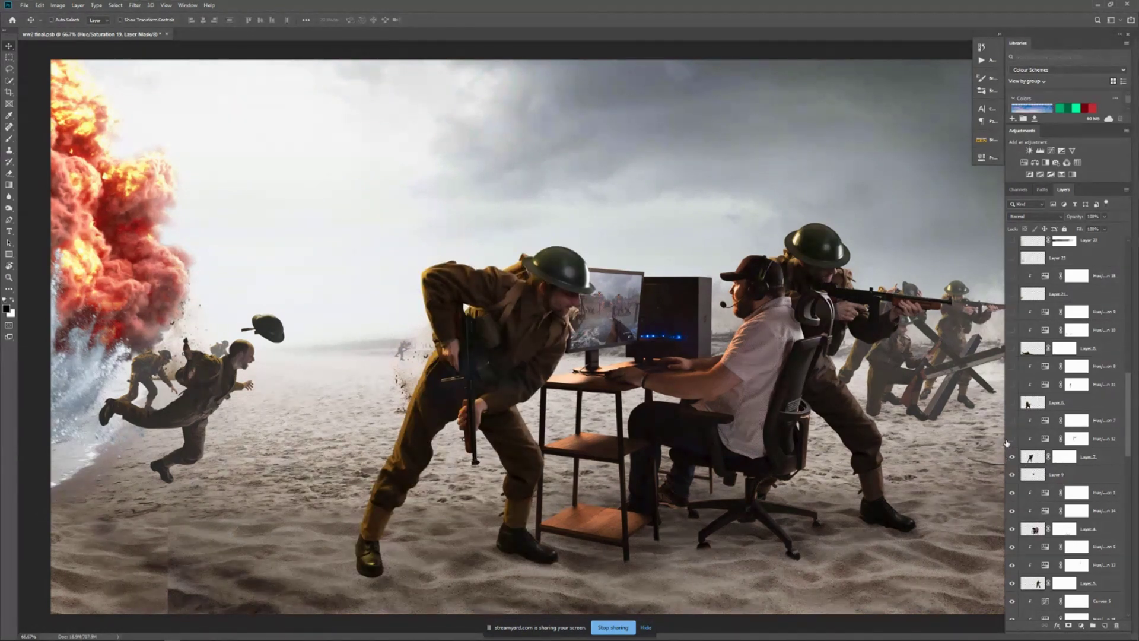
{"action": "left_click", "coordinate": [1013, 421]}
{"action": "left_click", "coordinate": [1012, 403]}
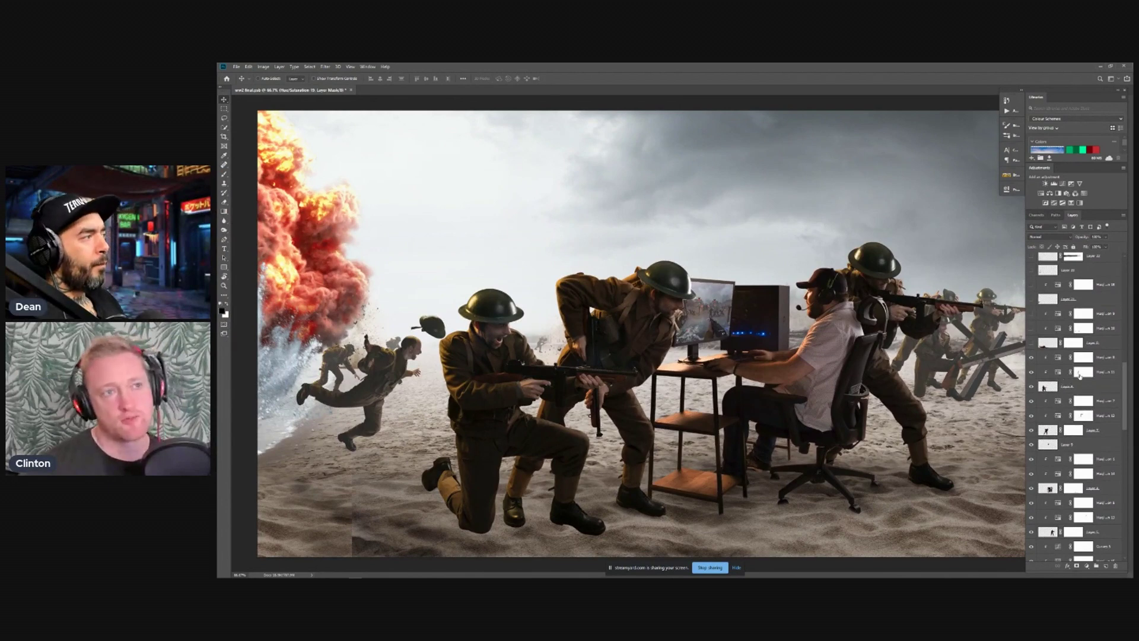
Show the prone soldier firing in the foreground with his two clipped Hue/Saturation adjustments
{"action": "scroll", "coordinate": [1085, 376], "scroll_direction": "up", "scroll_amount": 3}
{"action": "scroll", "coordinate": [1085, 376], "scroll_direction": "up", "scroll_amount": 3}
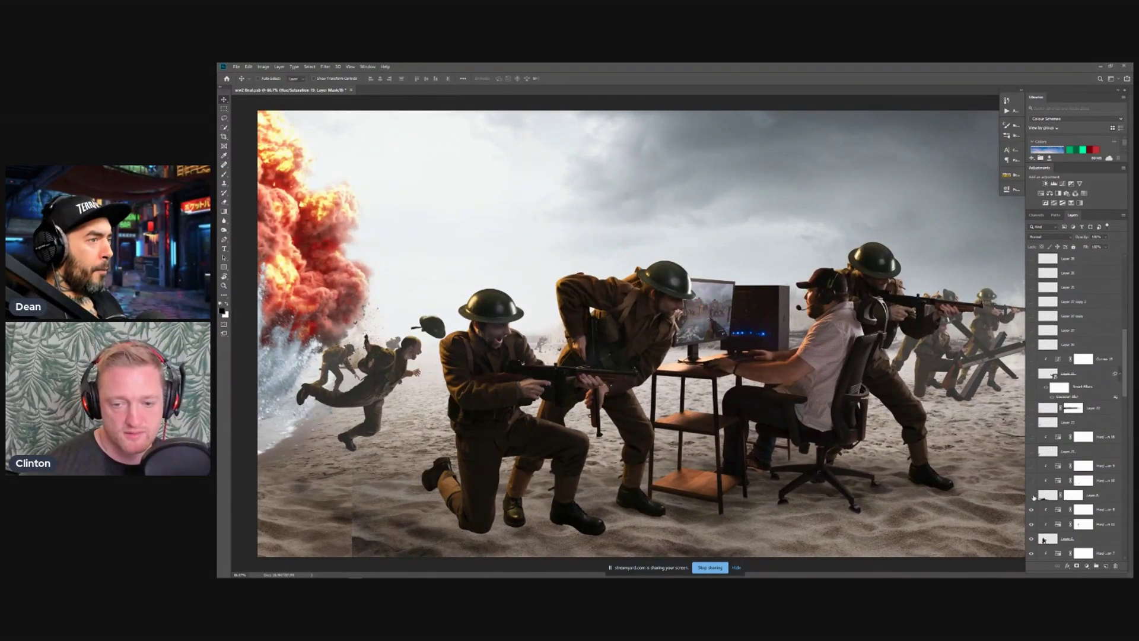
{"action": "left_click", "coordinate": [1032, 496]}
{"action": "left_click", "coordinate": [1032, 481]}
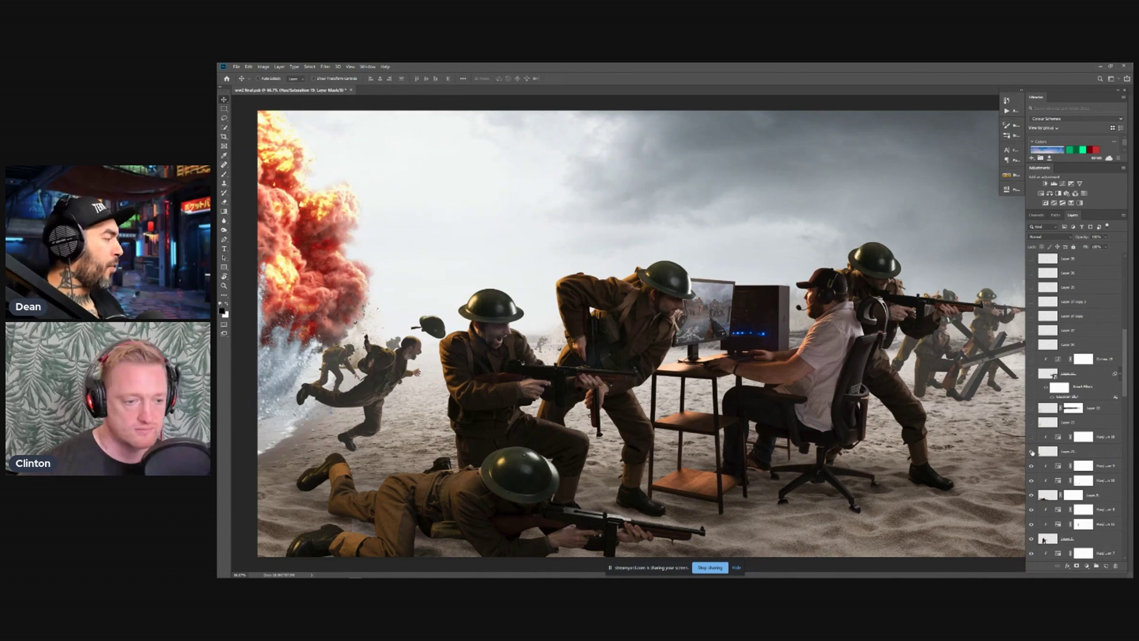
Show the dirt blast layer with its clipped Hue/Saturation adjustment and the two flying-debris layers above it
{"action": "left_click", "coordinate": [1032, 452]}
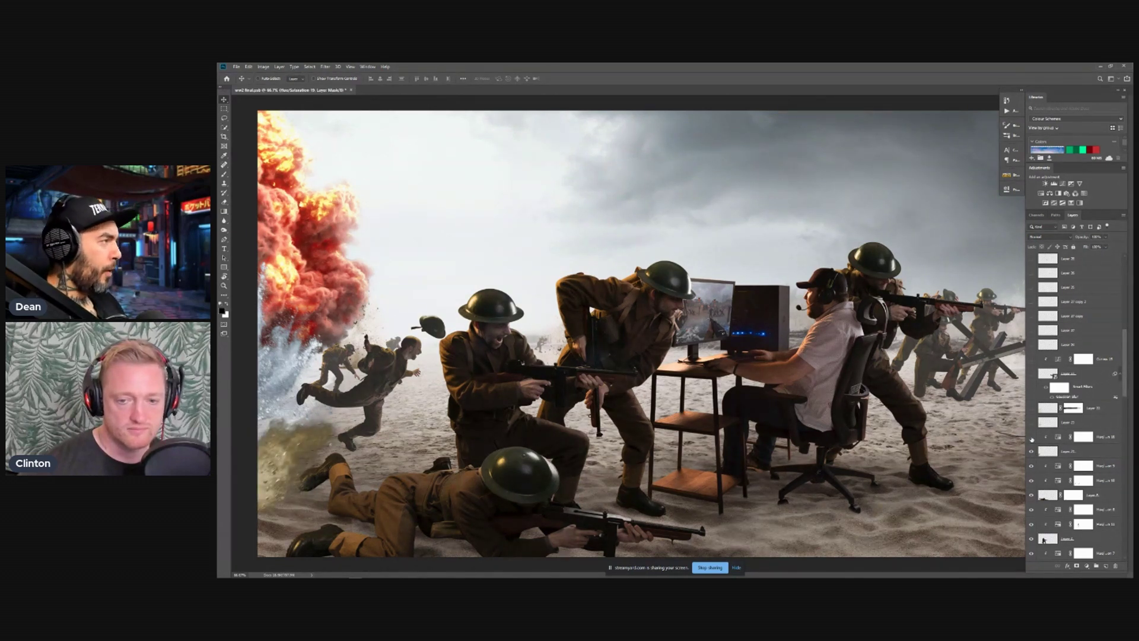
{"action": "left_click", "coordinate": [1031, 437]}
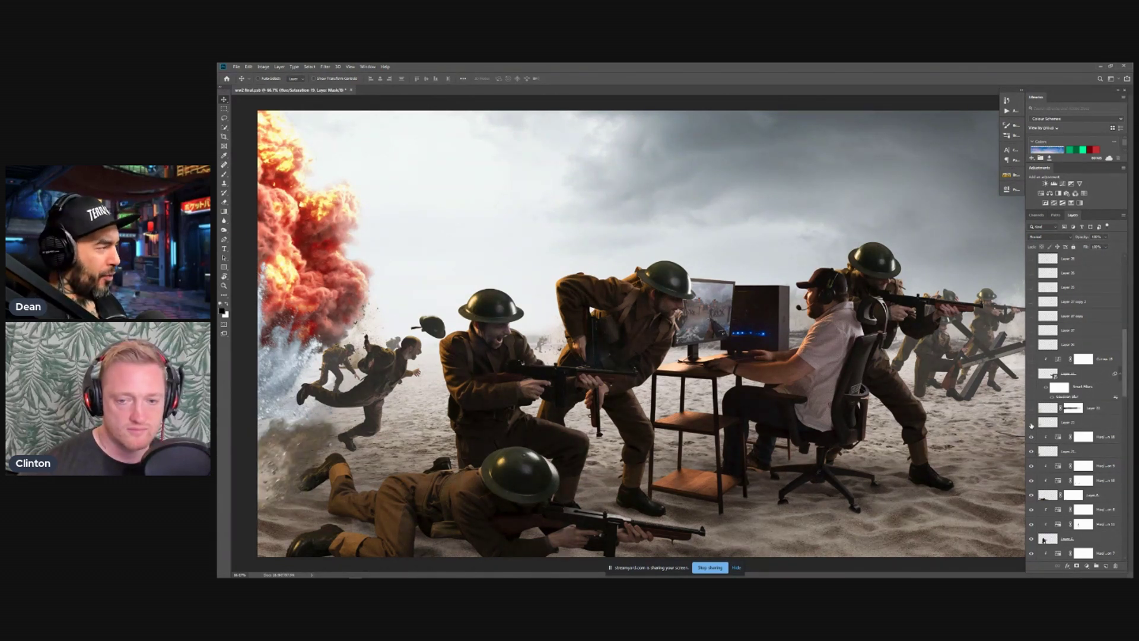
{"action": "left_click", "coordinate": [1031, 423]}
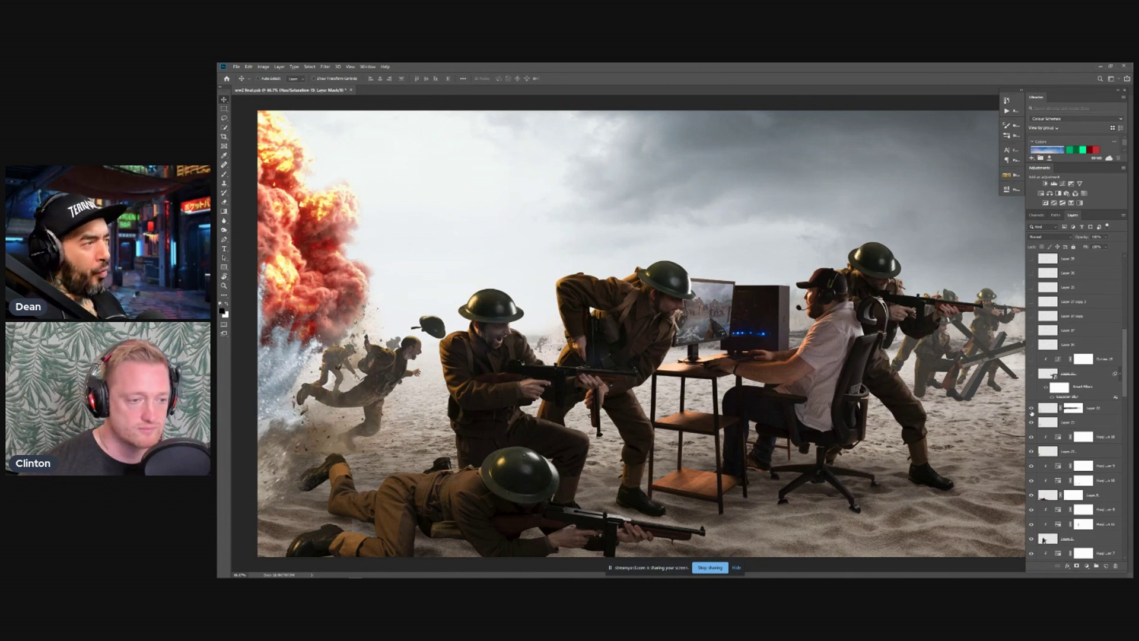
{"action": "left_click", "coordinate": [1030, 409]}
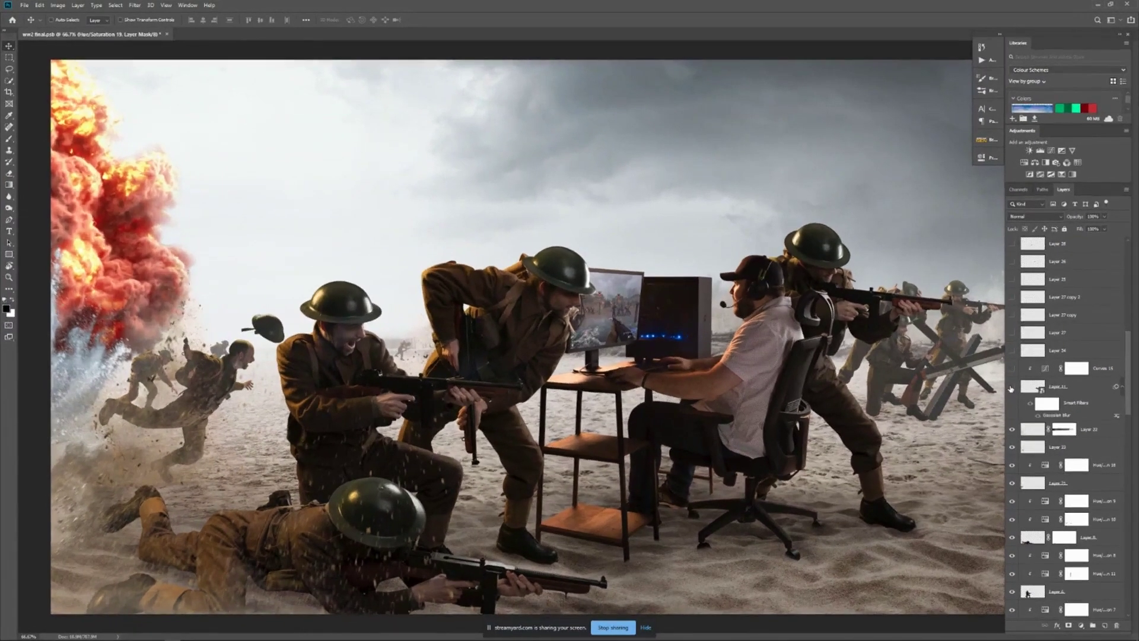
Show the blurred foreground beam and its clipped Curves adjustment, toggling each to compare the effect
{"action": "left_click", "coordinate": [1012, 387]}
{"action": "left_click", "coordinate": [1012, 387]}
{"action": "left_click", "coordinate": [1012, 387]}
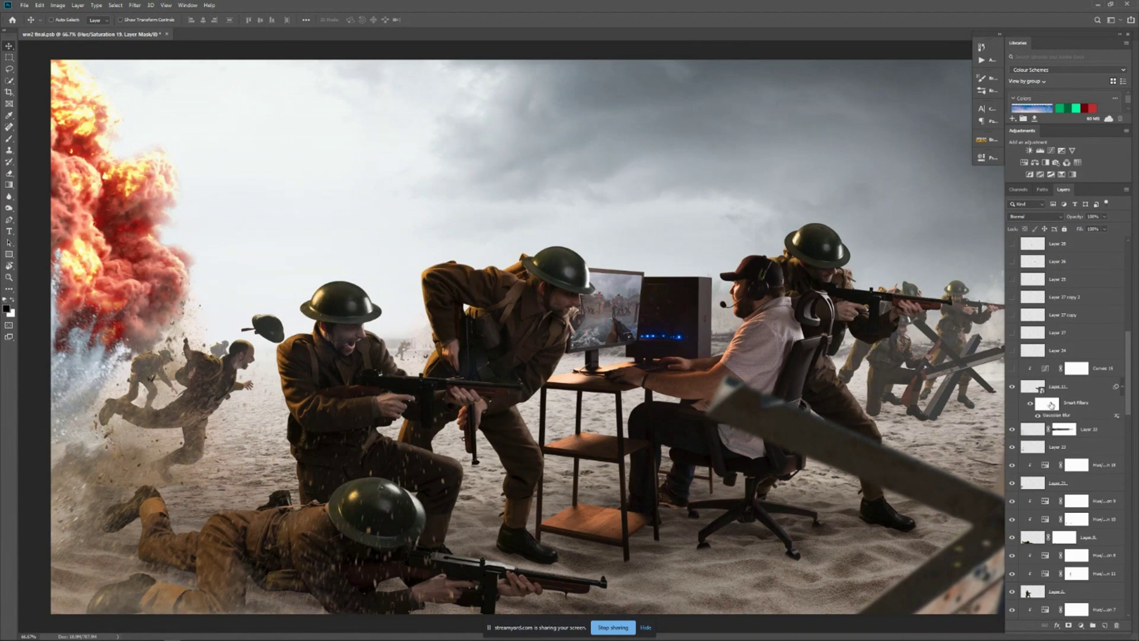
{"action": "left_click", "coordinate": [1012, 368]}
{"action": "left_click", "coordinate": [1012, 368]}
{"action": "left_click", "coordinate": [1013, 369]}
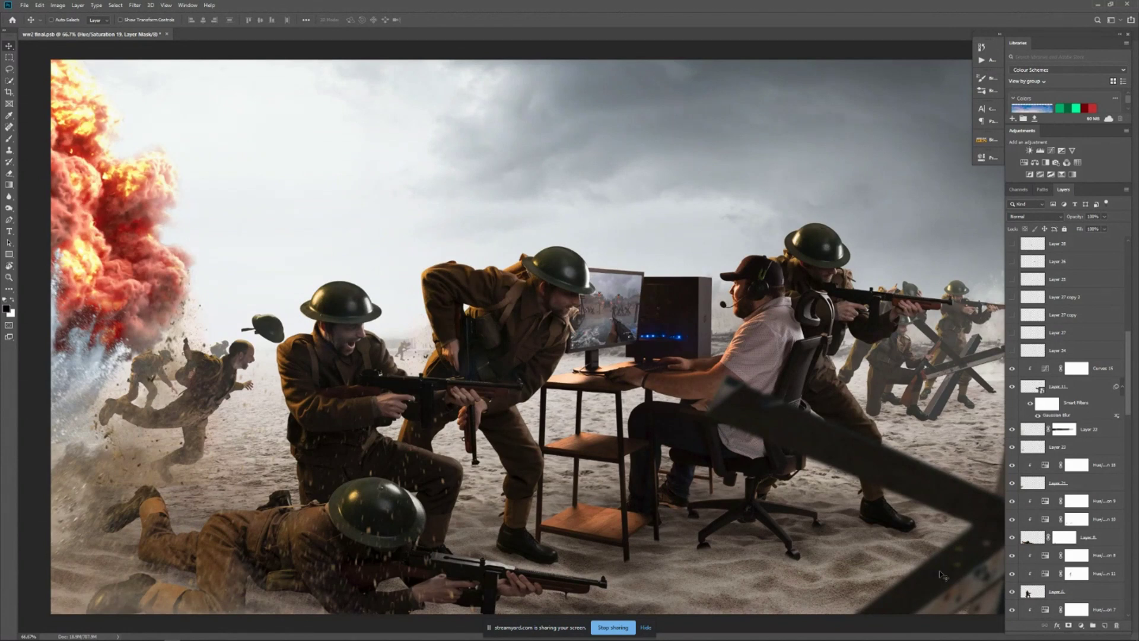
Toggle Layer 24 repeatedly to compare its subtle effect, leave it visible, and select it to reveal its blend settings
{"action": "scroll", "coordinate": [1039, 351], "scroll_direction": "up", "scroll_amount": 1}
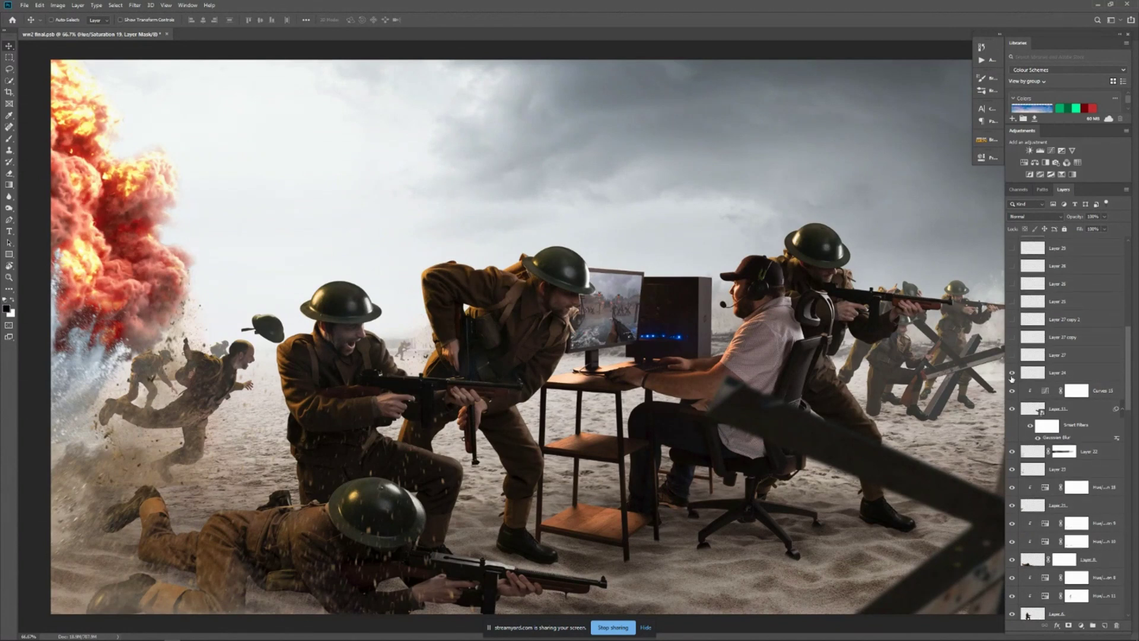
{"action": "left_click", "coordinate": [1012, 374]}
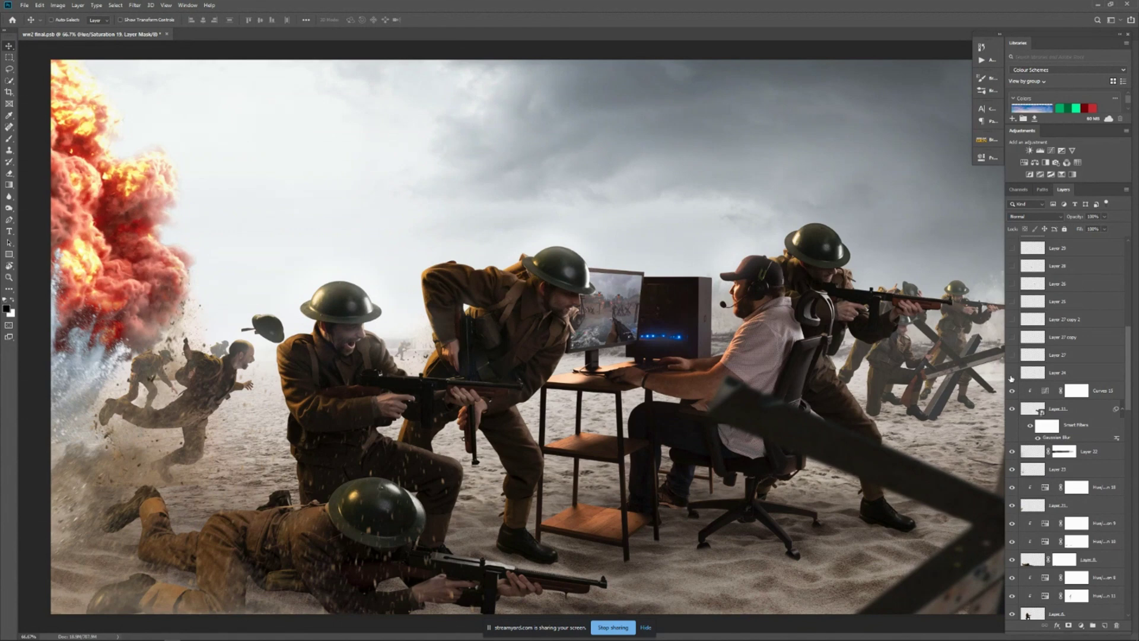
{"action": "left_click", "coordinate": [1012, 374]}
{"action": "left_click", "coordinate": [1012, 373]}
{"action": "left_click", "coordinate": [1012, 374]}
{"action": "left_click", "coordinate": [1012, 373]}
{"action": "left_click", "coordinate": [1013, 373]}
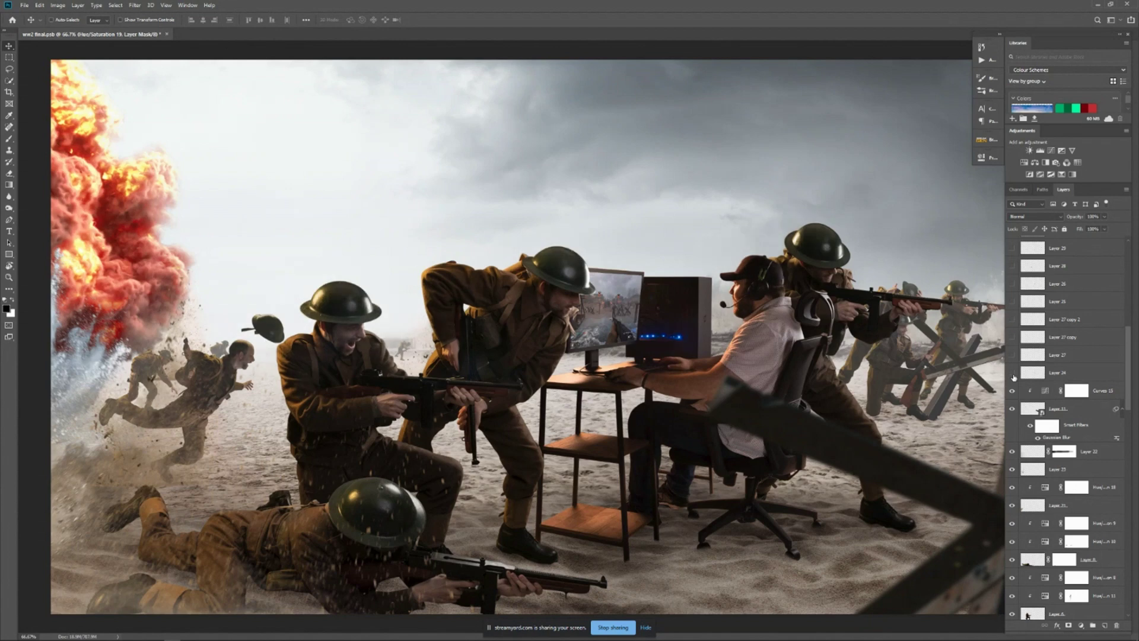
{"action": "left_click", "coordinate": [1013, 373]}
{"action": "left_click", "coordinate": [1012, 374]}
{"action": "left_click", "coordinate": [1012, 374]}
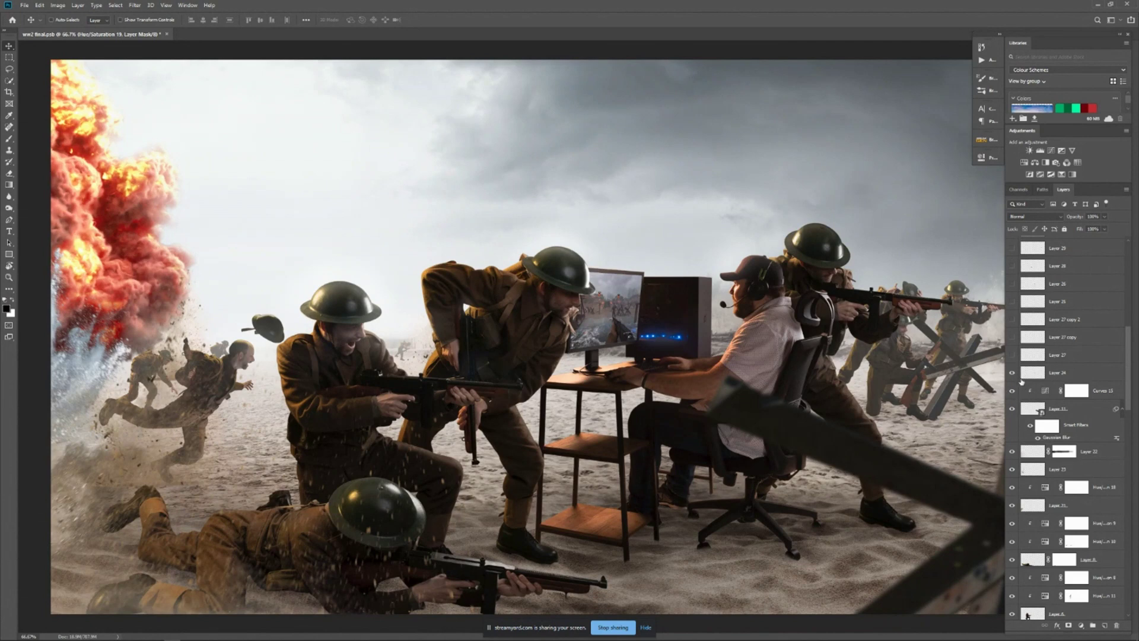
{"action": "left_click", "coordinate": [1011, 375]}
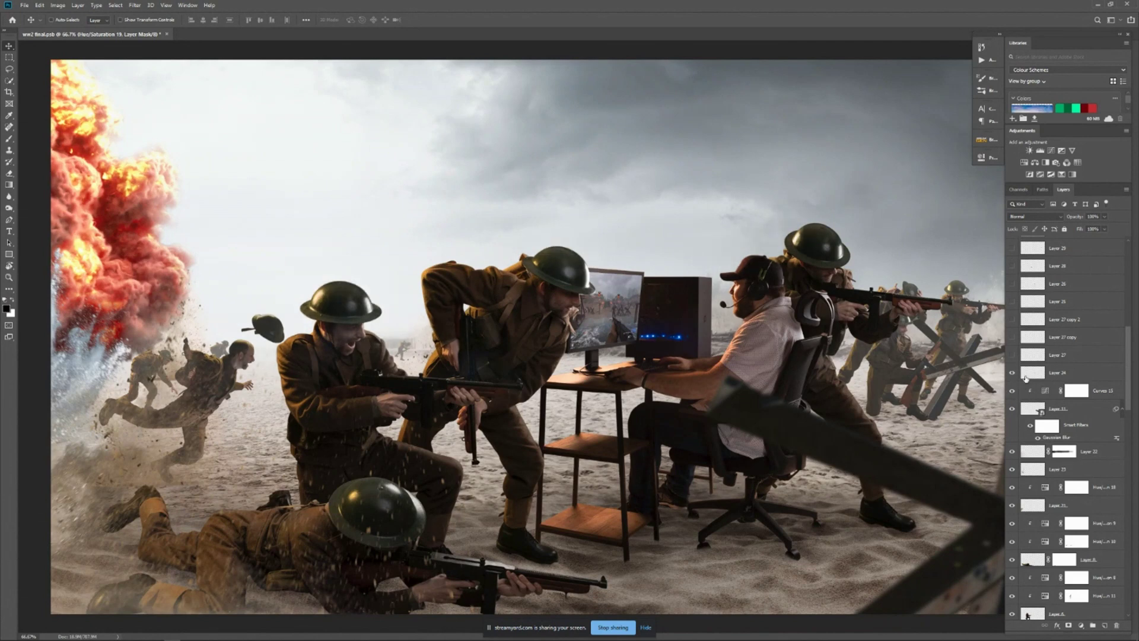
{"action": "left_click", "coordinate": [1012, 375]}
{"action": "left_click", "coordinate": [1059, 372]}
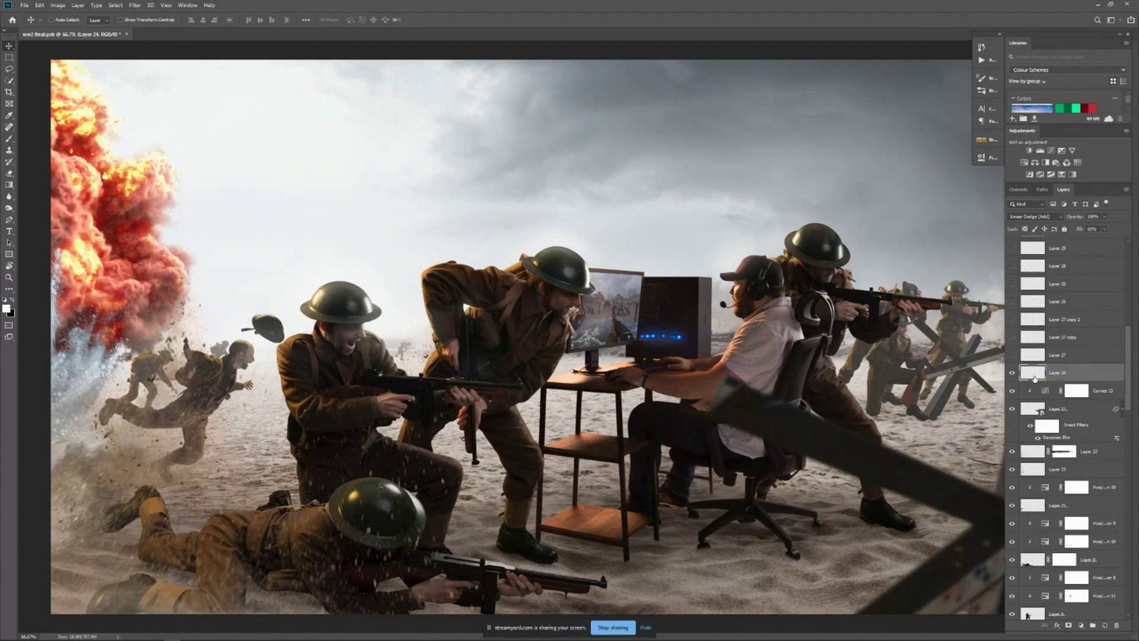
Show the layer directly above Layer 24 and its two copies, toggling the first to compare its effect
{"action": "left_click", "coordinate": [1012, 355]}
{"action": "left_click", "coordinate": [1014, 355]}
{"action": "left_click", "coordinate": [1012, 355]}
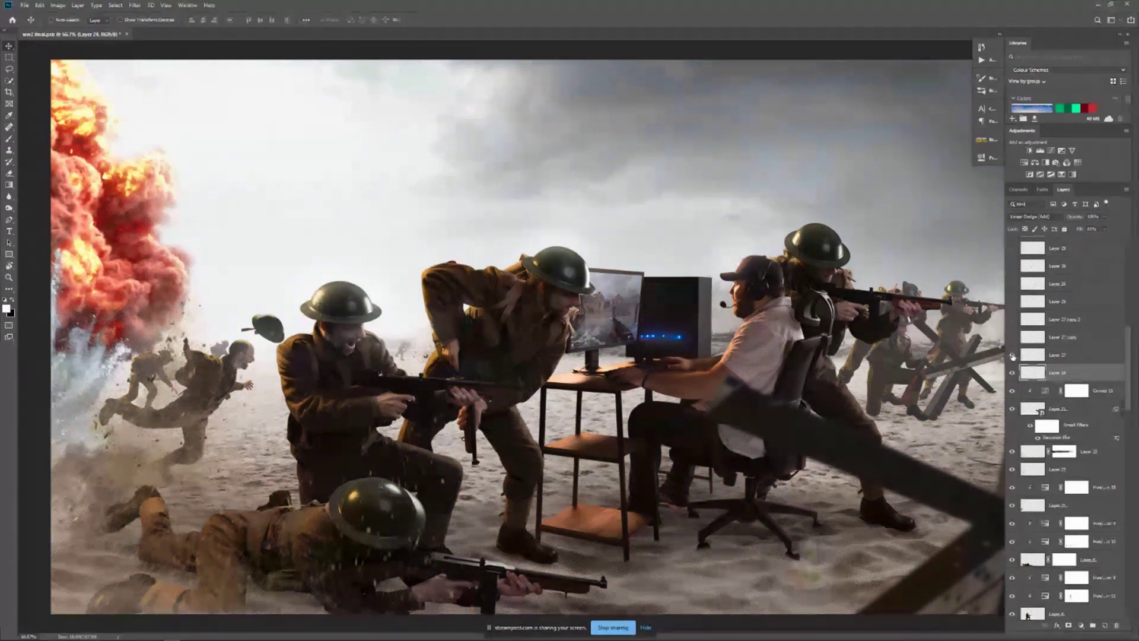
{"action": "left_click", "coordinate": [1012, 337]}
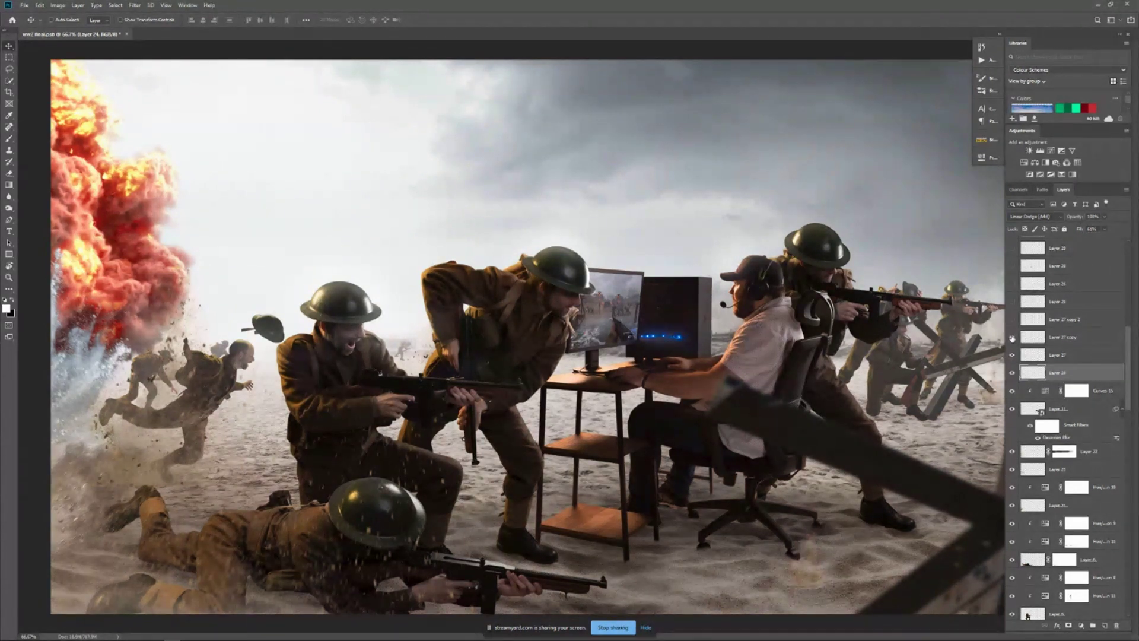
{"action": "left_click", "coordinate": [1012, 318]}
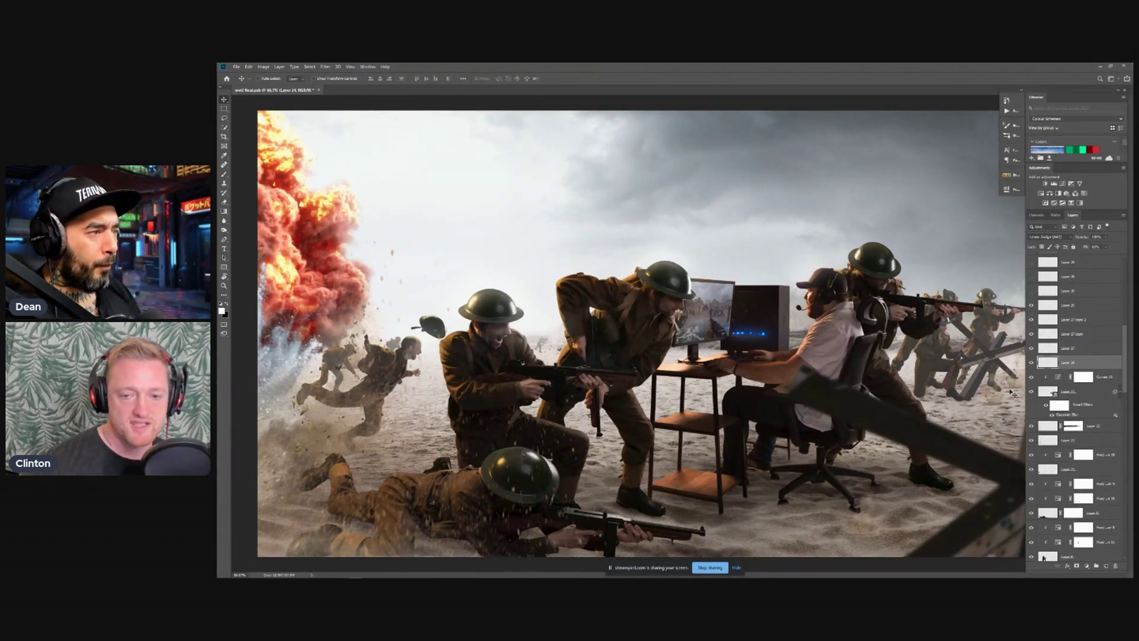
Show the muzzle-flash layers for the kneeling soldier's gun and the distant soldier's rifle
{"action": "scroll", "coordinate": [1046, 309], "scroll_direction": "up", "scroll_amount": 5}
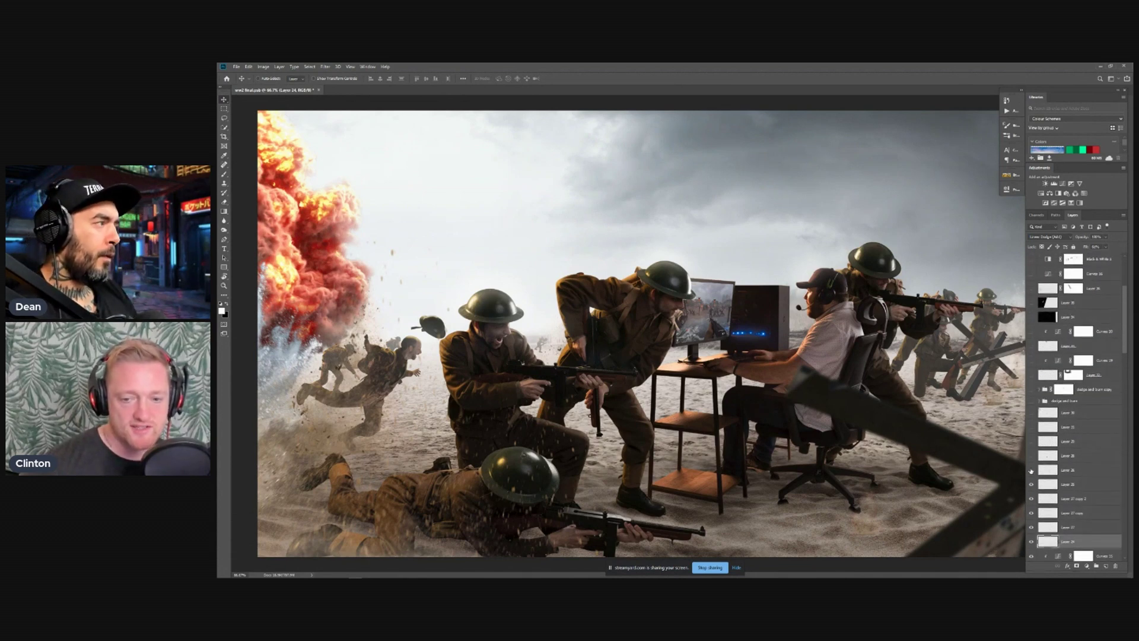
{"action": "left_click", "coordinate": [1030, 470]}
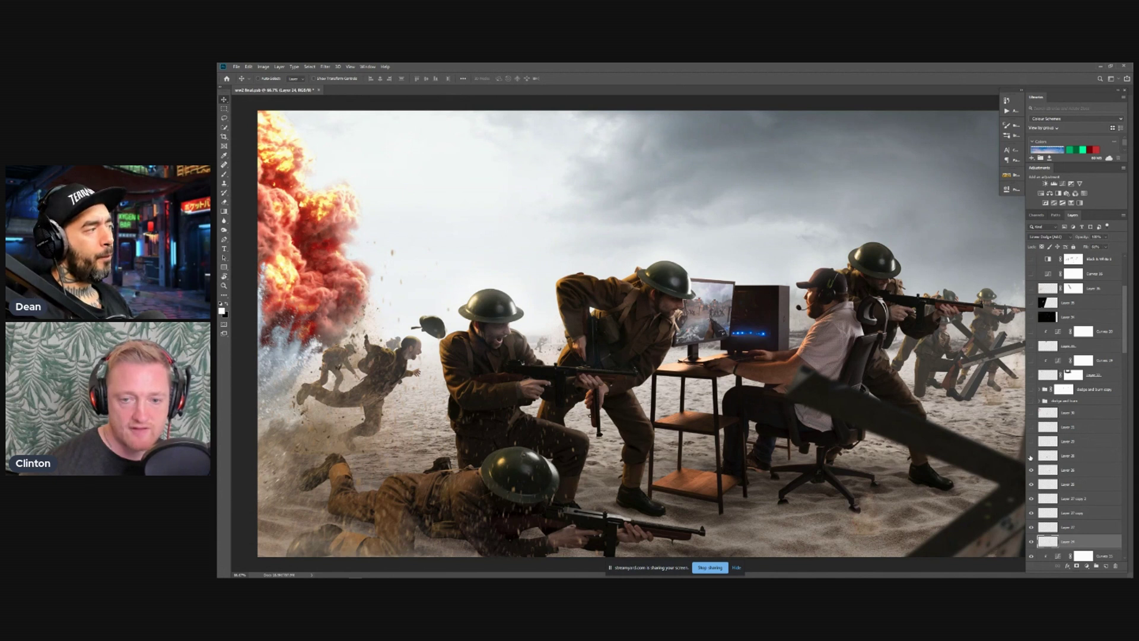
{"action": "left_click", "coordinate": [1031, 456]}
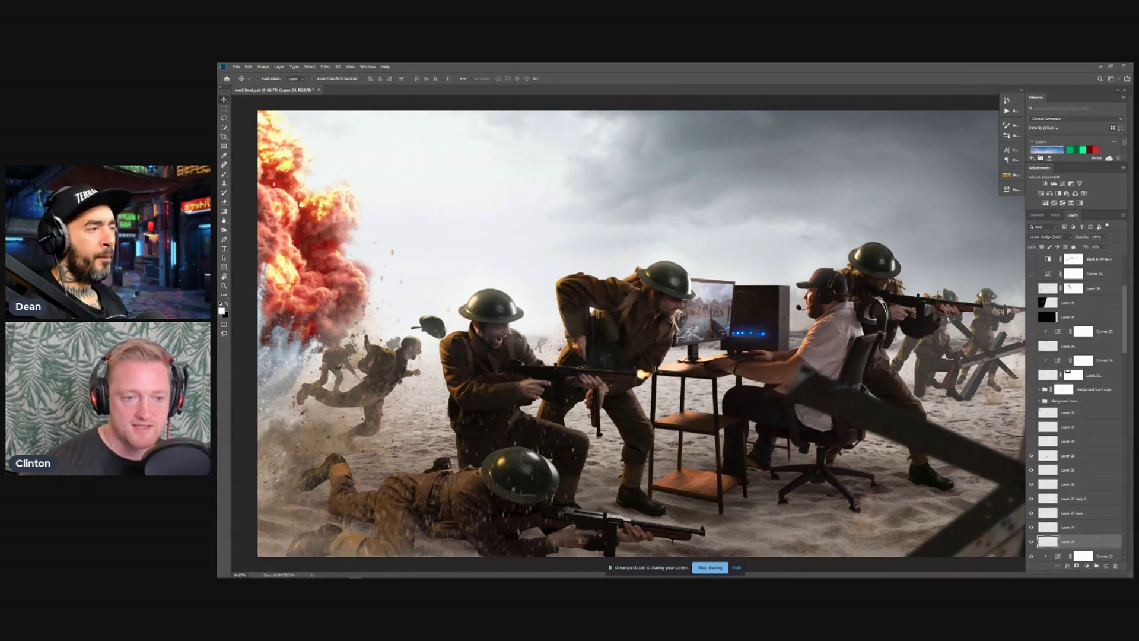
{"action": "left_click_drag", "start_coordinate": [1031, 442], "coordinate": [1031, 427]}
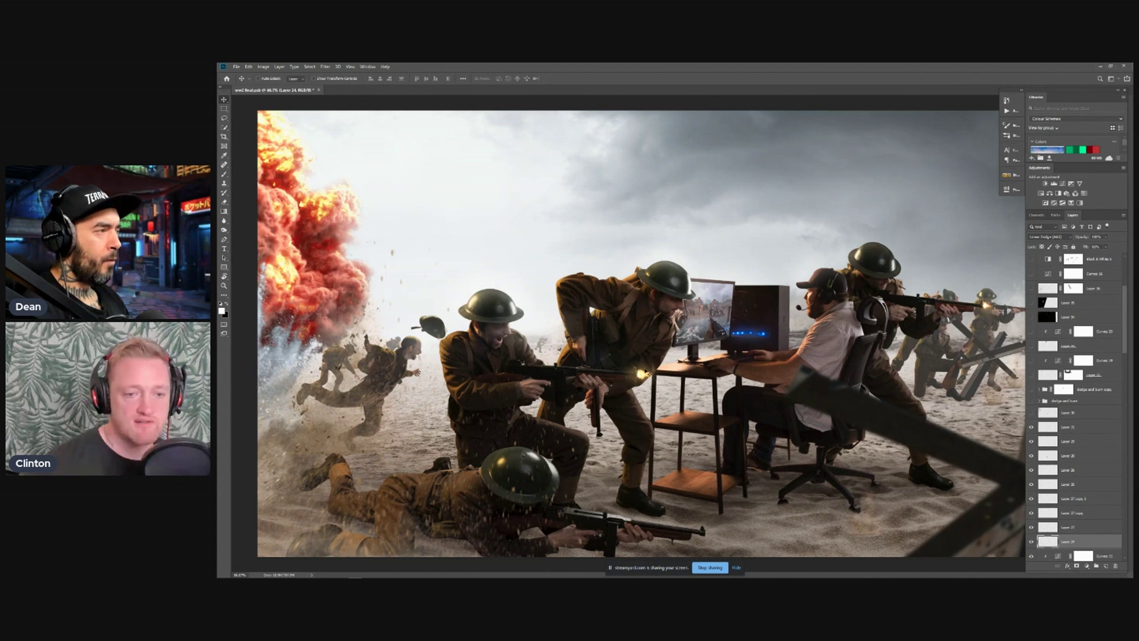
Show the last muzzle-glow layer and both dodge and burn groups, and inspect the adjustments inside the dodge and burn copy group
{"action": "left_click", "coordinate": [1031, 413]}
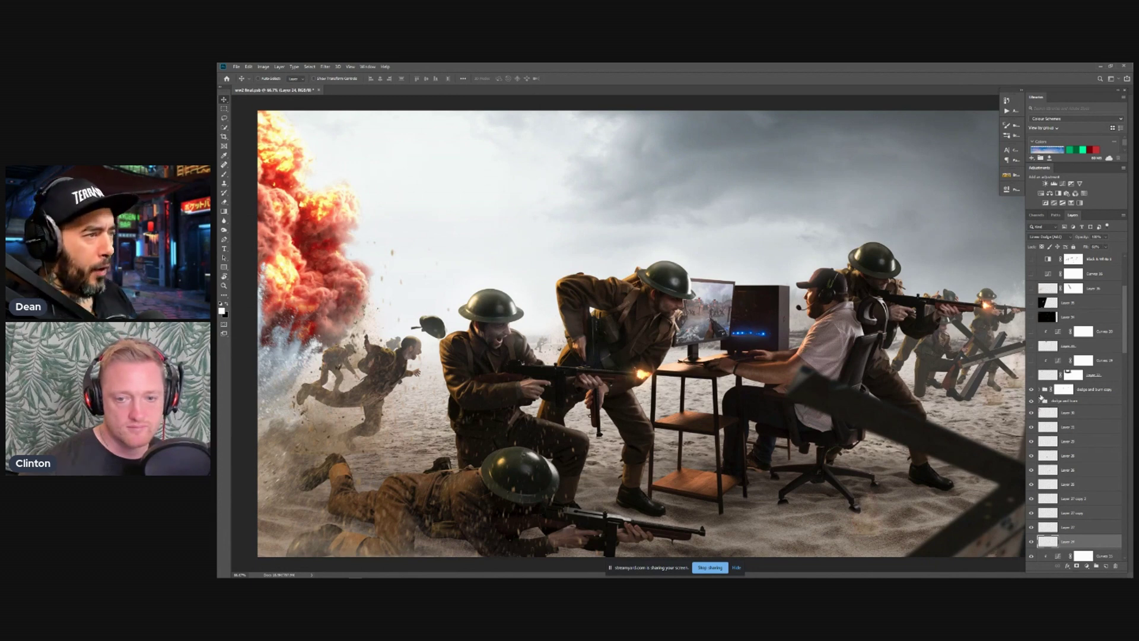
{"action": "left_click", "coordinate": [1039, 390]}
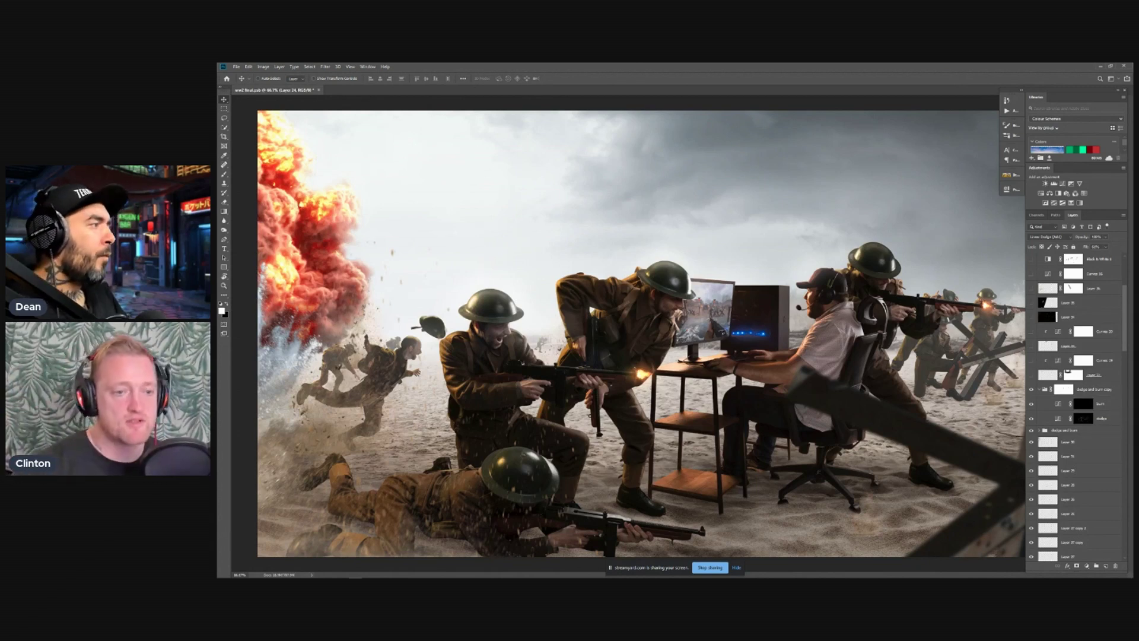
{"action": "left_click", "coordinate": [1039, 390]}
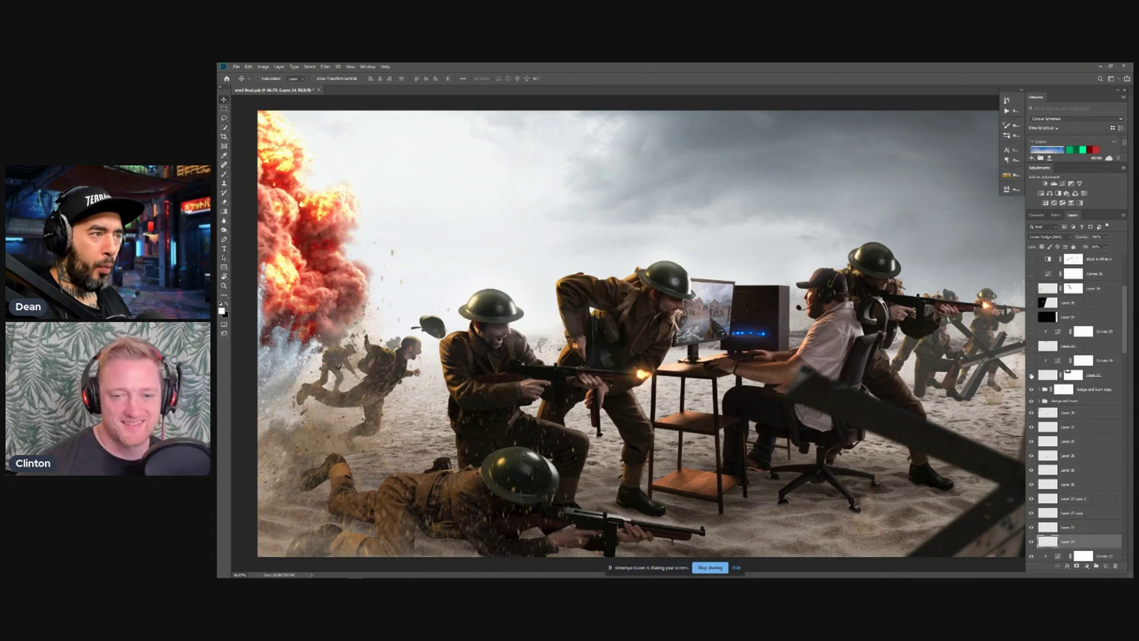
Show the distant plane with its clipped Curves adjustment and the nearer fighter plane in the sky
{"action": "left_click", "coordinate": [1031, 375]}
{"action": "scroll", "coordinate": [1032, 382], "scroll_direction": "up", "scroll_amount": 2}
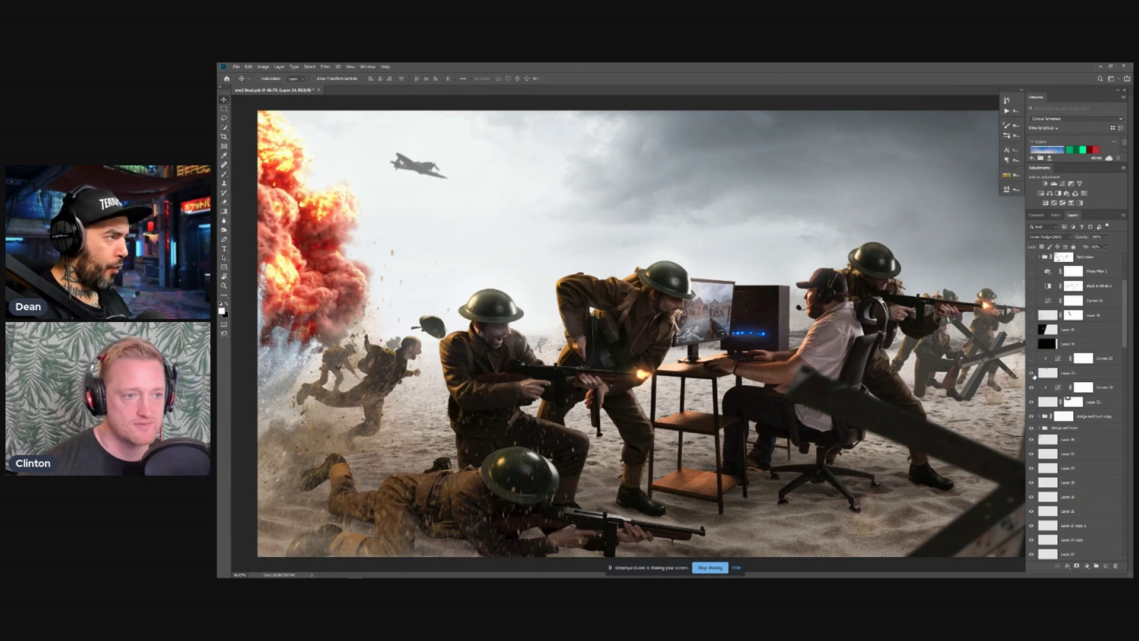
{"action": "left_click", "coordinate": [1033, 375]}
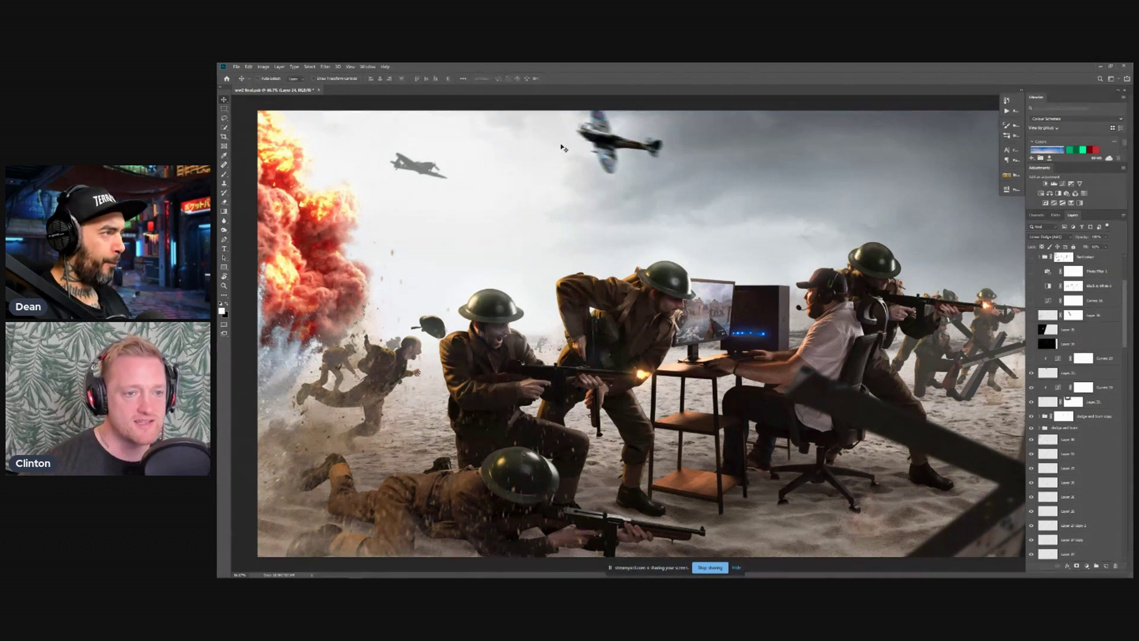
Examine the nearer fighter plane's blur up close, then return to the full composite view
{"action": "key", "text": "ctrl+plus"}
{"action": "key", "text": "ctrl+plus"}
{"action": "key", "text": "ctrl+plus"}
{"action": "left_click_drag", "start_coordinate": [629, 151], "coordinate": [719, 422]}
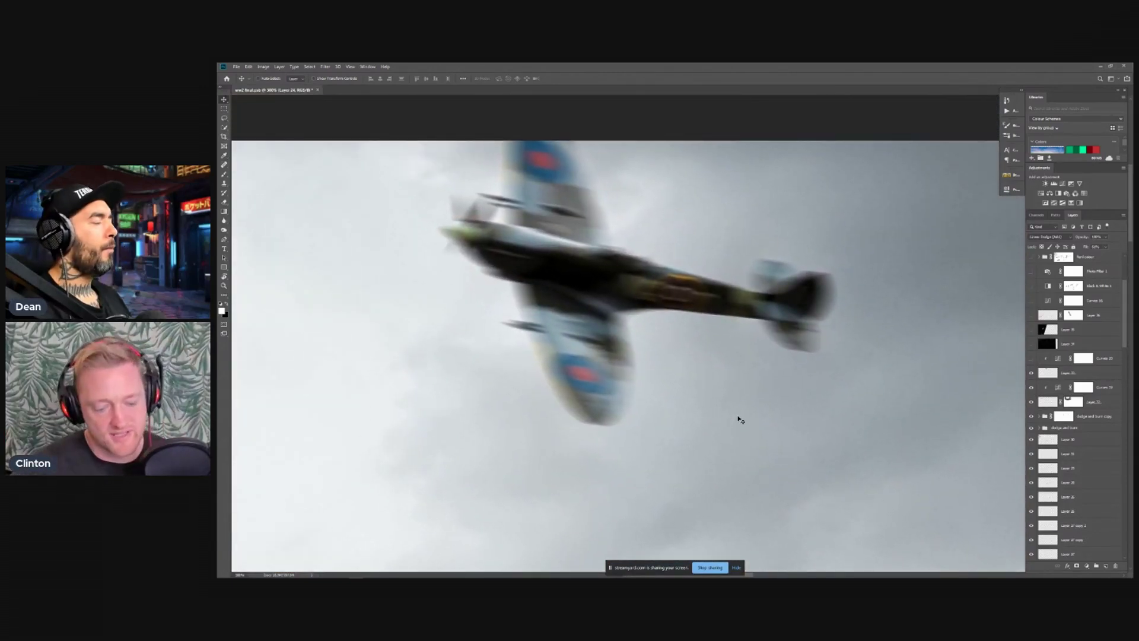
{"action": "key", "text": "ctrl+minus"}
{"action": "key", "text": "ctrl+minus"}
{"action": "key", "text": "ctrl+minus"}
{"action": "key", "text": "ctrl+minus"}
{"action": "key", "text": "ctrl+minus"}
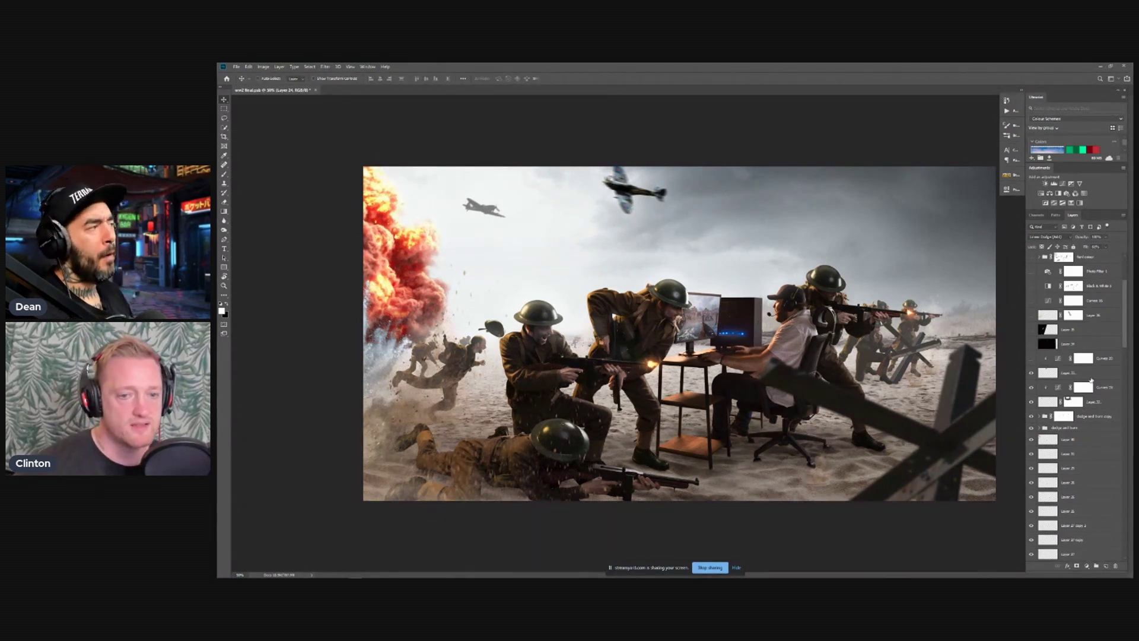
Show the nearer plane's clipped Curves adjustment, Layers 34, 35 and 36, and the Curves 16 adjustment
{"action": "scroll", "coordinate": [1080, 366], "scroll_direction": "up", "scroll_amount": 1}
{"action": "scroll", "coordinate": [1057, 363], "scroll_direction": "up", "scroll_amount": 5}
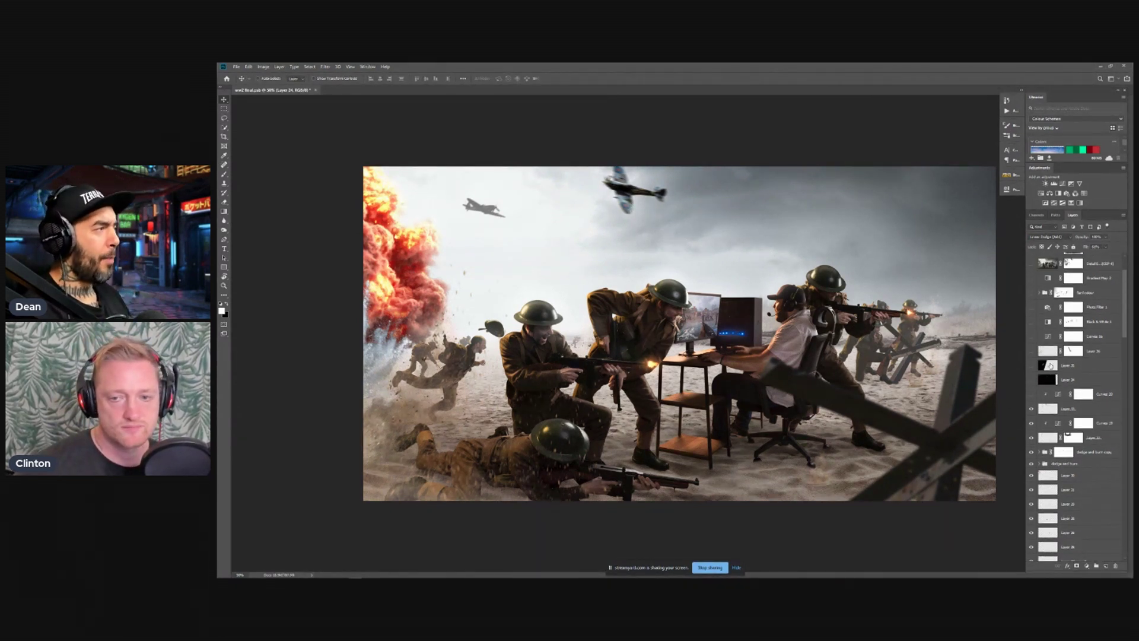
{"action": "scroll", "coordinate": [1057, 363], "scroll_direction": "up", "scroll_amount": 1}
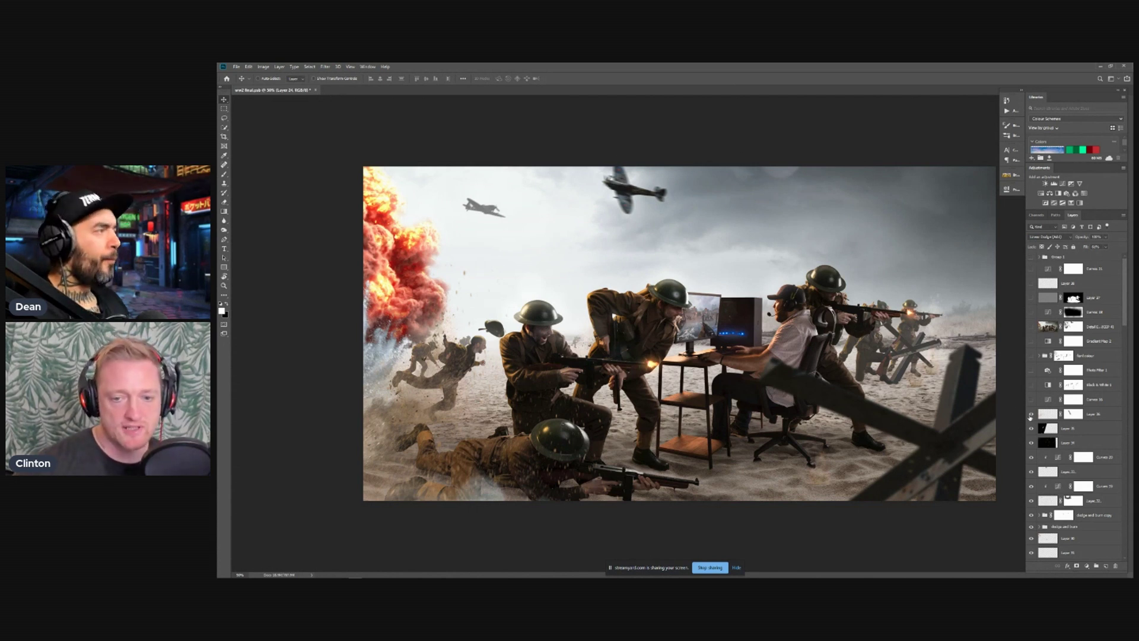
{"action": "left_click", "coordinate": [1030, 414]}
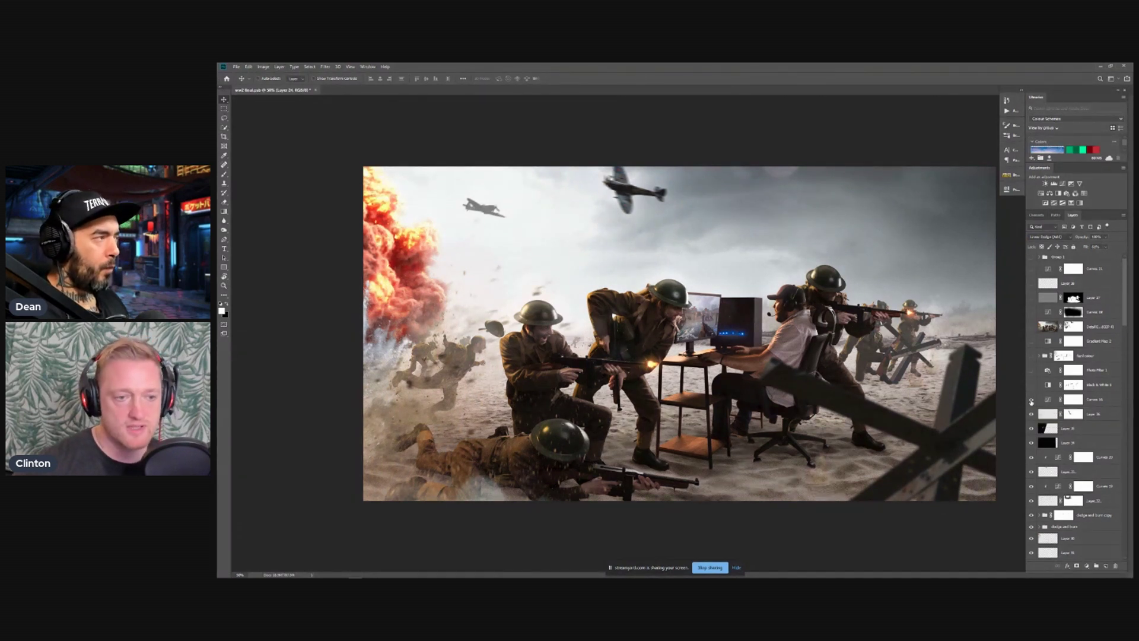
{"action": "left_click", "coordinate": [1030, 400]}
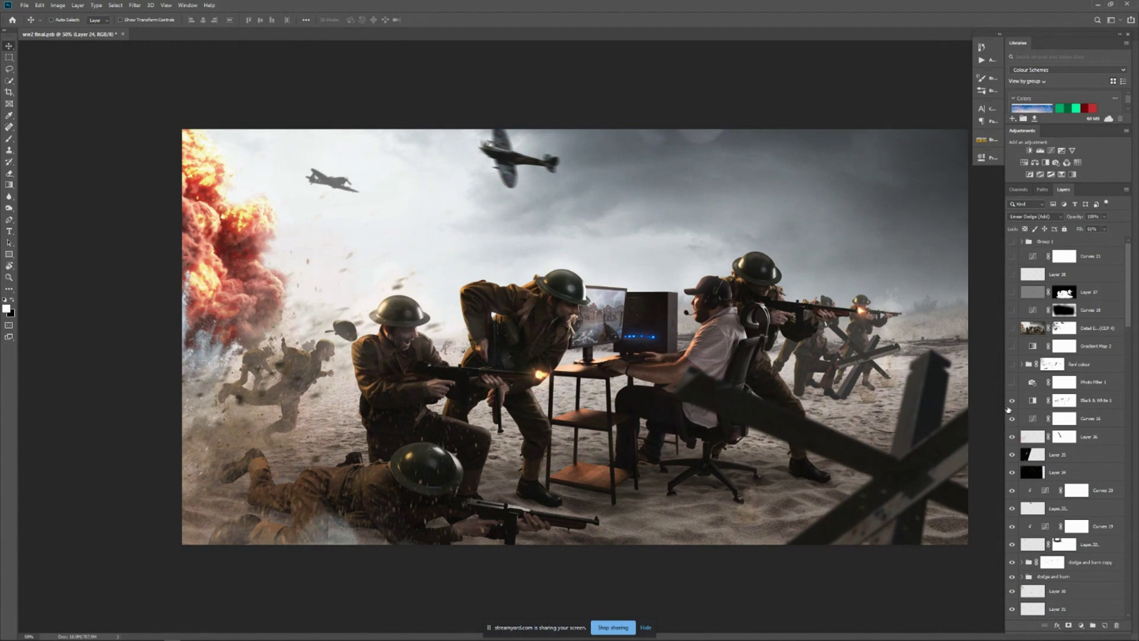
Show the Photo Filter 1 adjustment and the colour group above it, and expand the group to reveal its adjustments
{"action": "left_click", "coordinate": [1012, 383]}
{"action": "left_click", "coordinate": [1012, 365]}
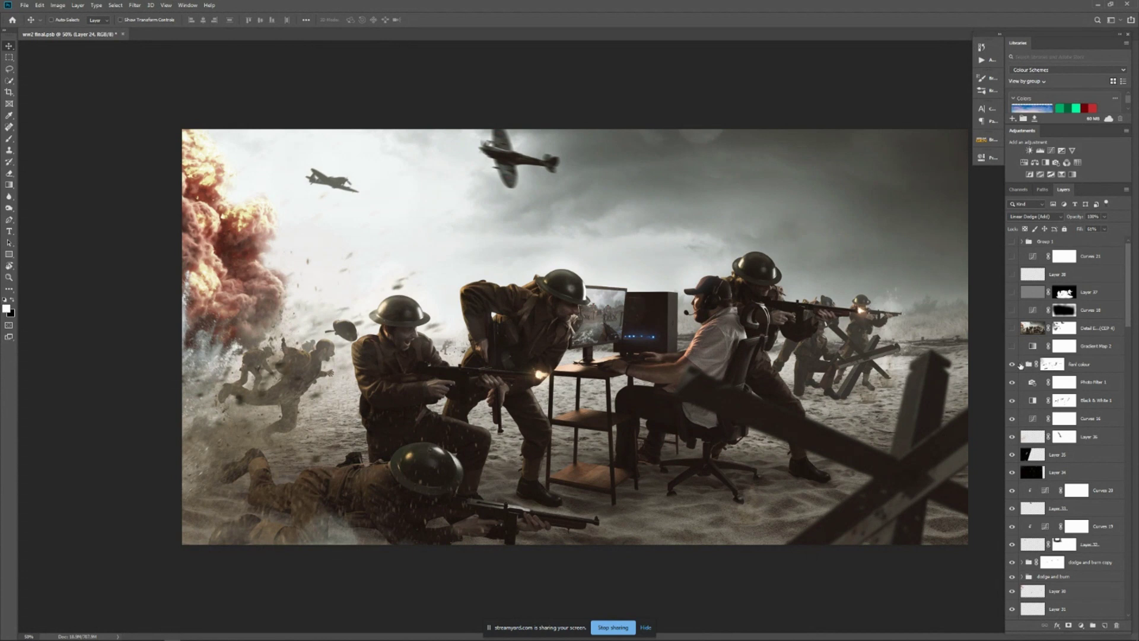
{"action": "left_click", "coordinate": [1020, 366]}
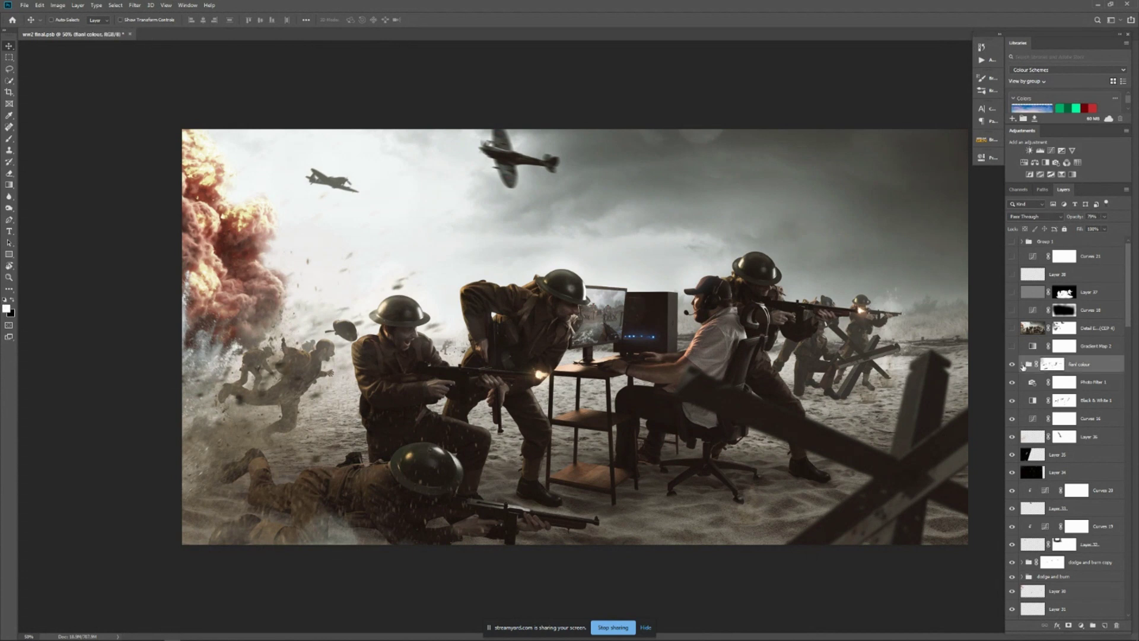
{"action": "left_click", "coordinate": [1022, 363]}
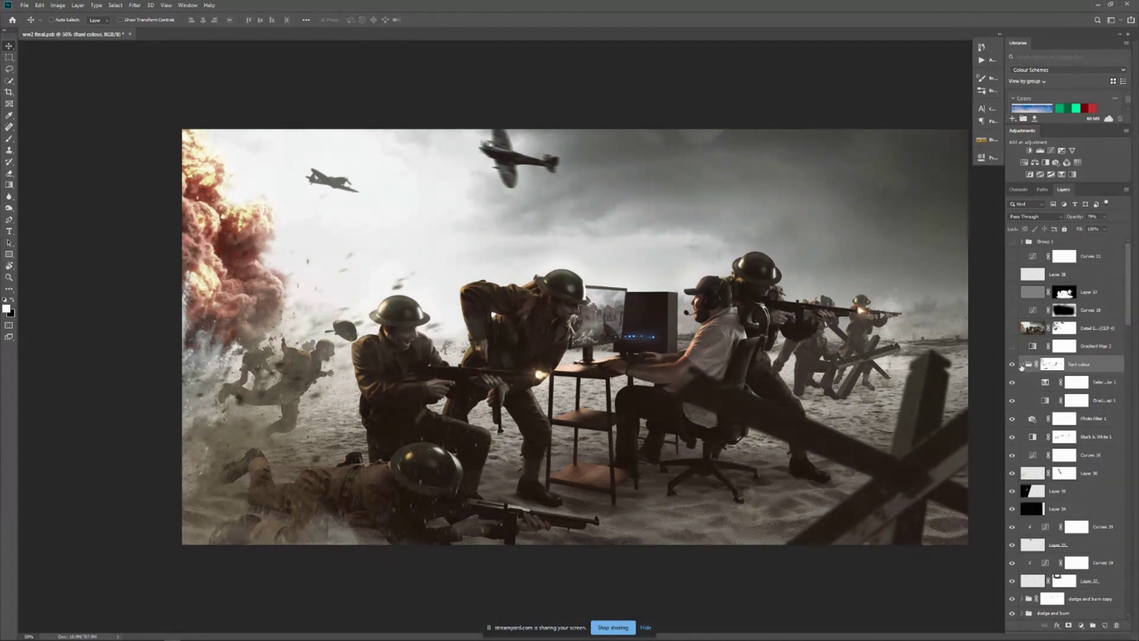
{"action": "left_click", "coordinate": [1020, 365]}
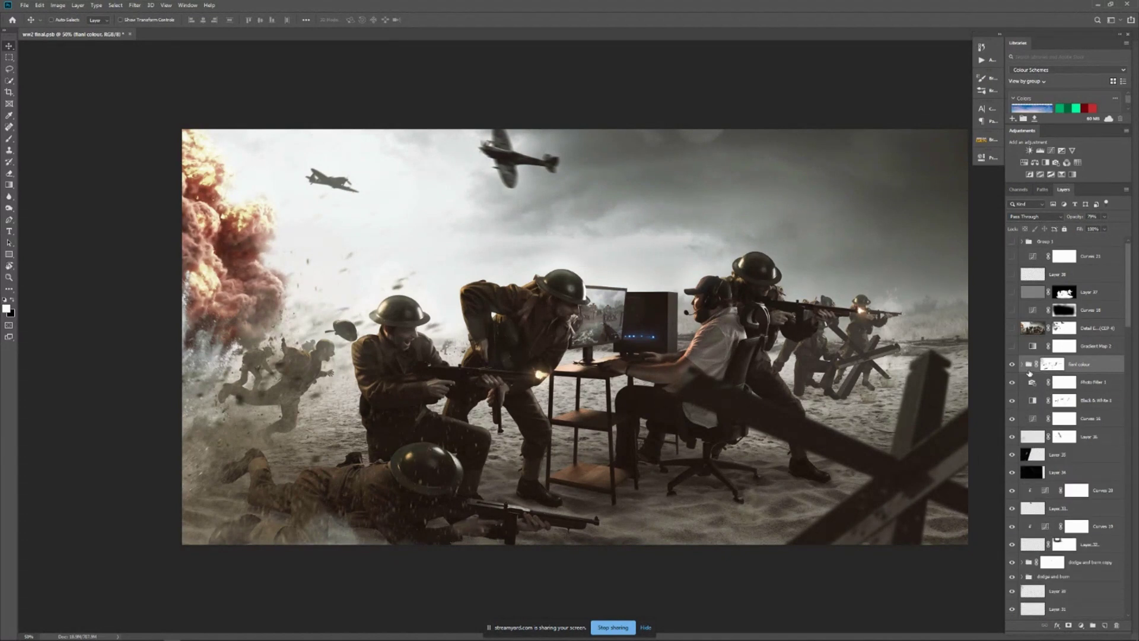
{"action": "left_click", "coordinate": [1022, 365]}
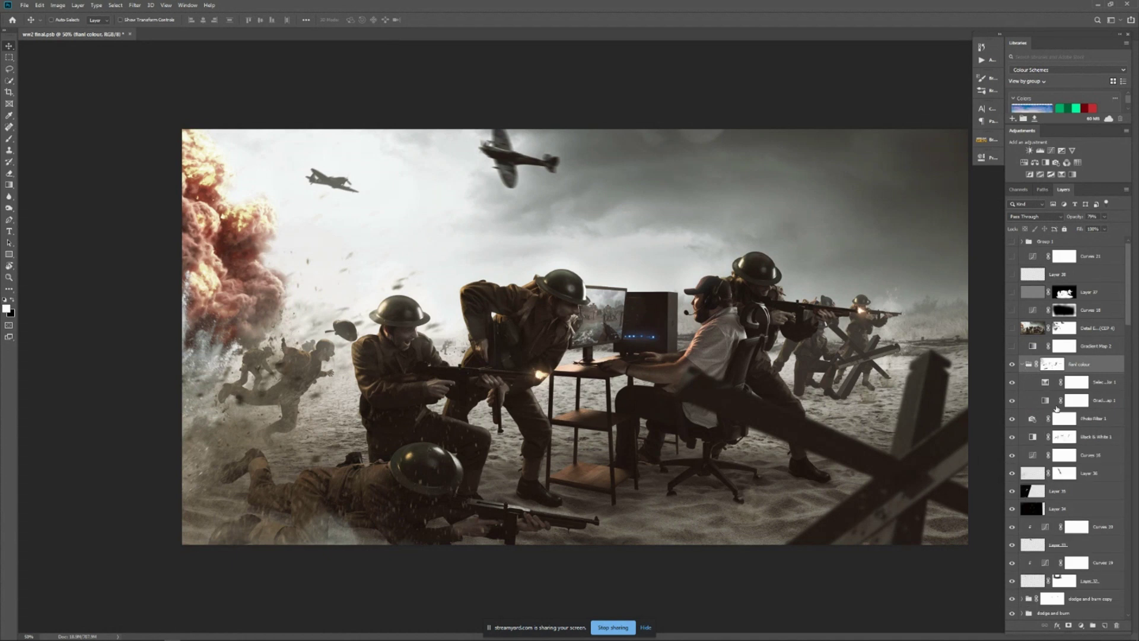
Inspect the Gradient Map 1 and Selective Color 1 settings inside the colour group, and toggle Selective Color 1 to compare its effect
{"action": "double_click", "coordinate": [1045, 403]}
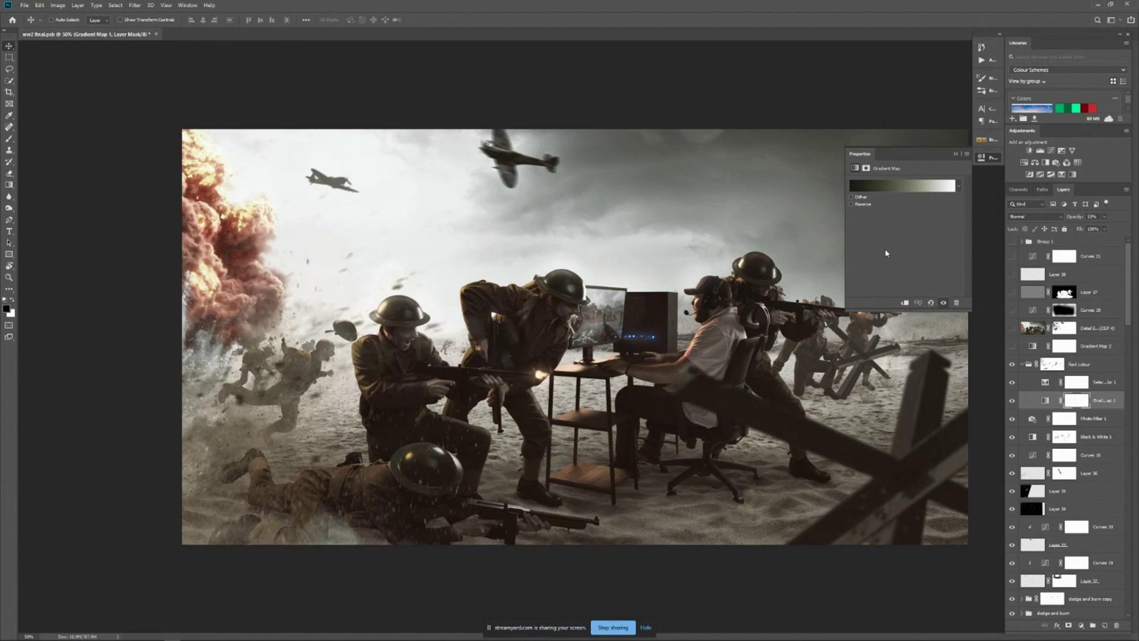
{"action": "left_click", "coordinate": [962, 155]}
{"action": "left_click", "coordinate": [1044, 382]}
{"action": "double_click", "coordinate": [1044, 381]}
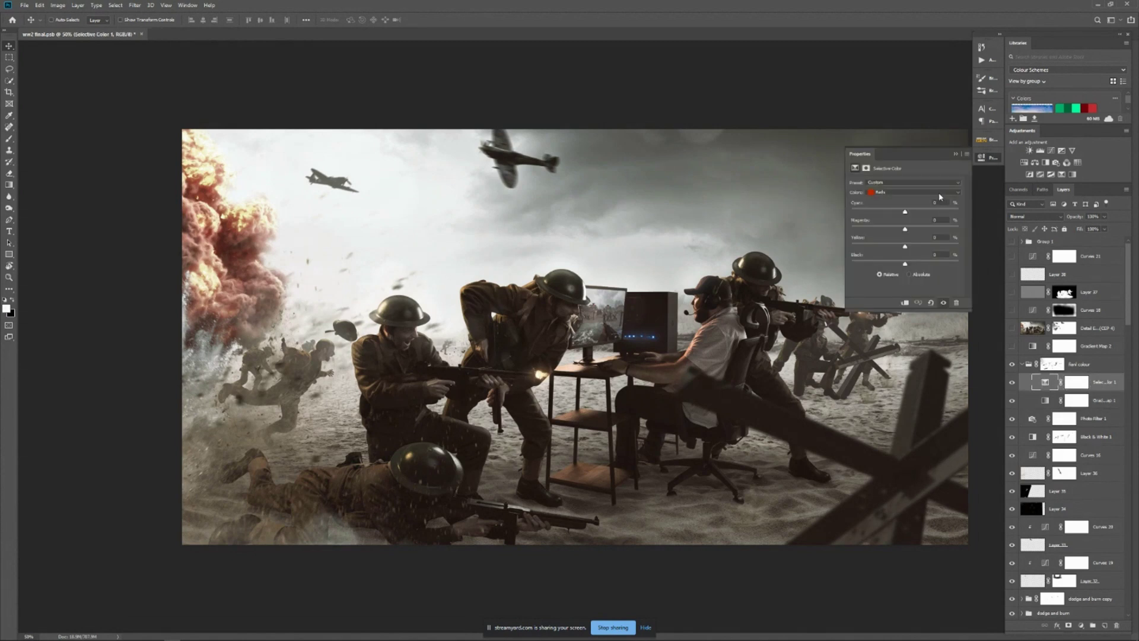
{"action": "left_click", "coordinate": [896, 192]}
{"action": "left_click", "coordinate": [894, 258]}
{"action": "left_click", "coordinate": [955, 154]}
{"action": "left_click", "coordinate": [1012, 382]}
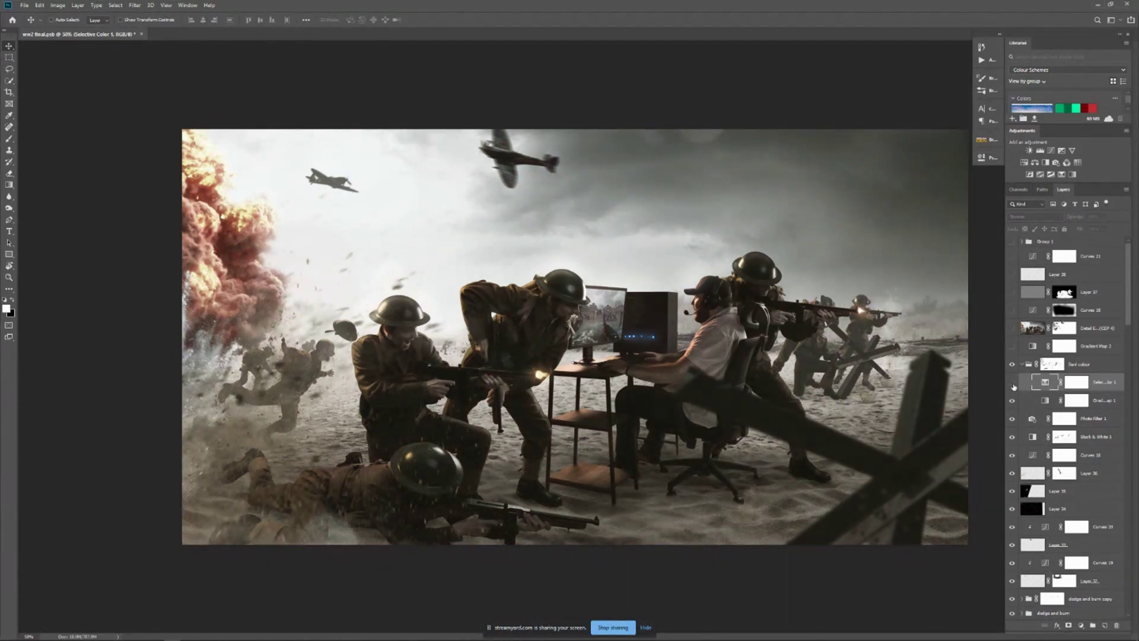
{"action": "left_click", "coordinate": [1010, 383]}
Show the Gradient Map 2 adjustment above the colour group and inspect its gradient
{"action": "left_click", "coordinate": [1012, 352]}
{"action": "double_click", "coordinate": [1032, 349]}
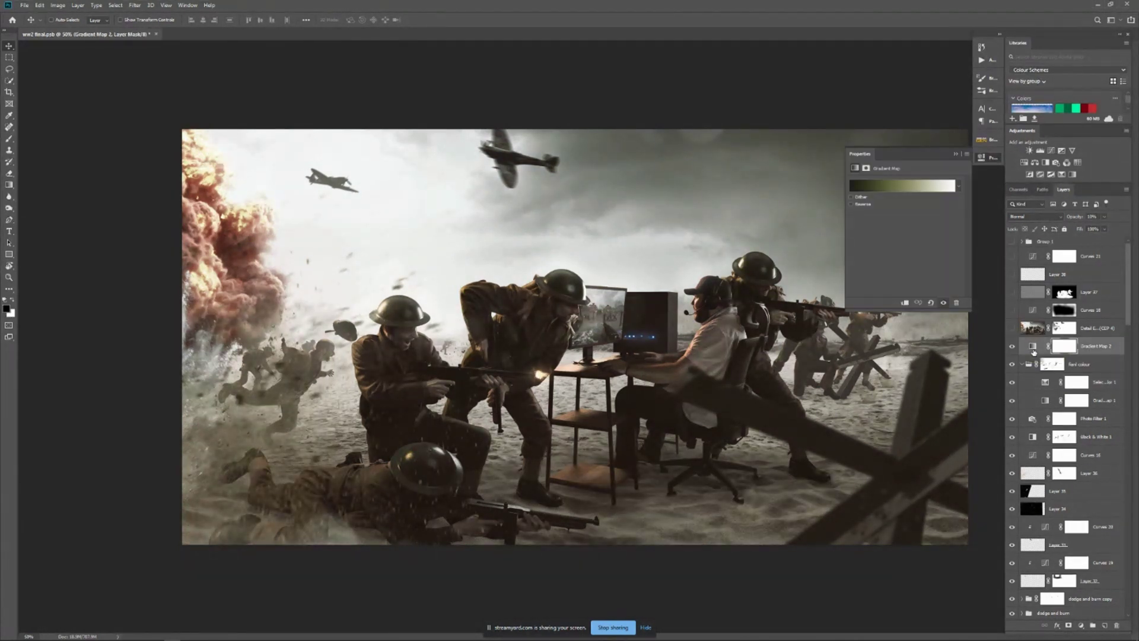
{"action": "left_click", "coordinate": [956, 155]}
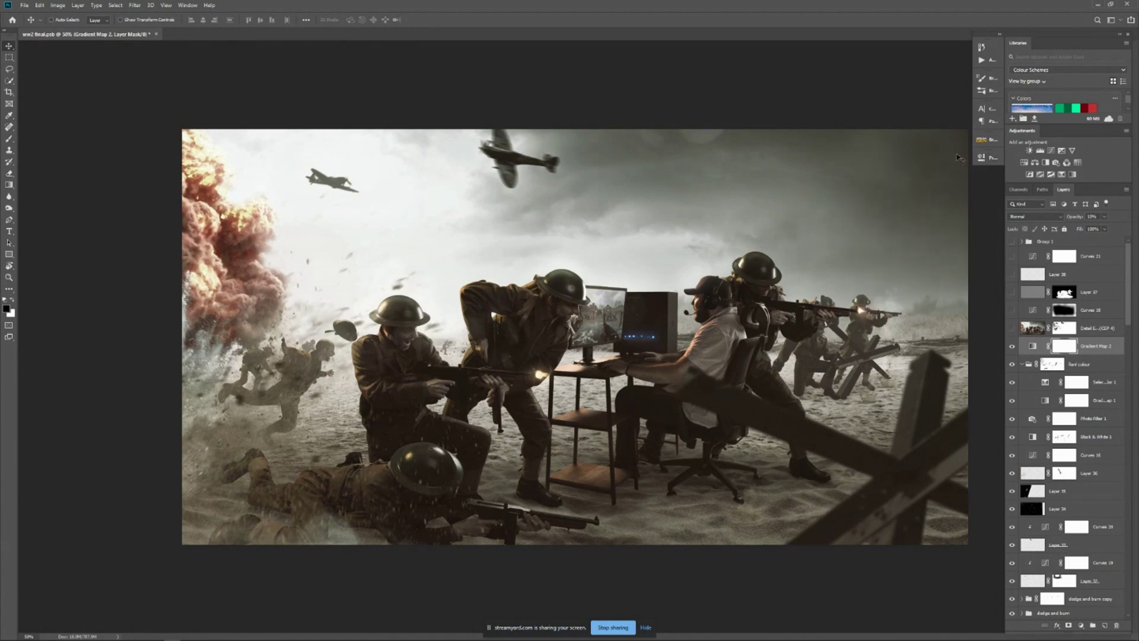
Show the Detail Extractor layer, compare the image with and without it, and select it to reveal its blend settings
{"action": "left_click", "coordinate": [1012, 328]}
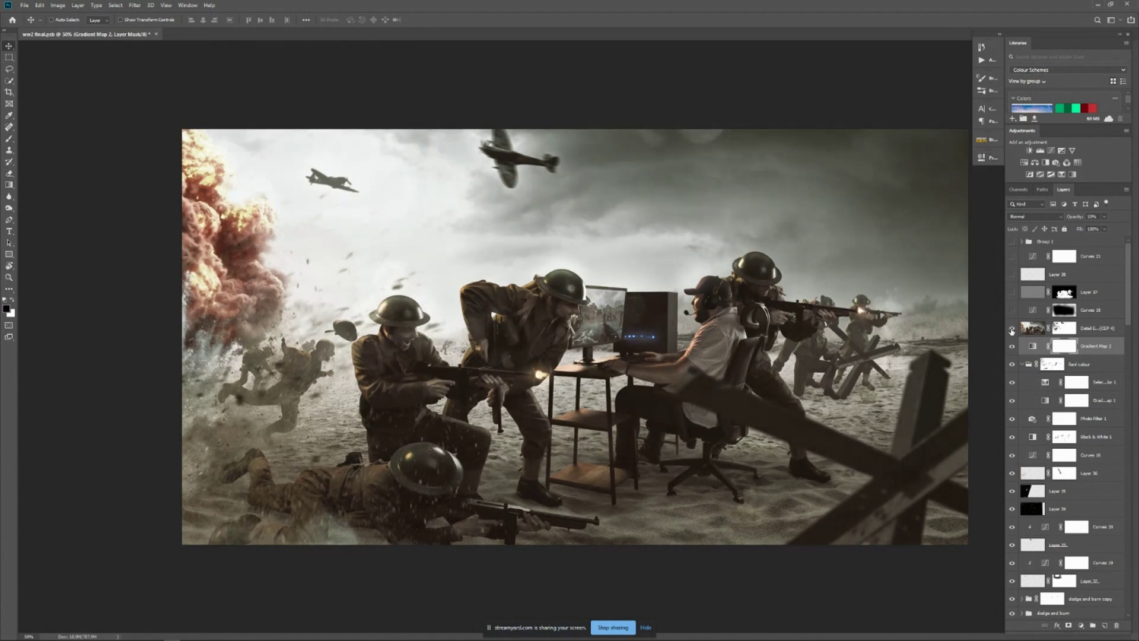
{"action": "left_click", "coordinate": [1012, 329]}
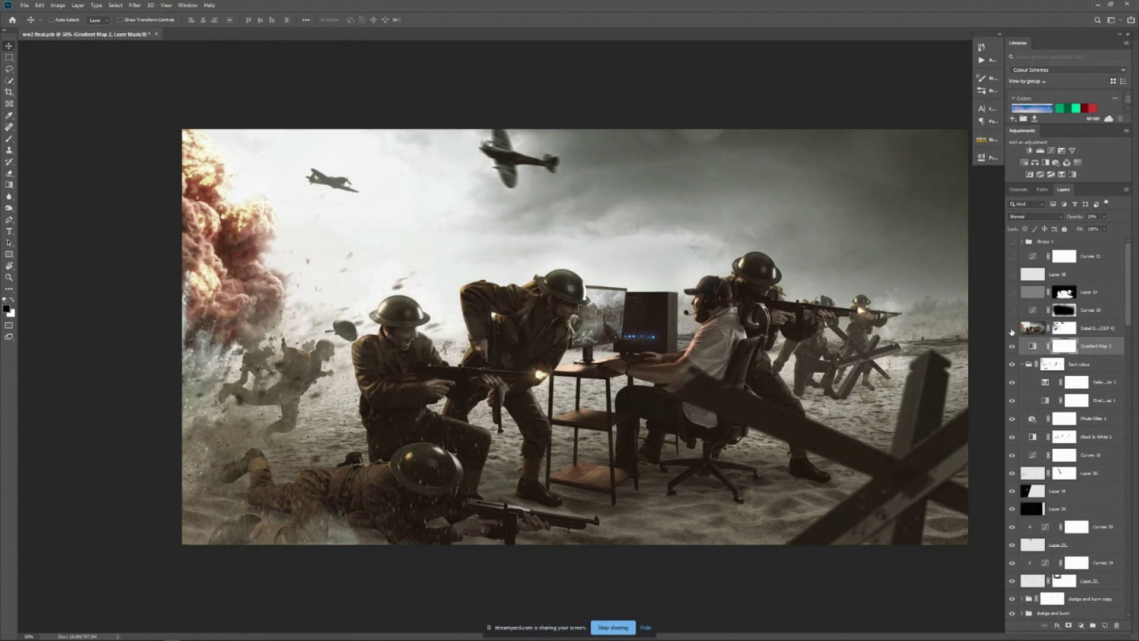
{"action": "left_click", "coordinate": [1012, 330]}
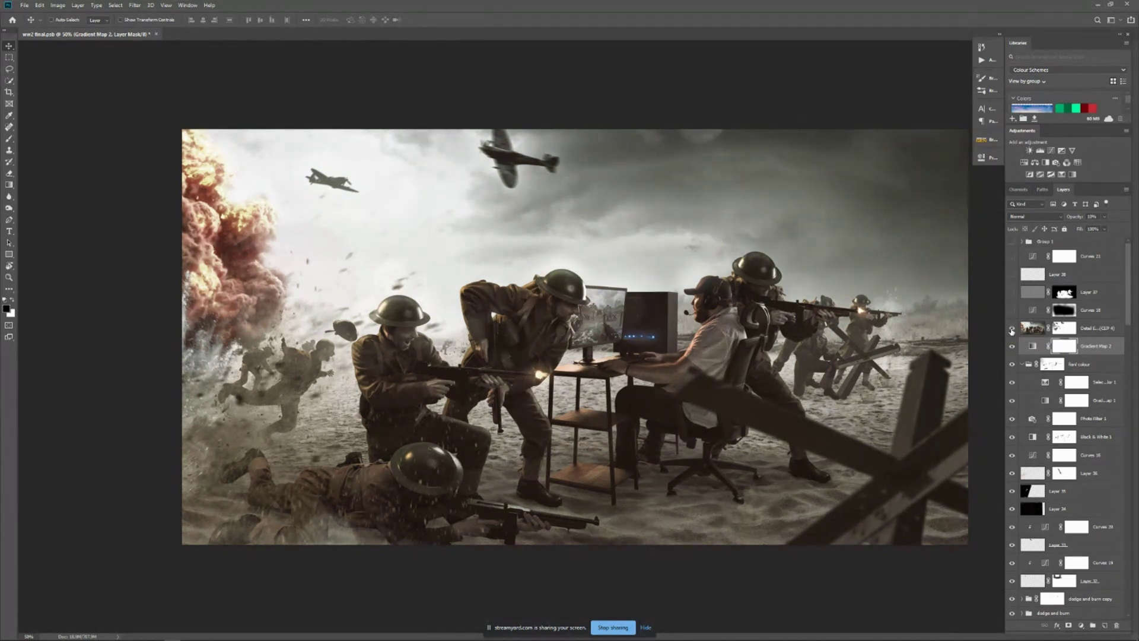
{"action": "left_click", "coordinate": [1011, 330]}
{"action": "left_click", "coordinate": [1028, 331]}
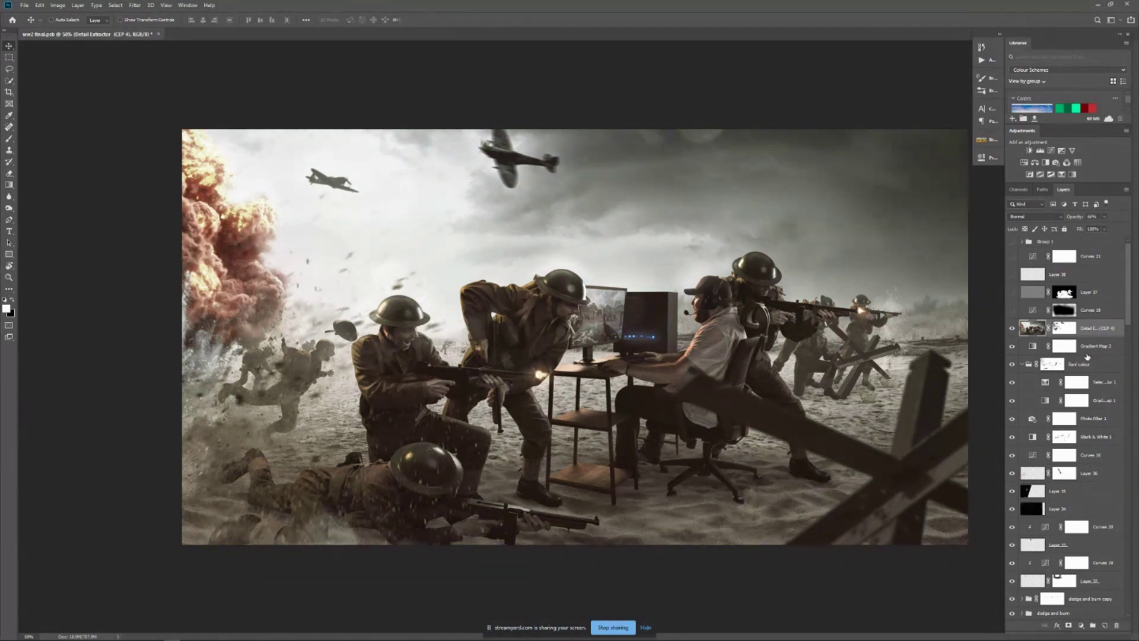
Toggle the selected Detail Extractor layer repeatedly to compare the sharpened detail, leaving it visible
{"action": "left_click", "coordinate": [1012, 328]}
{"action": "left_click", "coordinate": [1011, 328]}
{"action": "left_click", "coordinate": [1011, 328]}
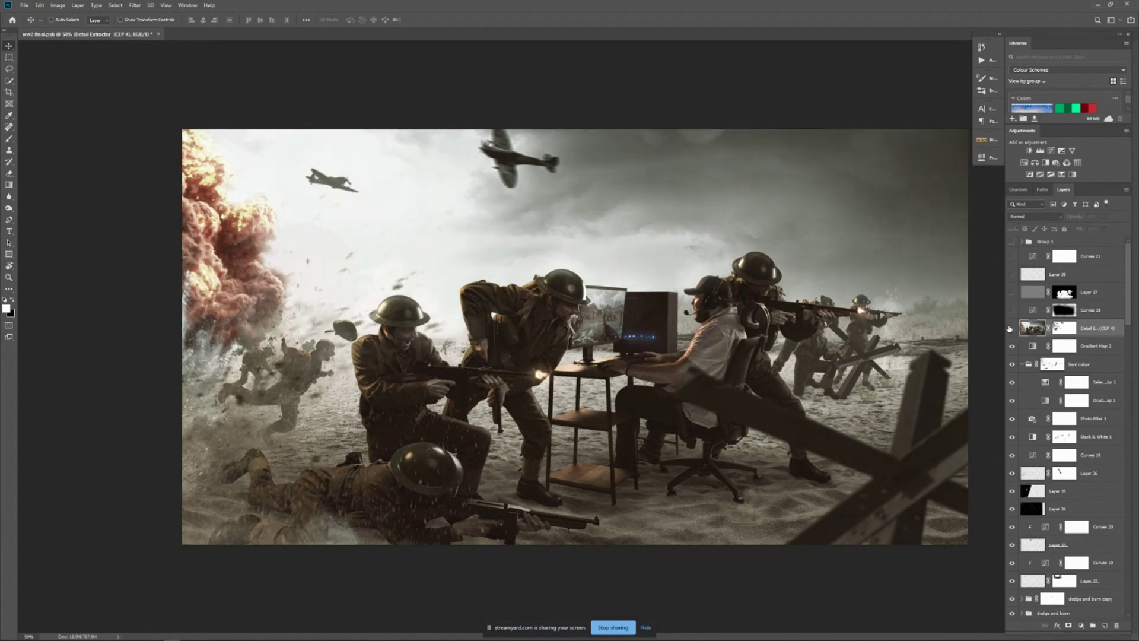
{"action": "left_click", "coordinate": [1010, 328]}
{"action": "left_click", "coordinate": [1011, 328]}
{"action": "left_click", "coordinate": [1011, 328]}
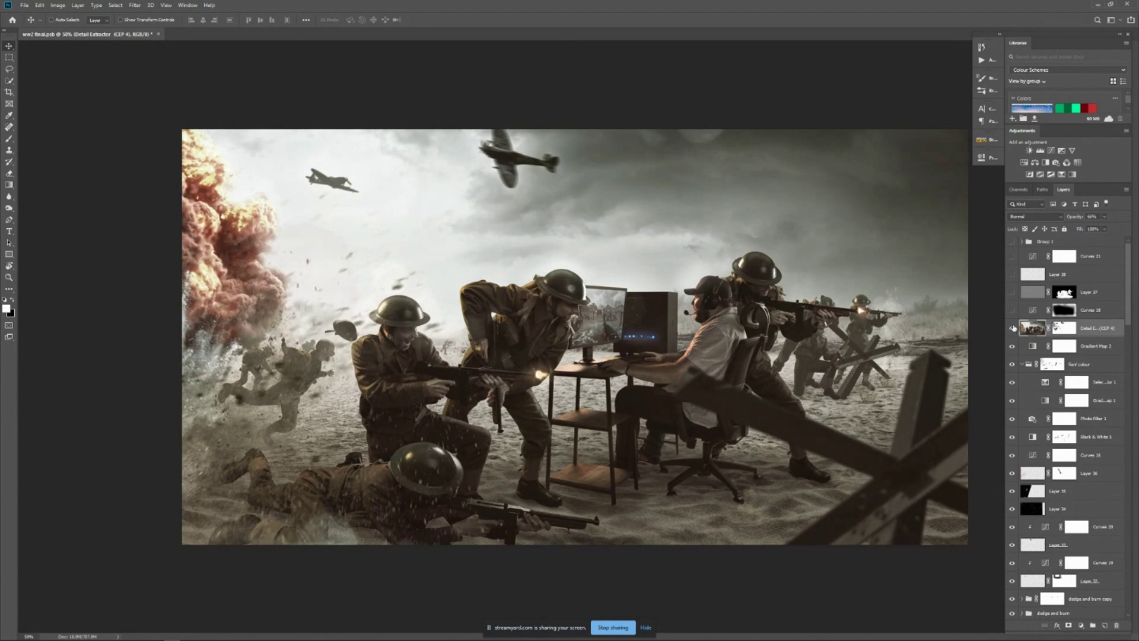
{"action": "left_click", "coordinate": [1013, 327]}
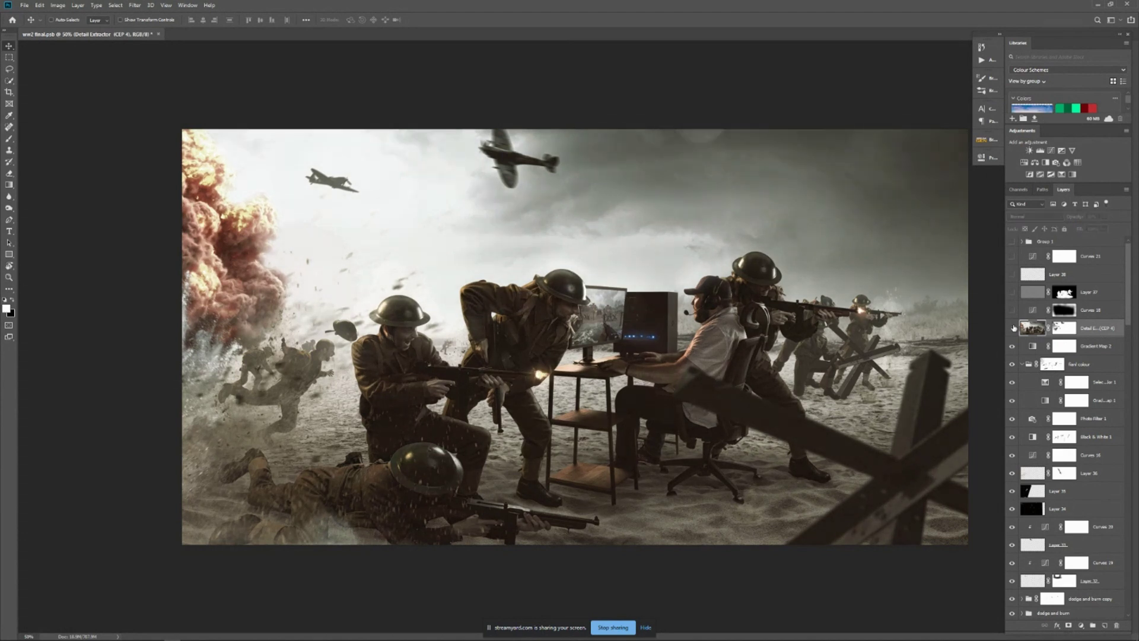
{"action": "left_click", "coordinate": [1013, 327]}
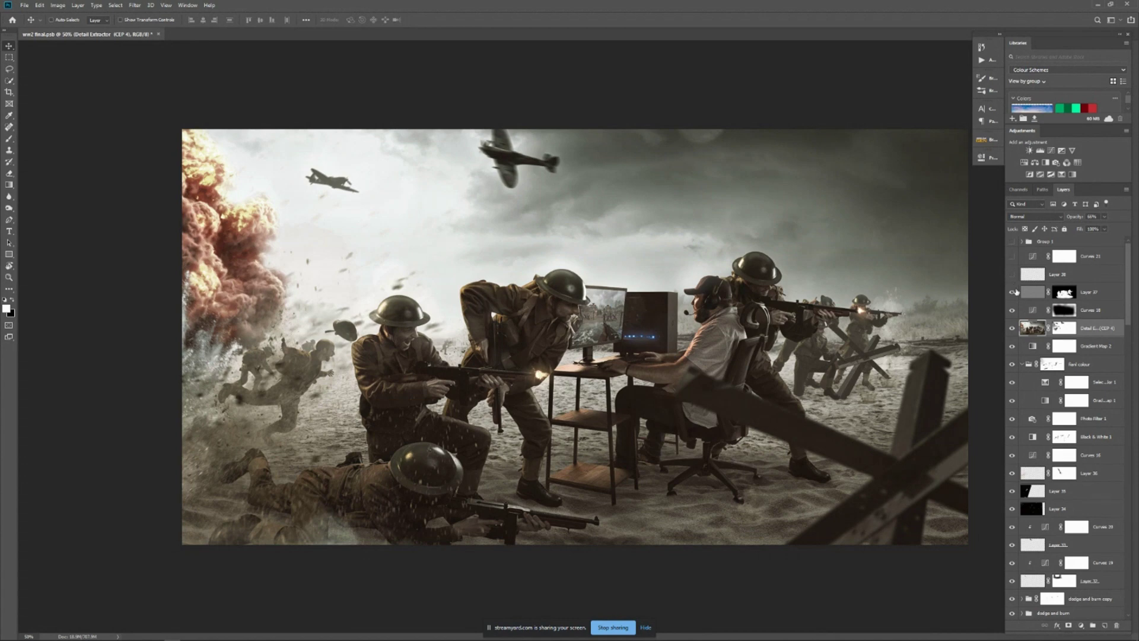
Show the remaining layers from Curves 18 up to Curves 21, toggling Curves 21 to compare its effect
{"action": "left_click", "coordinate": [1011, 257]}
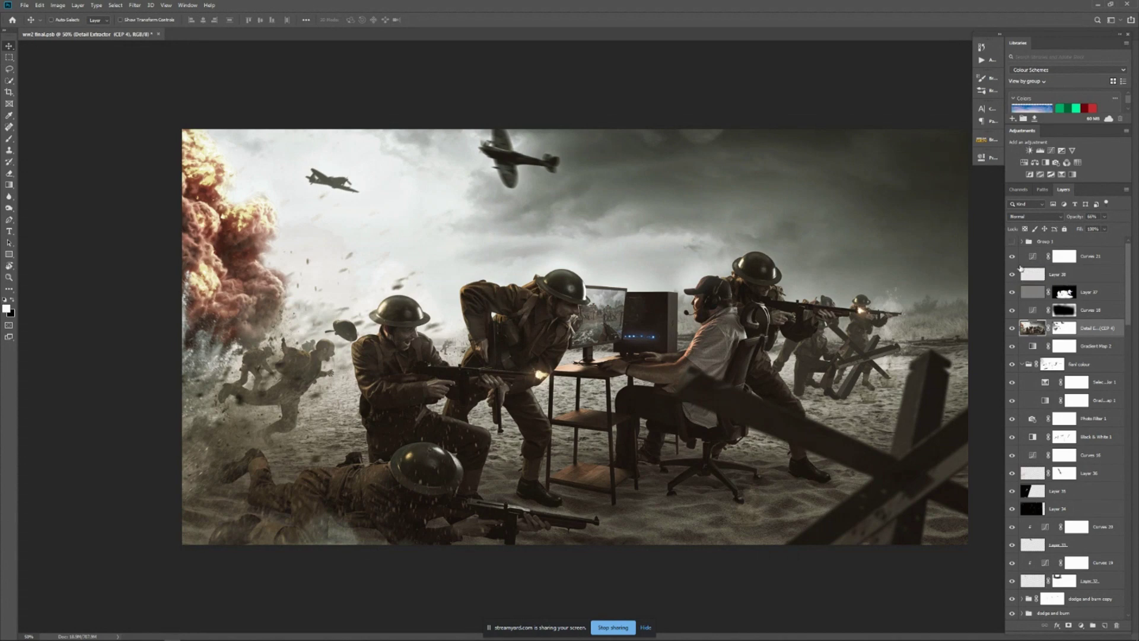
{"action": "left_click", "coordinate": [1013, 257]}
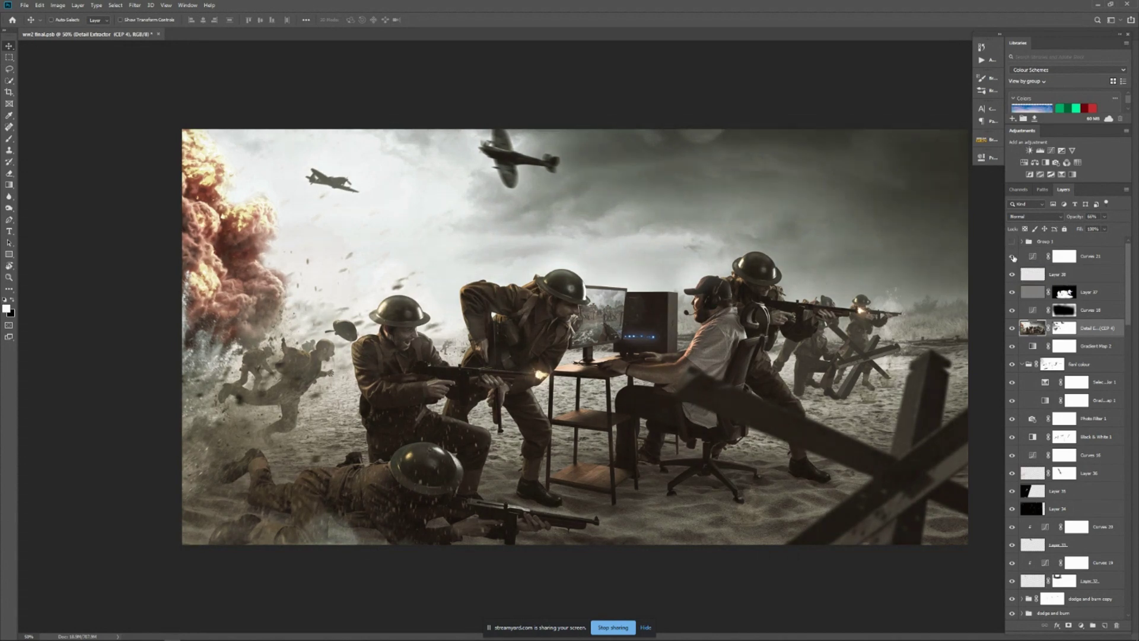
{"action": "left_click", "coordinate": [1013, 257]}
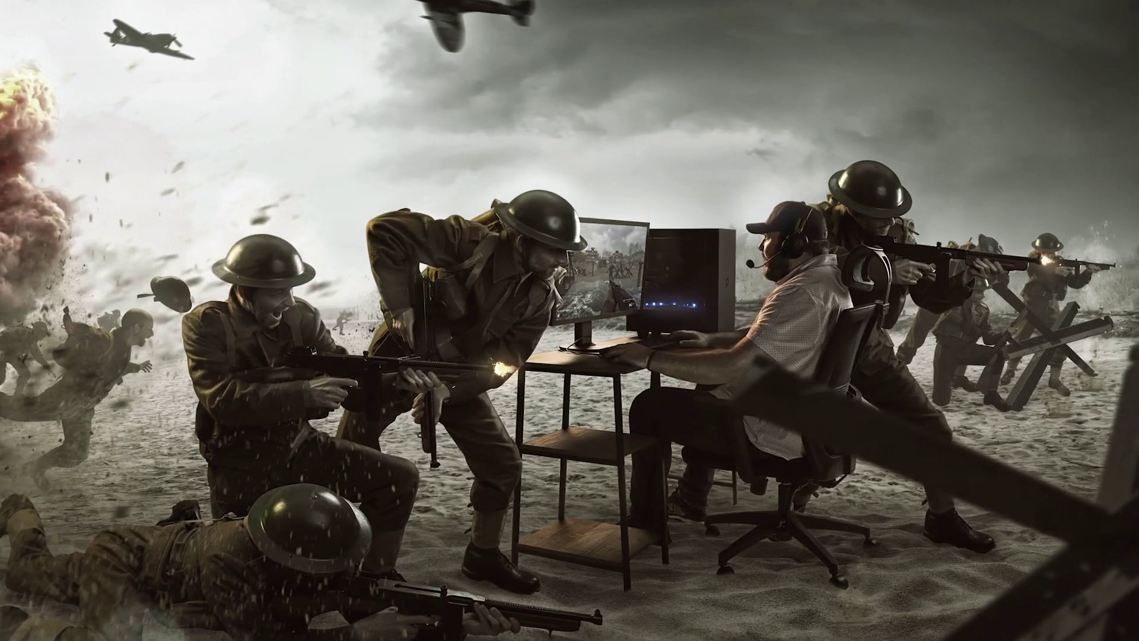